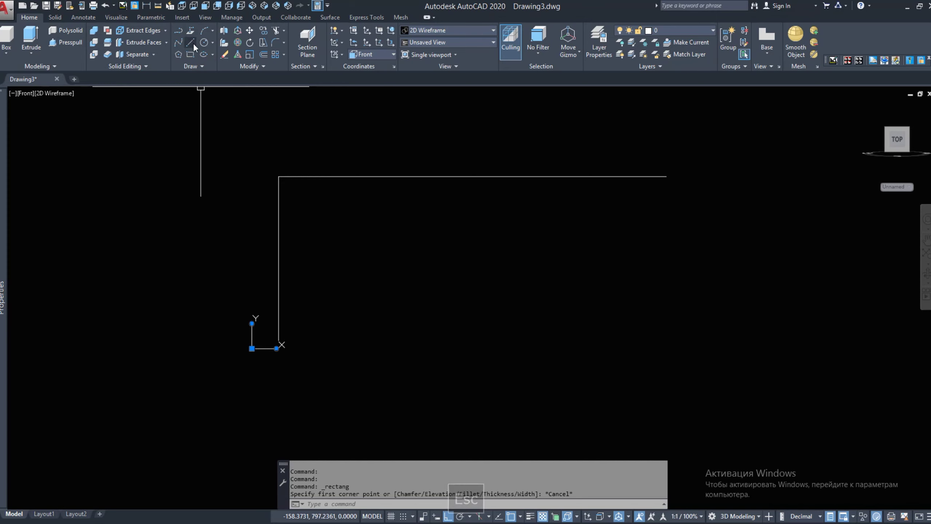
Draw a rectangle spanning the existing vertical and horizontal lines, from the lower end to the far upper end
left_click(278, 340)
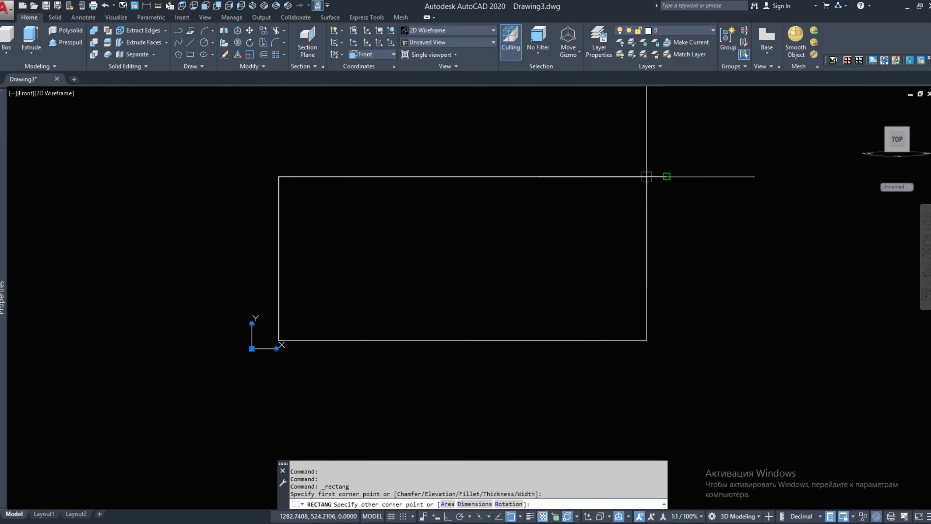
left_click(666, 176)
Offset the rectangle inward by 19
left_click(263, 55)
left_click(472, 176)
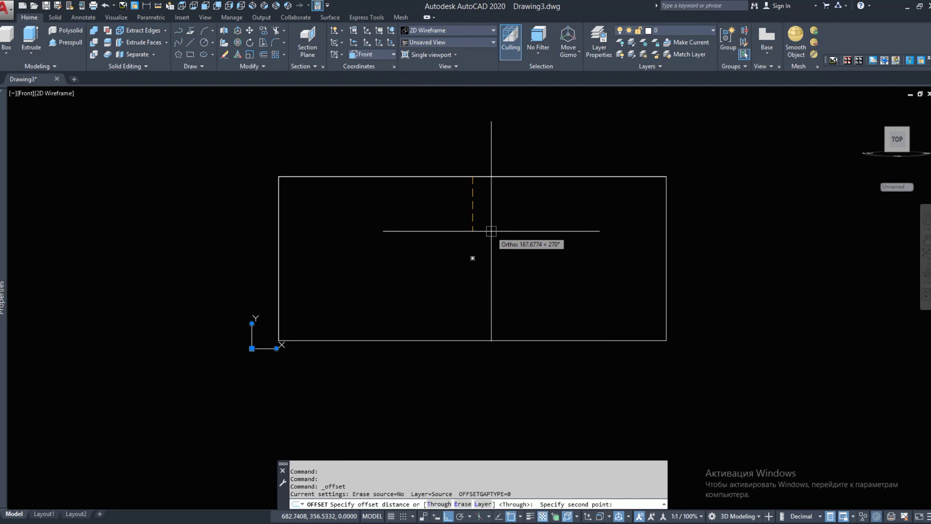
type("1")
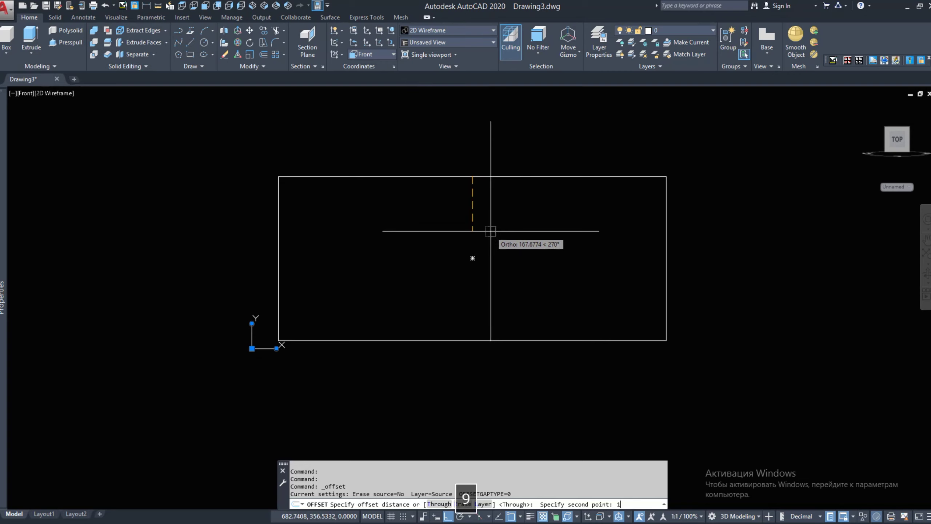
type("9")
key("Return")
left_click(522, 176)
left_click(498, 220)
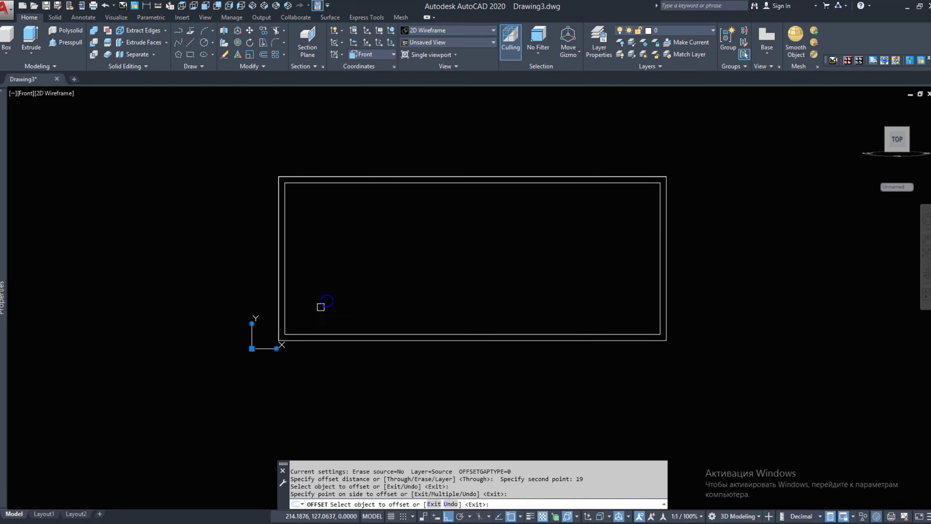
right_click(320, 311)
left_click(339, 318)
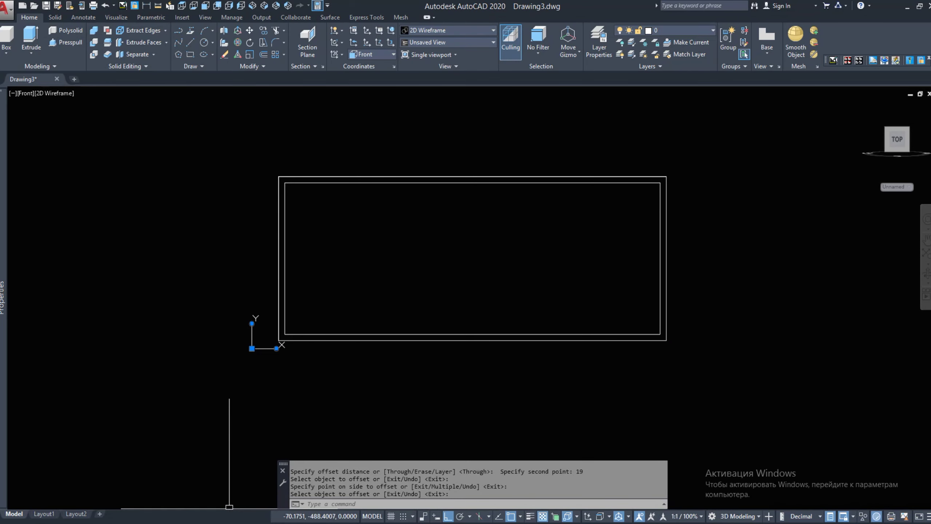
Erase the inner offset rectangle
right_click(204, 522)
left_click(238, 431)
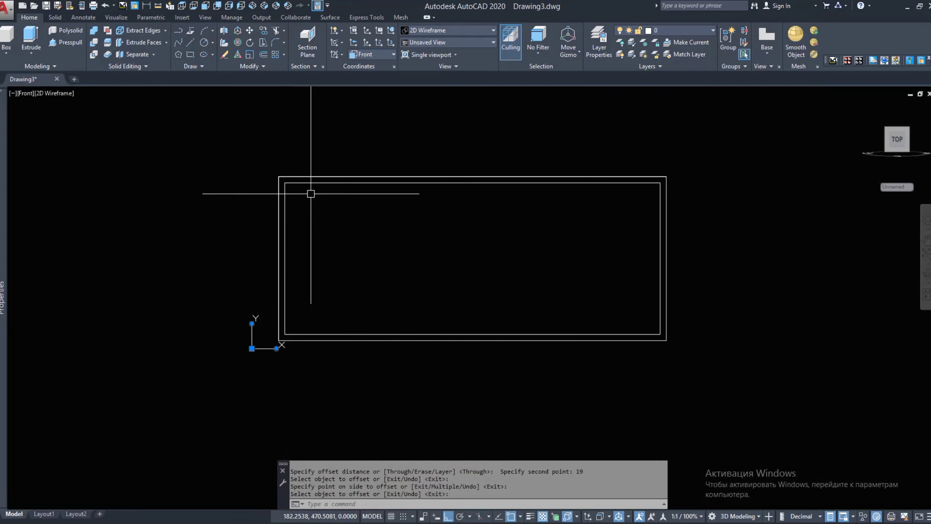
left_click(318, 183)
type("e")
key("space")
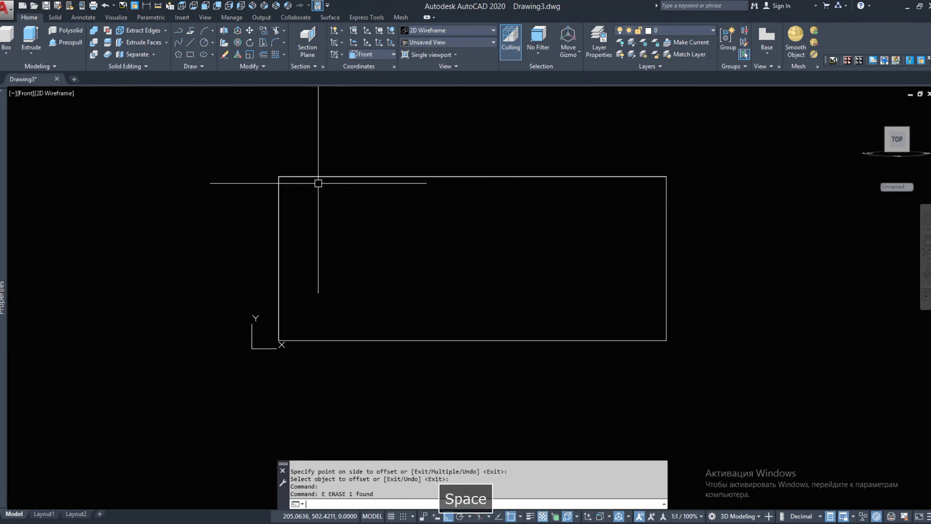
Switch to the top view and draw a 450-long vertical line beside the existing geometry
left_click(182, 6)
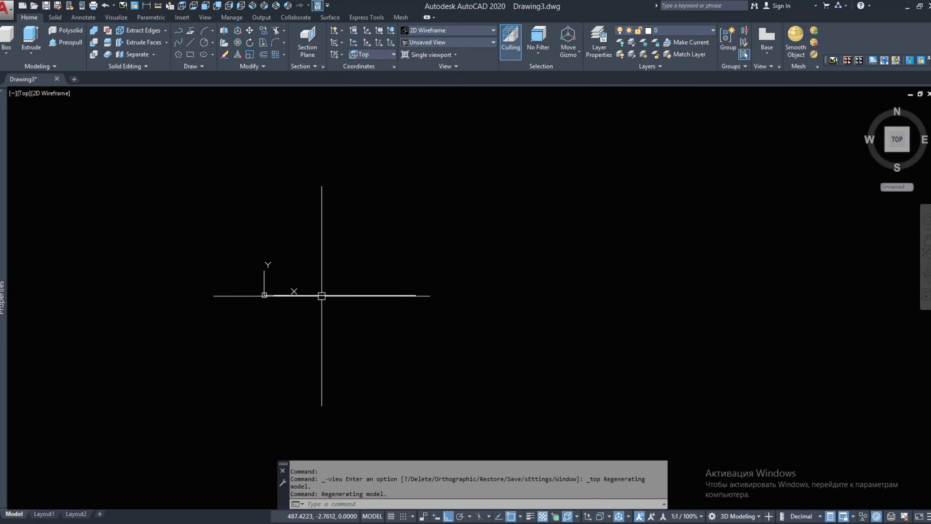
type("l")
key("space")
left_click(450, 218)
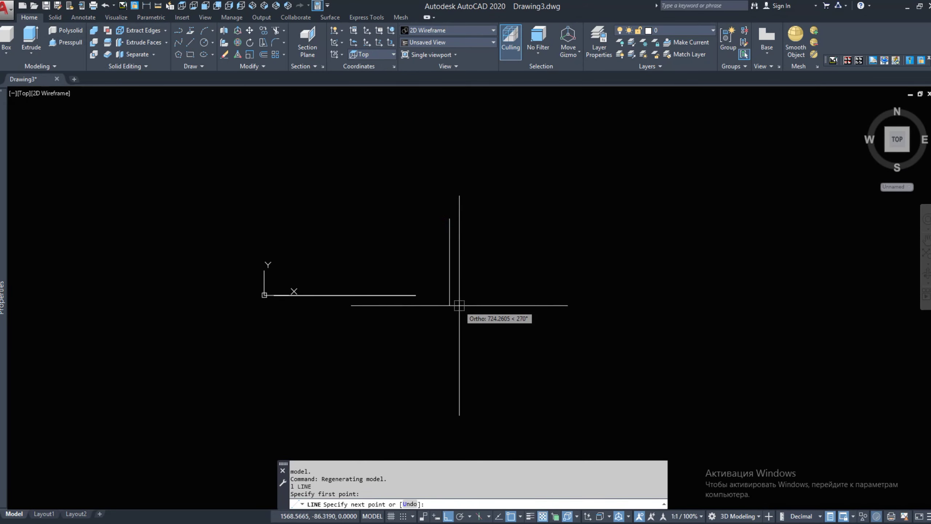
key("Return")
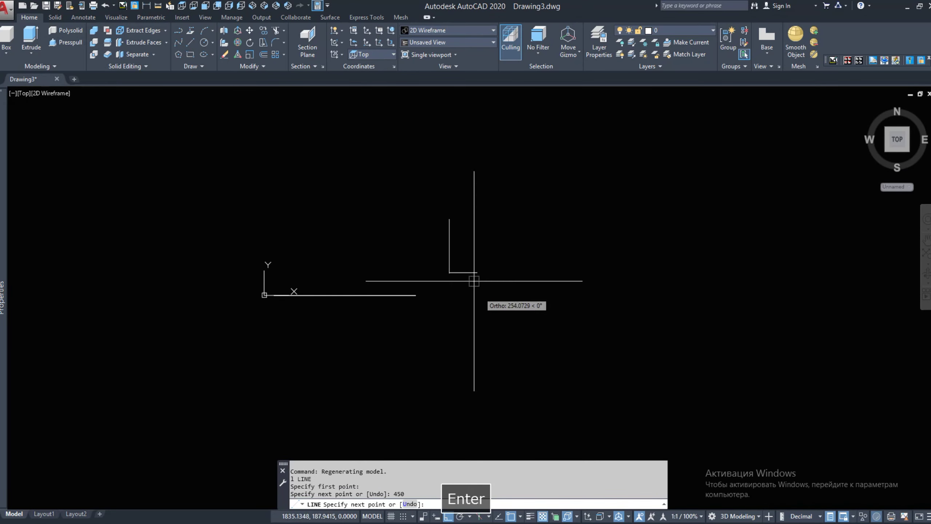
key("Escape")
Draw a 30-long horizontal line to the right from the upper end of the 450 line
right_click(452, 216)
left_click(453, 222)
left_click(450, 219)
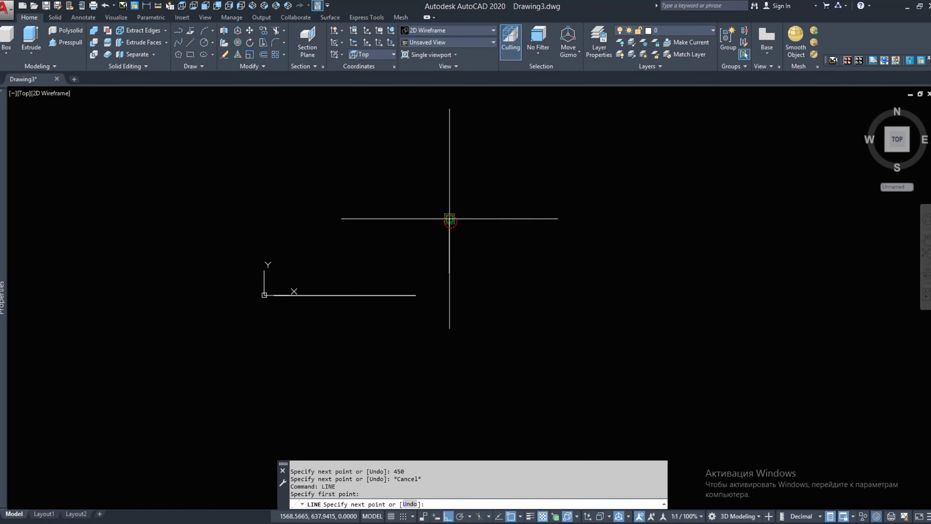
key("Return")
right_click(476, 225)
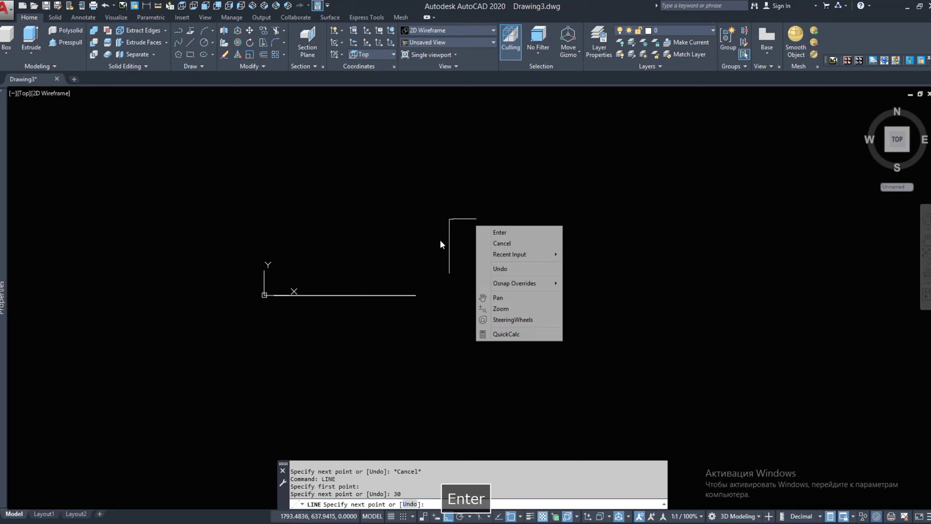
left_click(493, 232)
Copy the 450 vertical line to the free end of the 30 line to form the profile's second side
scroll(467, 239, "up", 4)
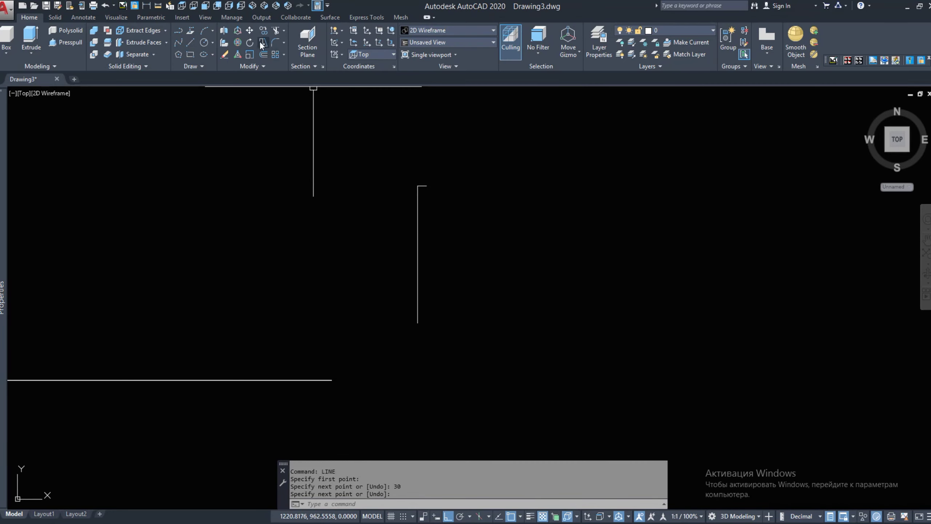
left_click(264, 31)
left_click(413, 191)
key("Return")
left_click(417, 185)
left_click(427, 186)
right_click(428, 303)
left_click(449, 312)
Check the reference image, then draw an 8-long horizontal line inward from the lower end of the left profile line
left_click(177, 522)
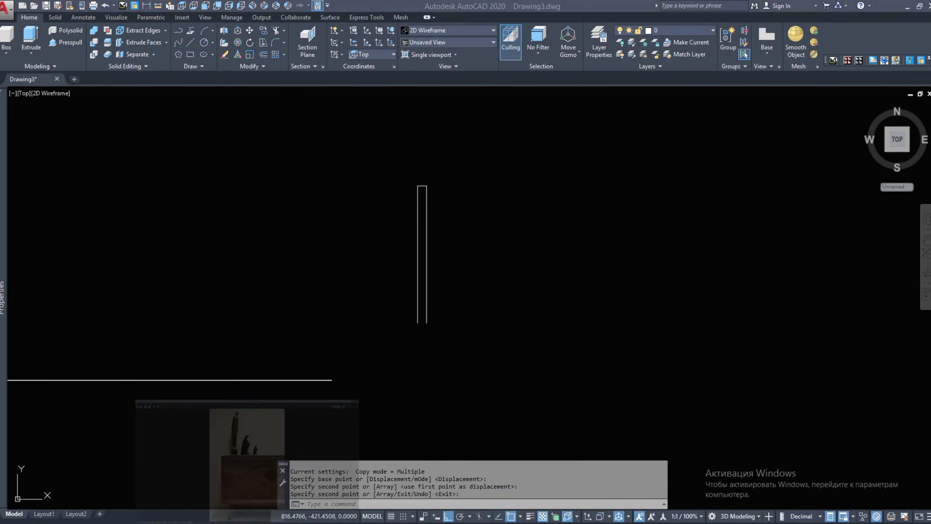
key("alt+Tab")
type("l")
key("space")
left_click(447, 325)
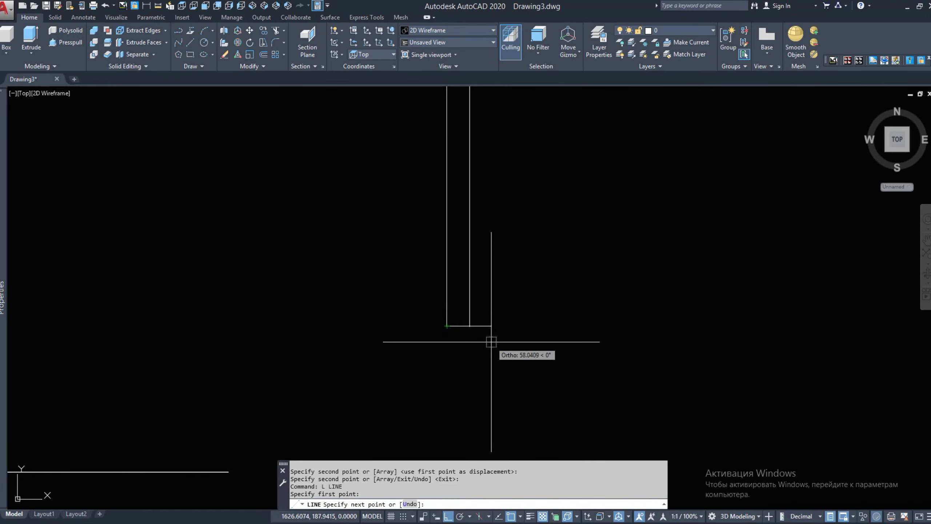
type("8")
key("Return")
right_click(492, 342)
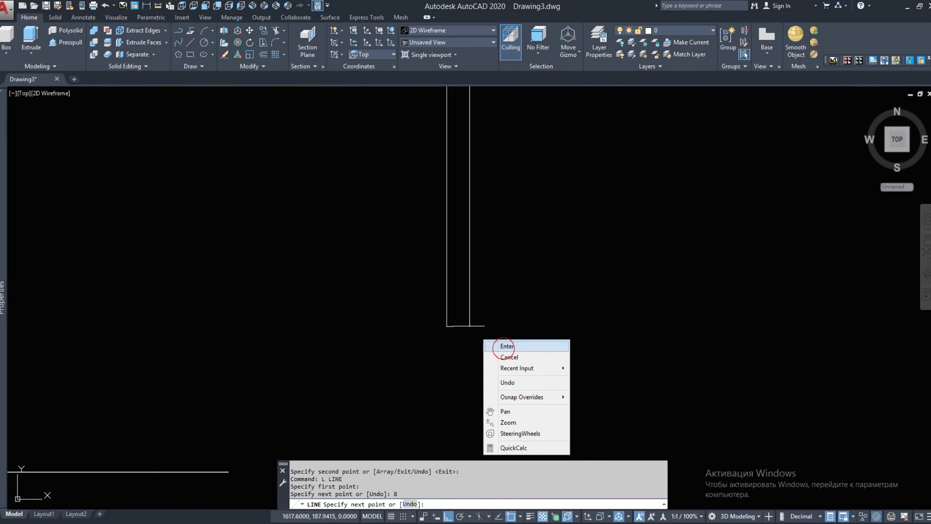
left_click(505, 346)
From the right profile line's lower end, draw a 22-long line upward and a diagonal to the free end of the 8 line
scroll(476, 319, "up", 2)
right_click(440, 331)
left_click(461, 336)
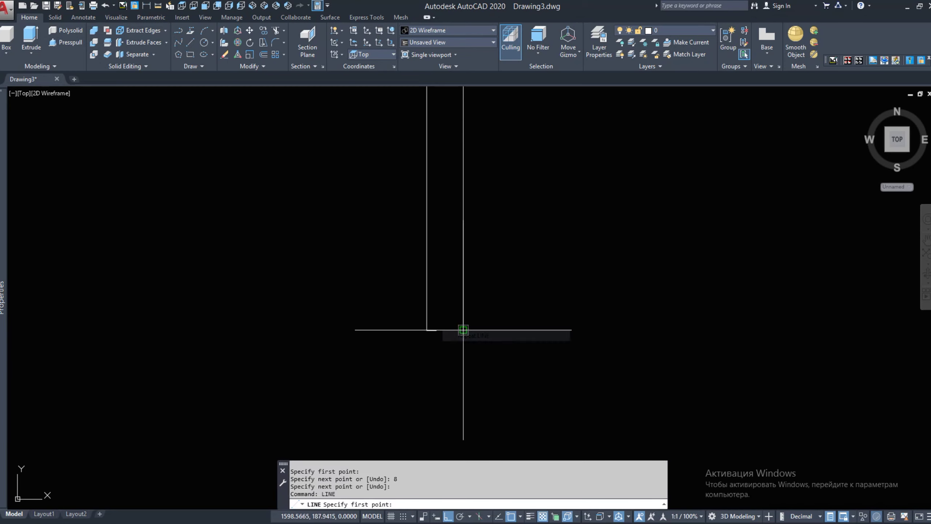
left_click(464, 330)
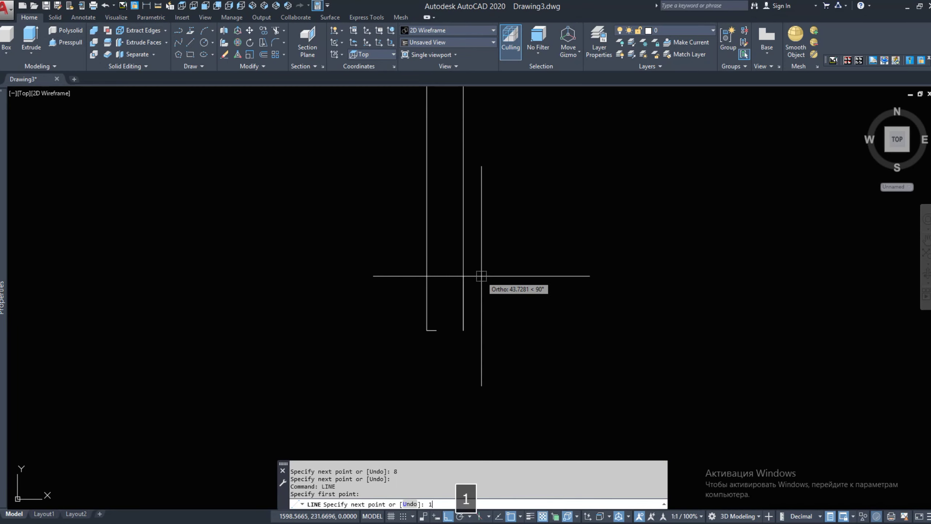
type("1")
key("BackSpace")
type("22")
key("Return")
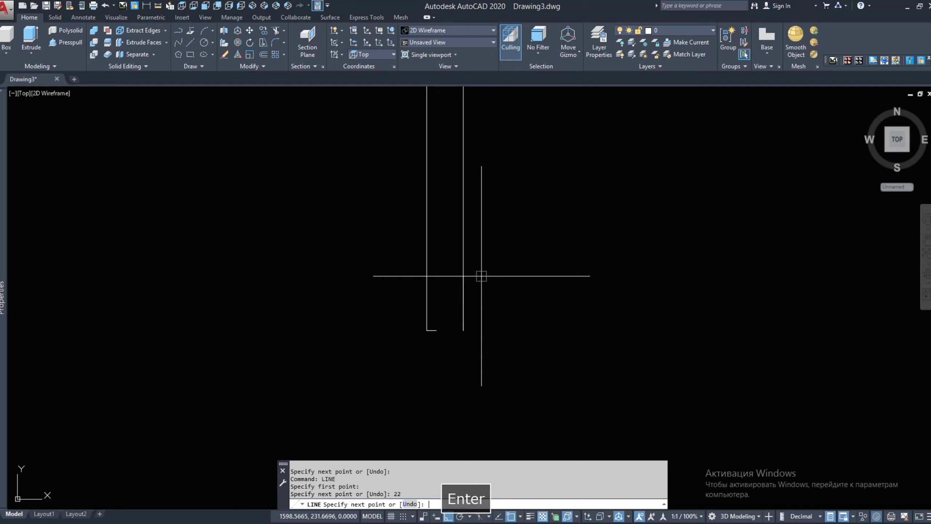
left_click(436, 330)
right_click(467, 332)
left_click(477, 336)
Create a closed polyline boundary from the inside of the bevelled profile
scroll(394, 376, "down", 2)
scroll(395, 375, "down", 2)
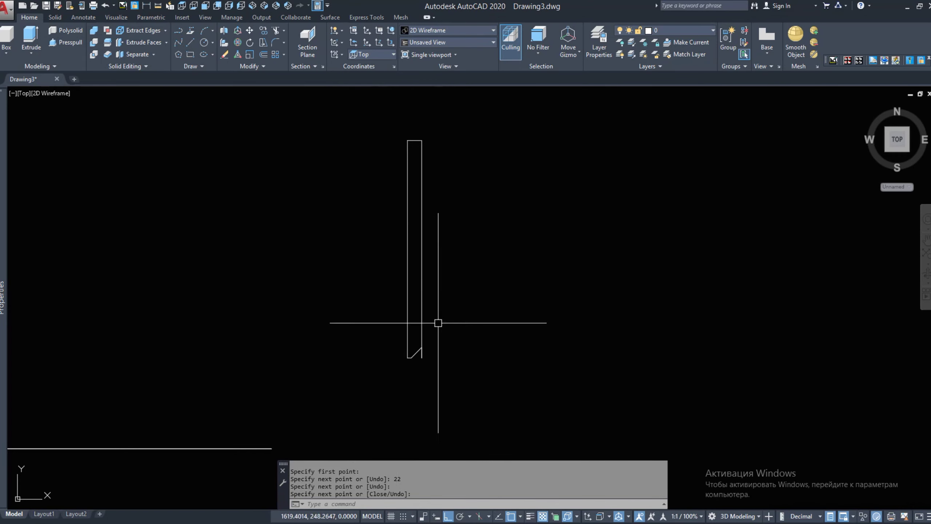
type("bo")
key("Return")
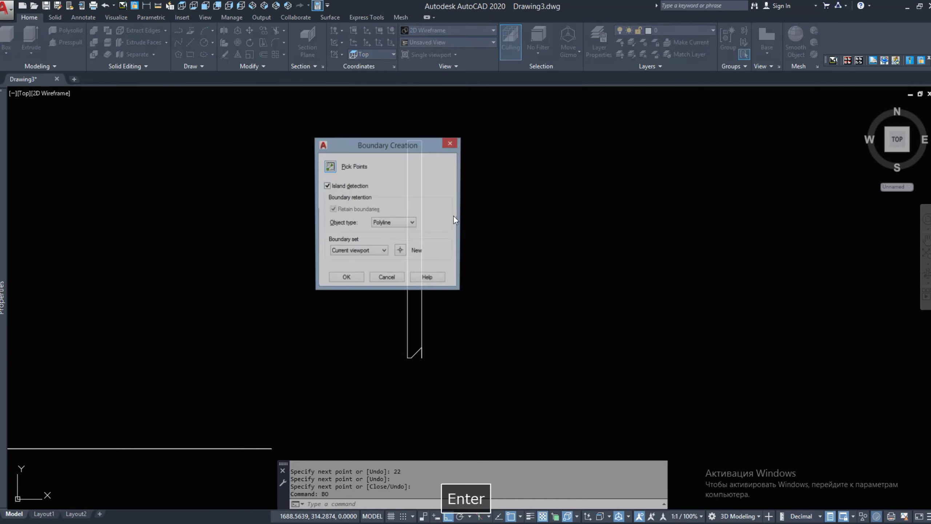
left_click(351, 162)
left_click(415, 197)
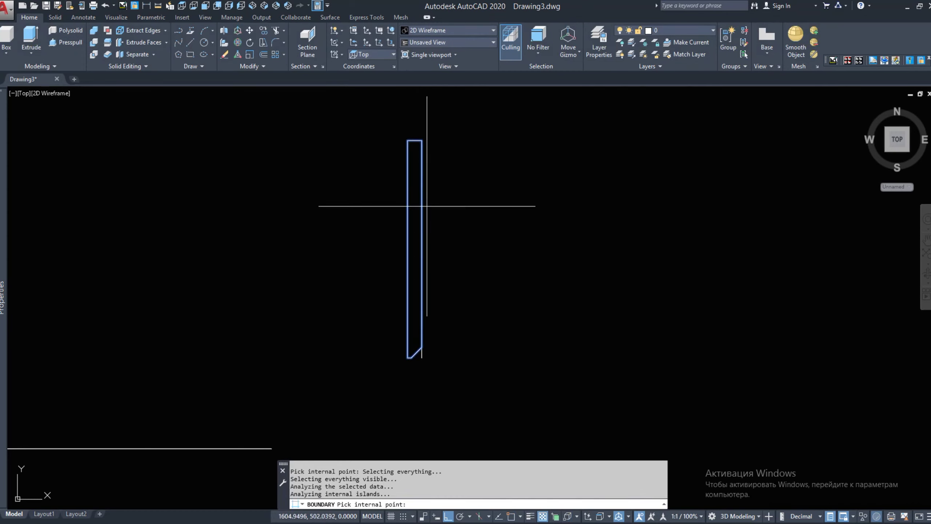
key("Return")
Move the closed profile polyline to the right, clear of its construction lines
left_click(422, 214)
scroll(462, 309, "down", 2)
type("m")
key("space")
left_click(460, 326)
left_click(497, 326)
Erase the original construction lines of the profile
left_click(428, 333)
left_click(396, 158)
type("e")
key("space")
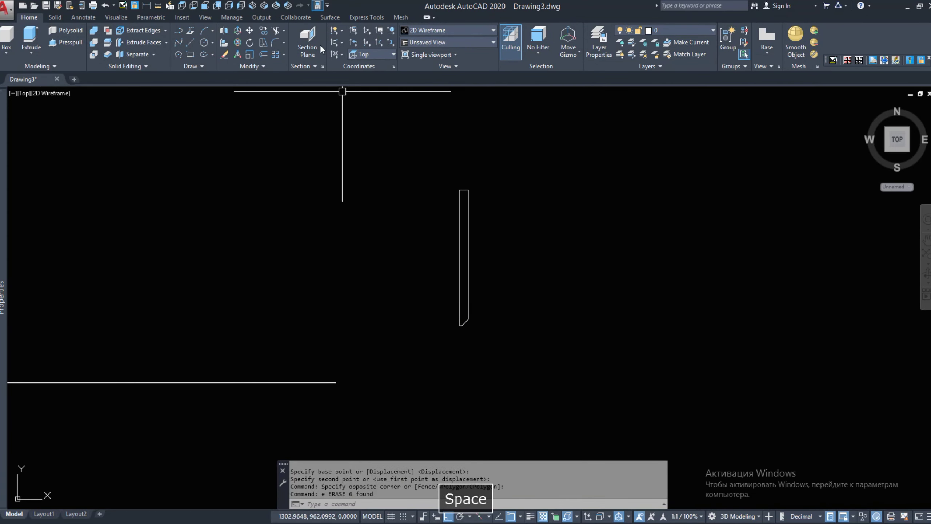
In the front view, draw a polyline from the rectangle's left edge midpoint through the upper-left corner to the top edge midpoint
left_click(217, 6)
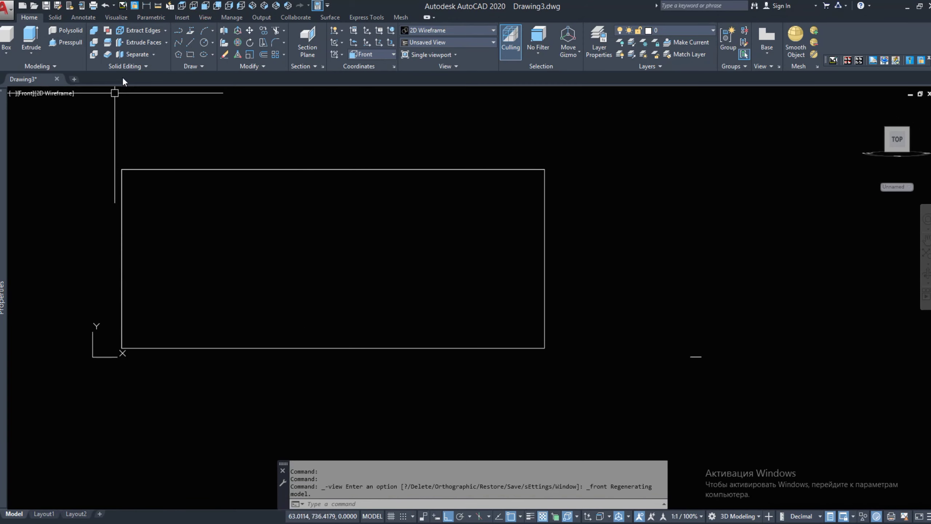
left_click(178, 40)
left_click(118, 259)
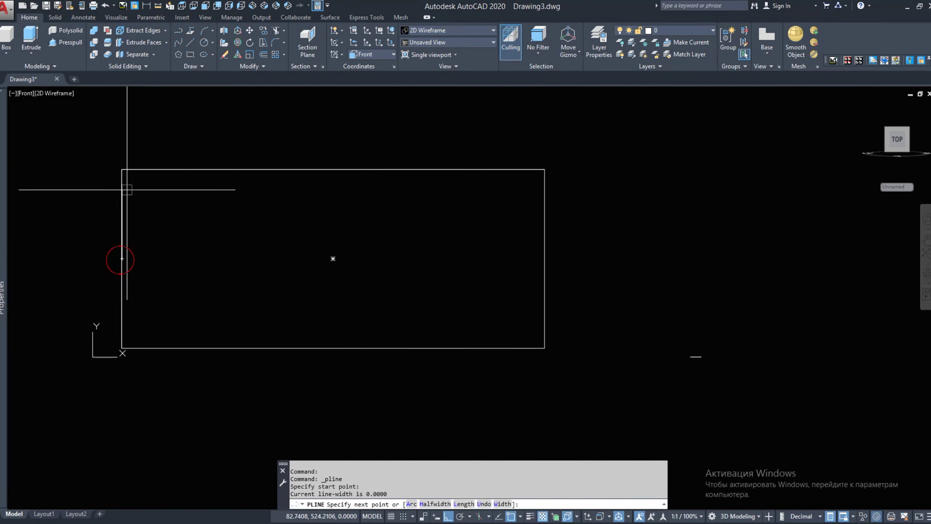
left_click(123, 171)
left_click(293, 172)
right_click(294, 173)
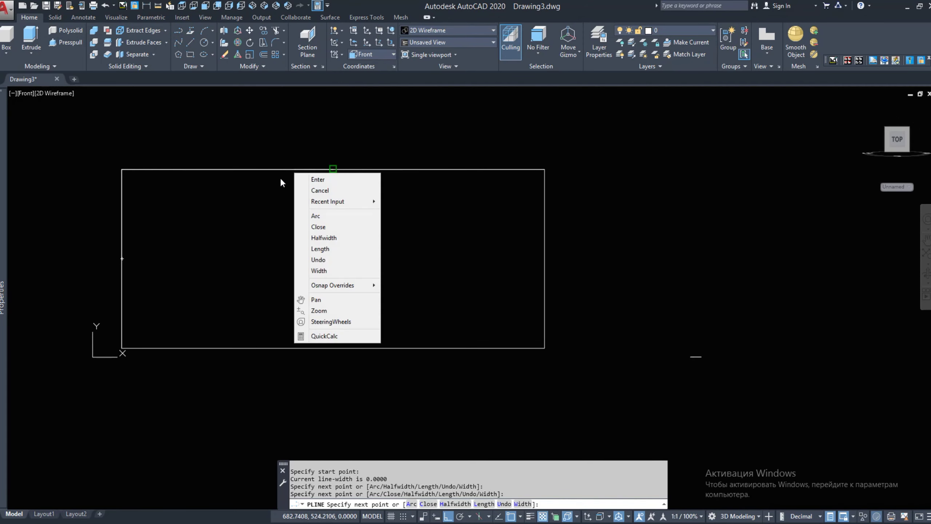
left_click(314, 180)
Erase the rectangle and the original full-height left line, keeping the new polyline path
left_click(357, 170)
type("e")
key("space")
mouse_move(391, 208)
middle_mouse_down("shift")
mouse_move(346, 203)
mouse_move(316, 238)
middle_mouse_up("shift")
left_click(47, 162)
left_click(119, 421)
type("e")
key("space")
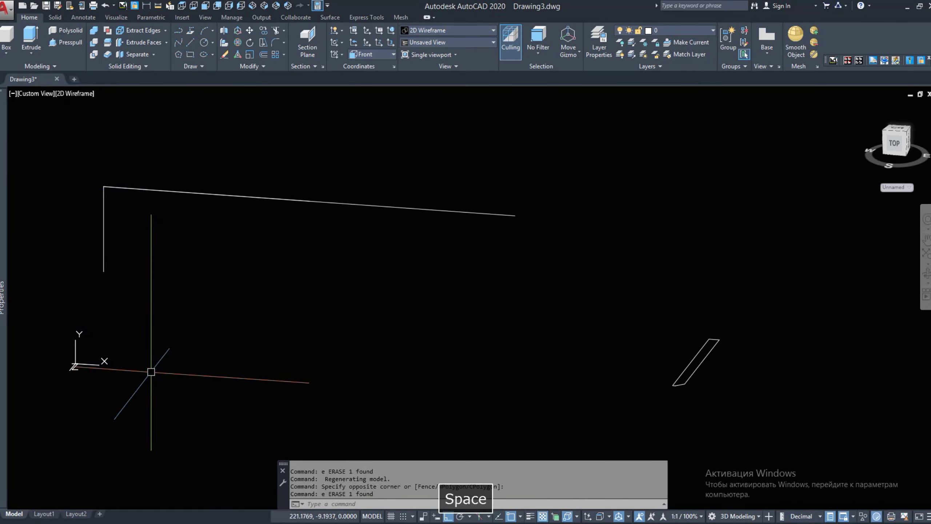
Move the closed profile by its outer bevelled-end corner onto the lower end of the polyline path
scroll(220, 242, "down", 2)
left_click(525, 307)
scroll(505, 322, "up", 5)
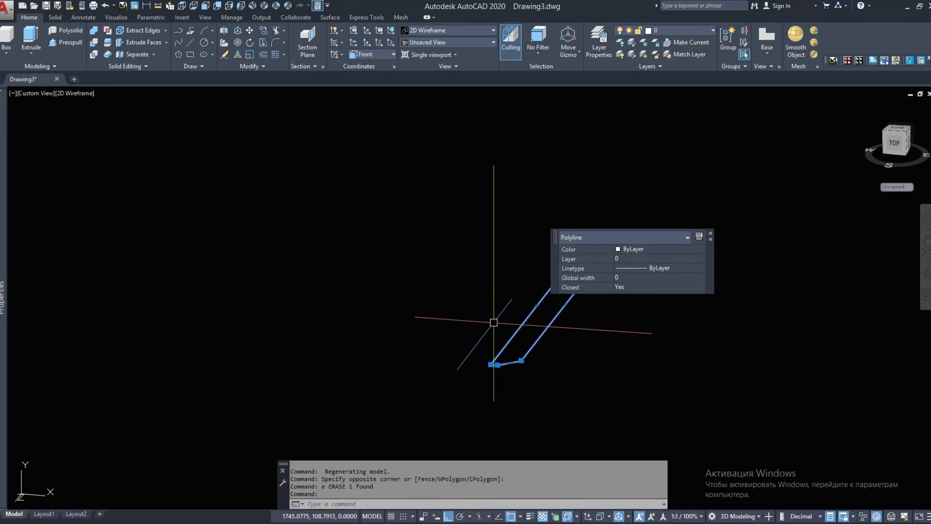
type("m")
key("space")
left_click(491, 365)
scroll(500, 319, "down", 5)
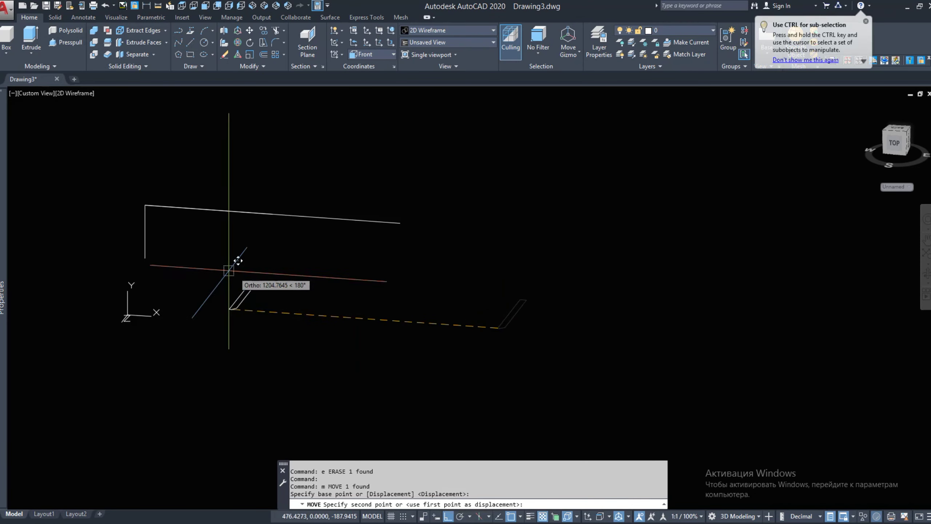
left_click(145, 258)
scroll(121, 180, "up", 3)
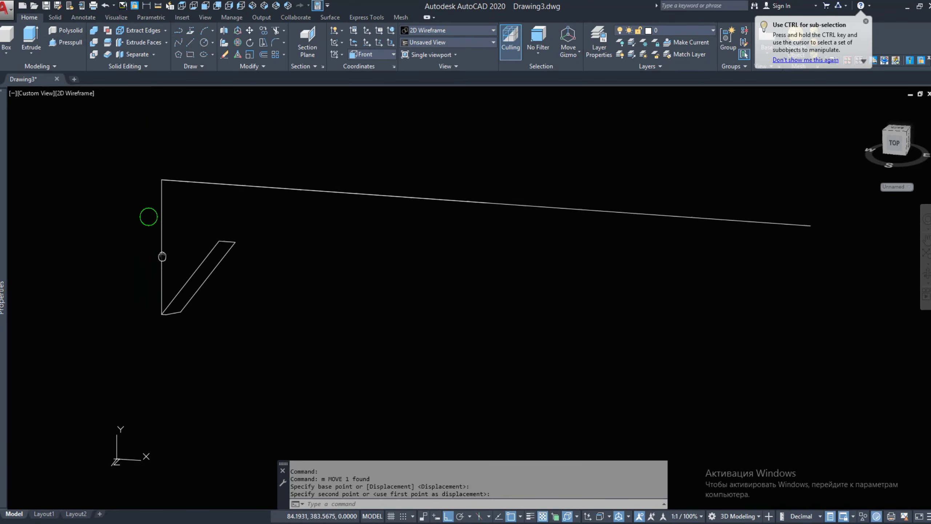
Extrude the bevelled profile as a solid along the L-shaped polyline path
left_click(29, 37)
left_click(203, 275)
left_click(196, 242)
right_click(194, 215)
left_click(215, 221)
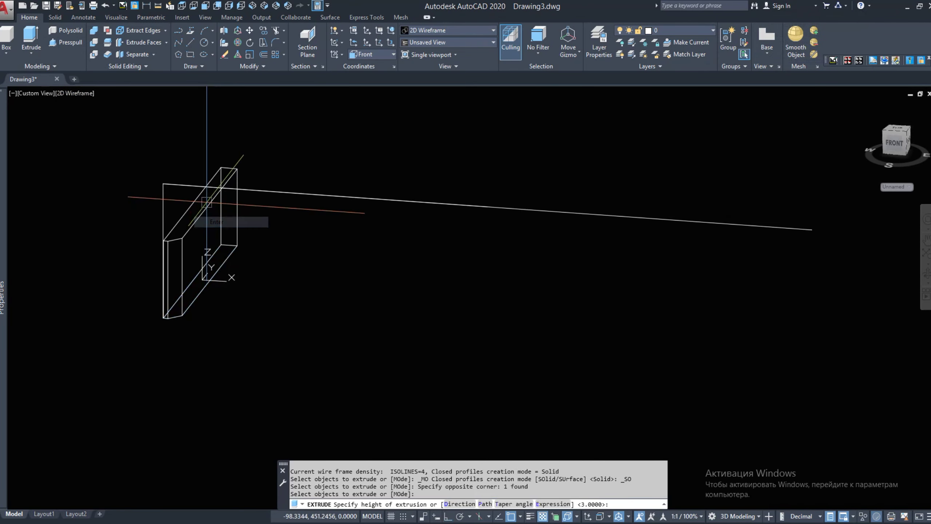
type("p")
key("space")
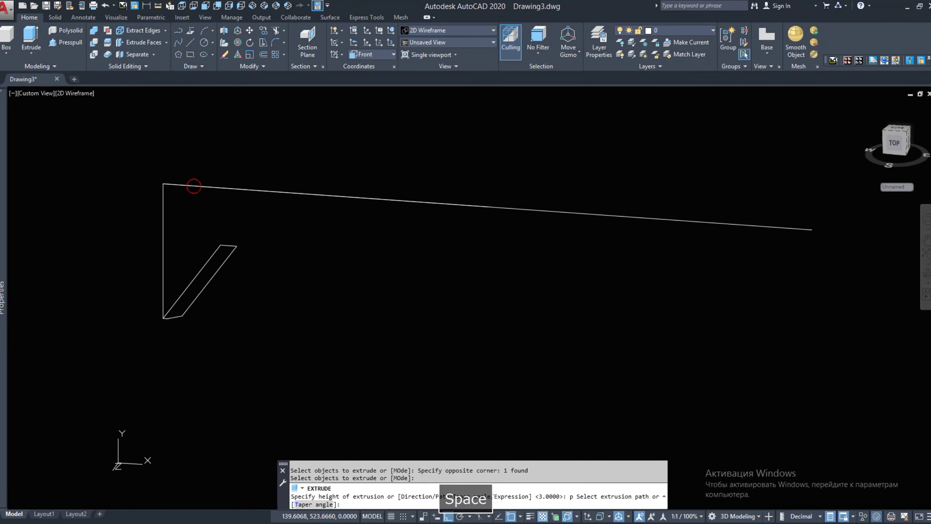
left_click(194, 186)
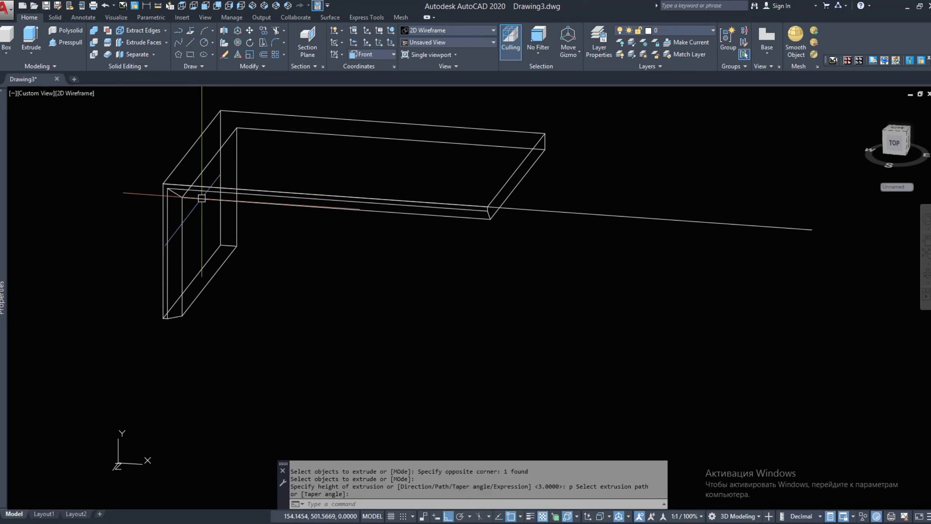
In the front view, slice the L-shaped solid along its diagonal mitre line at the corner, keeping both sides
left_click(204, 6)
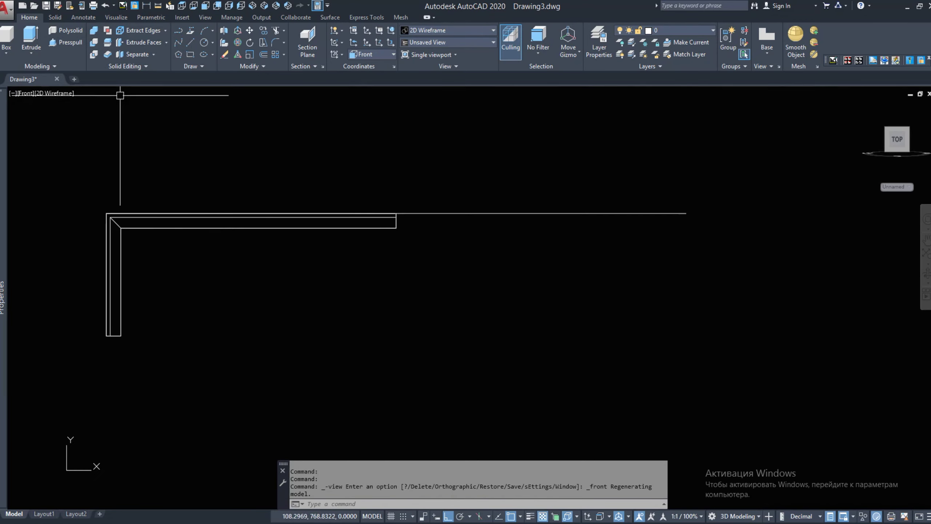
left_click(109, 44)
left_click(180, 219)
scroll(181, 219, "up", 5)
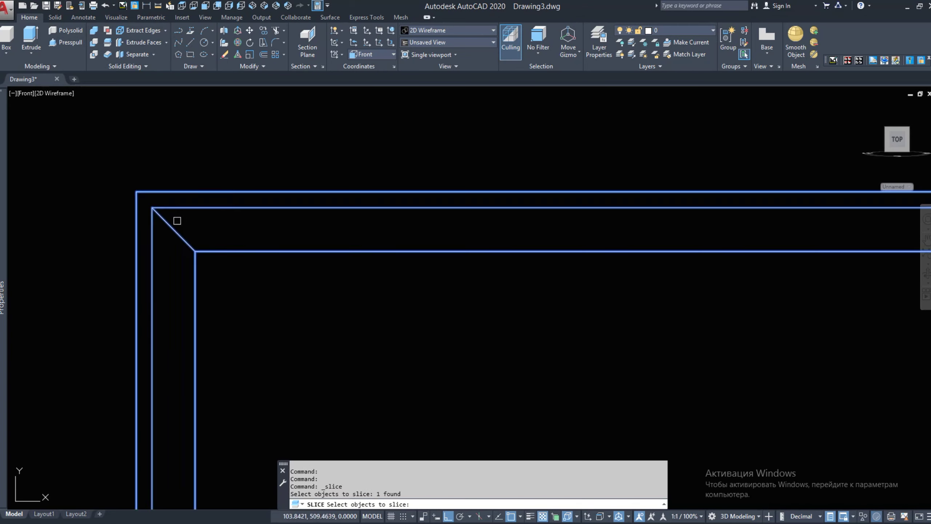
key("Return")
left_click(152, 207)
left_click(195, 252)
right_click(193, 216)
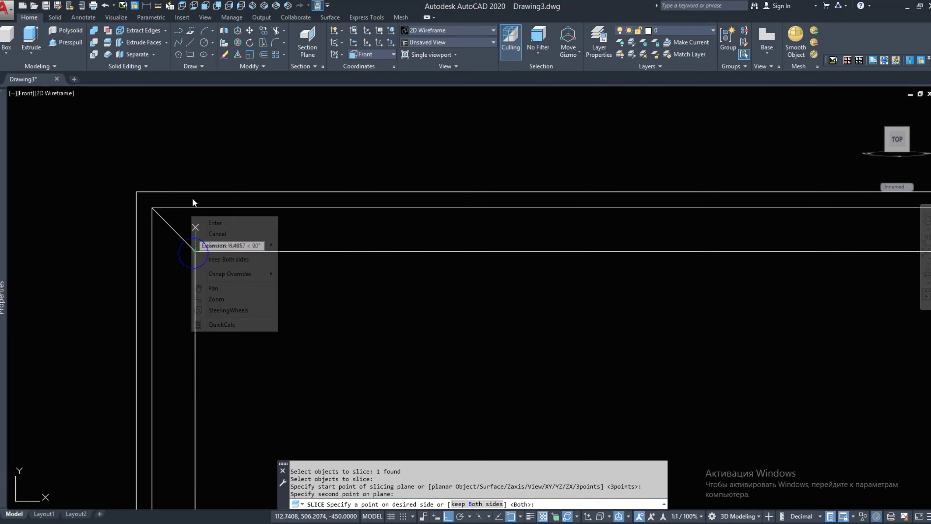
left_click(209, 220)
scroll(226, 205, "down", 3)
Mirror both mitred solids about a vertical line through the top panel's free end, keeping the originals
left_click(226, 208)
left_click(216, 225)
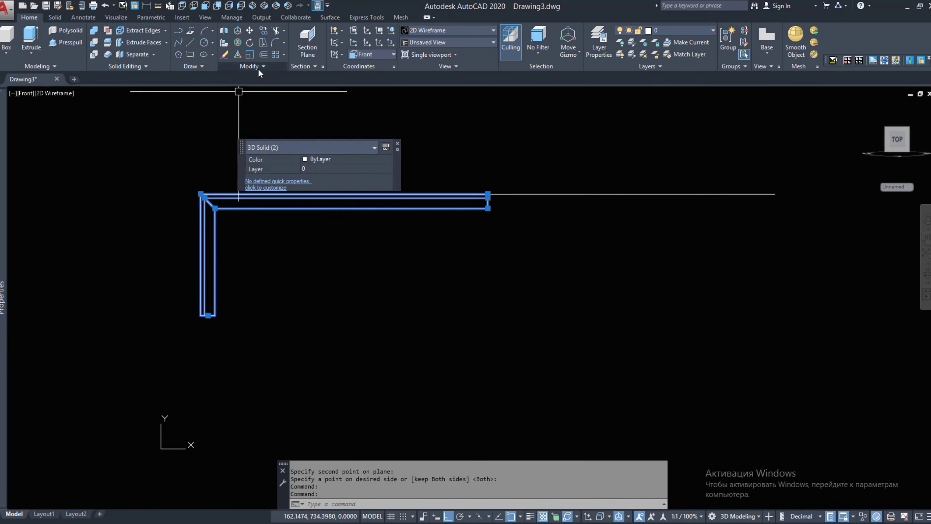
left_click(263, 66)
left_click(274, 78)
left_click(489, 198)
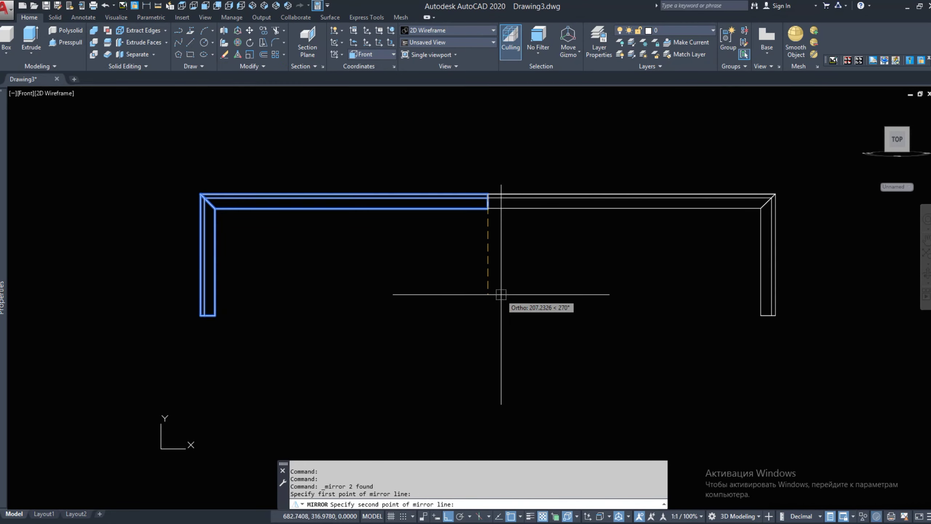
left_click(499, 294)
right_click(499, 289)
left_click(518, 294)
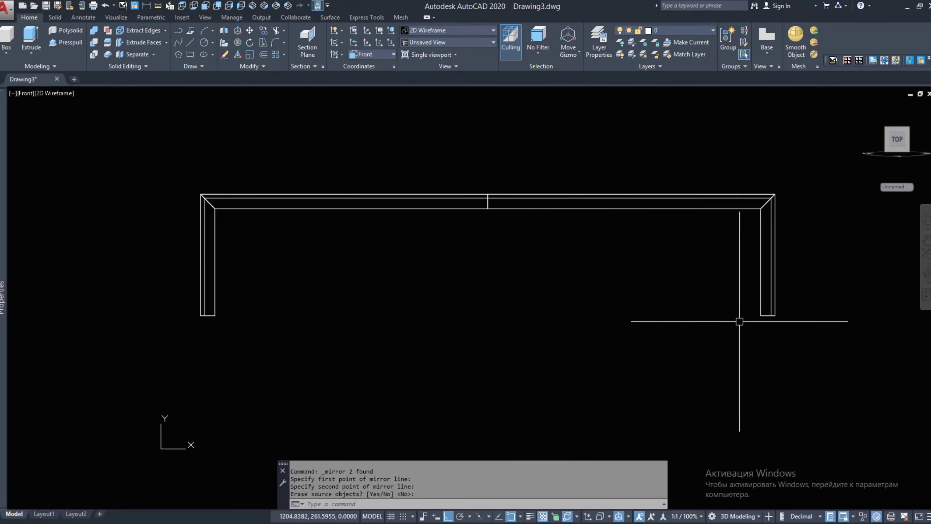
Mirror all four solids about a horizontal line through the side panels' lower ends, keeping the originals, to close the frame
left_click(764, 312)
left_click(509, 205)
left_click(467, 208)
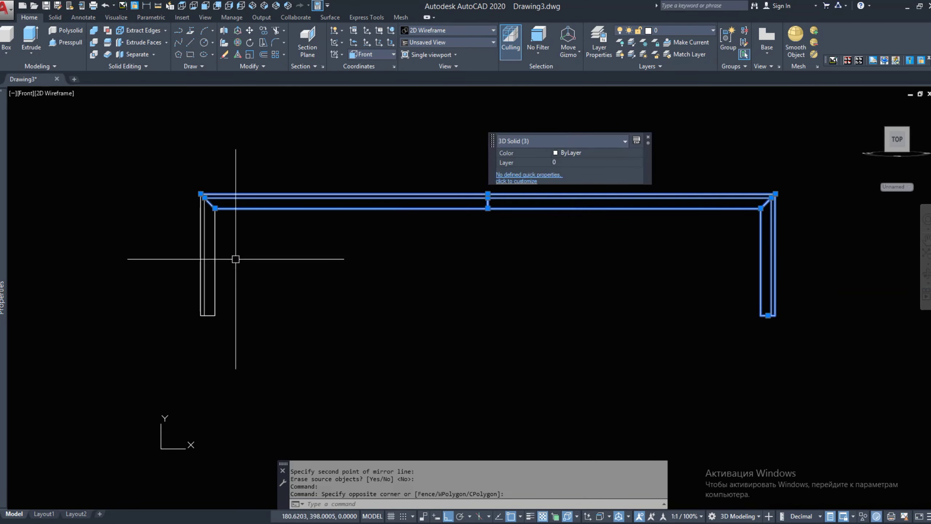
left_click(203, 274)
right_click(206, 317)
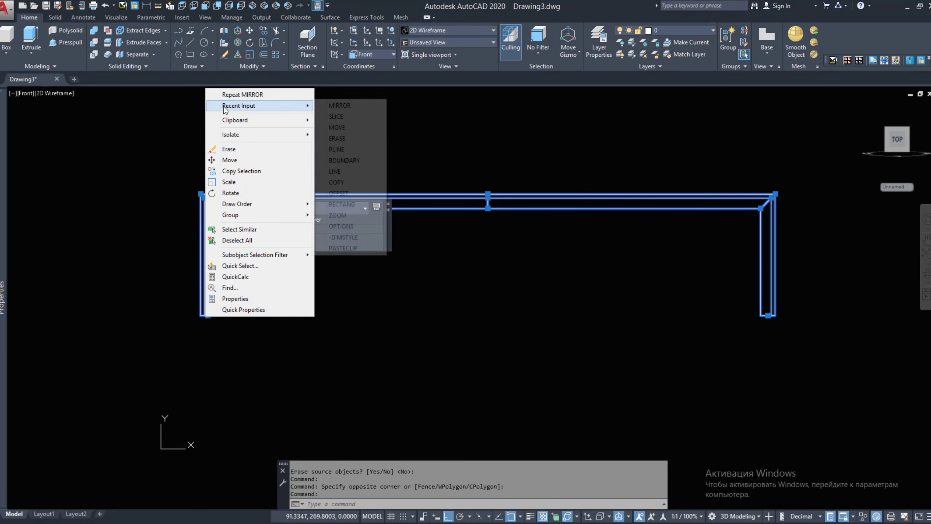
left_click(227, 96)
left_click(207, 316)
left_click(264, 322)
right_click(270, 323)
left_click(271, 327)
scroll(279, 204, "down", 4)
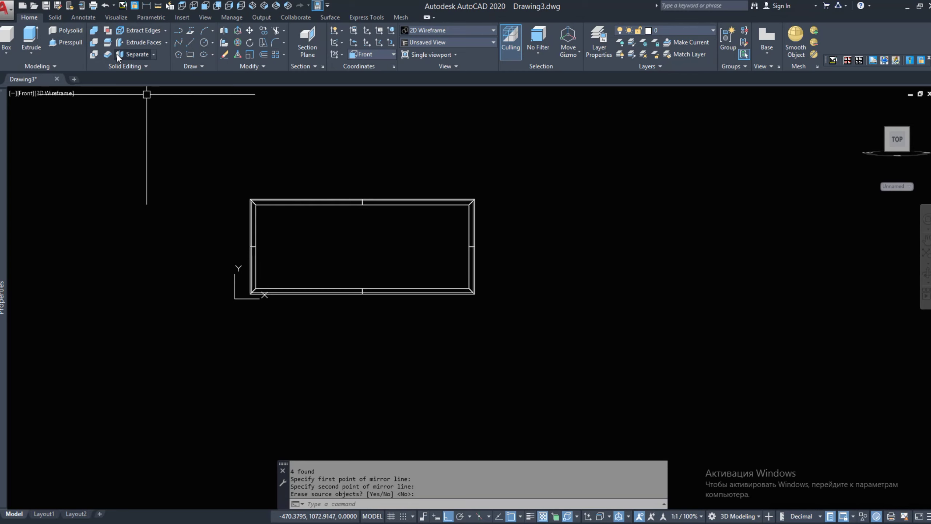
Union the two halves of the left side panel, and likewise the two halves of the right side panel
left_click(92, 30)
left_click(193, 167)
left_click(272, 323)
left_click(391, 177)
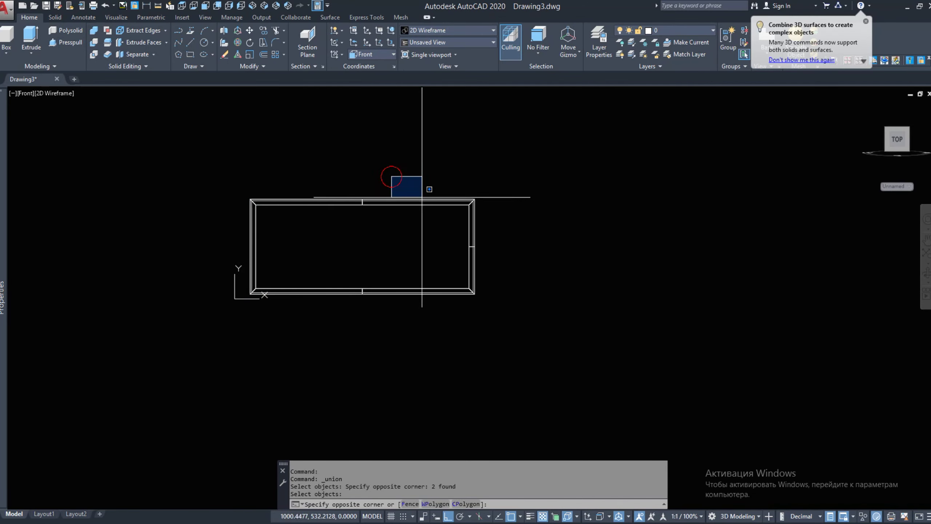
key("Escape")
right_click(450, 176)
left_click(464, 186)
left_click(457, 187)
left_click(505, 326)
right_click(443, 253)
Union the two halves of the top panel, and likewise the two halves of the bottom panel
right_click(443, 254)
left_click(453, 259)
left_click(236, 183)
left_click(480, 208)
right_click(381, 228)
right_click(381, 228)
left_click(396, 235)
left_click(230, 268)
left_click(566, 337)
right_click(405, 239)
Examine the closed frame in 3D with the Conceptual visual style, and return to 2D Wireframe
middle_click_drag(311, 182, 340, 92, "shift")
left_click(418, 30)
left_click(460, 38)
mouse_move(430, 146)
middle_mouse_down("shift")
mouse_move(411, 173)
mouse_move(348, 158)
mouse_move(339, 214)
middle_mouse_up("shift")
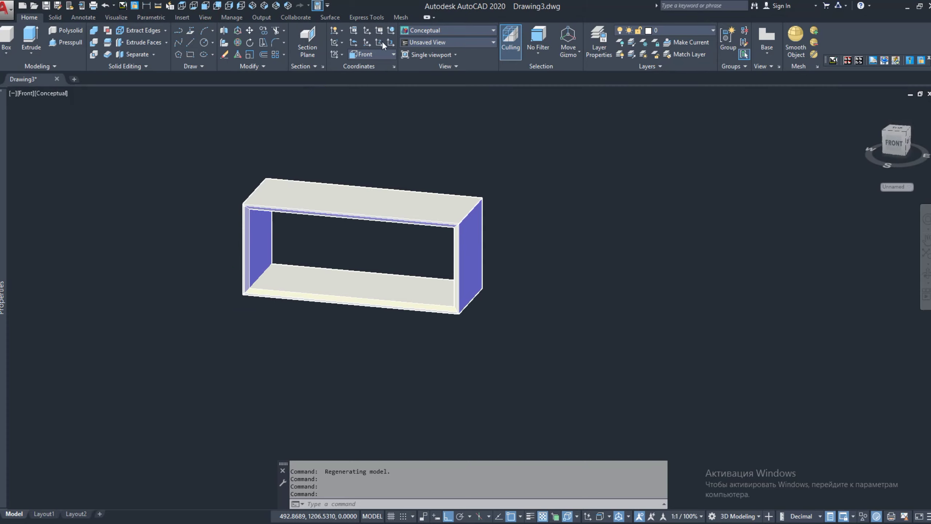
left_click(414, 30)
left_click(421, 61)
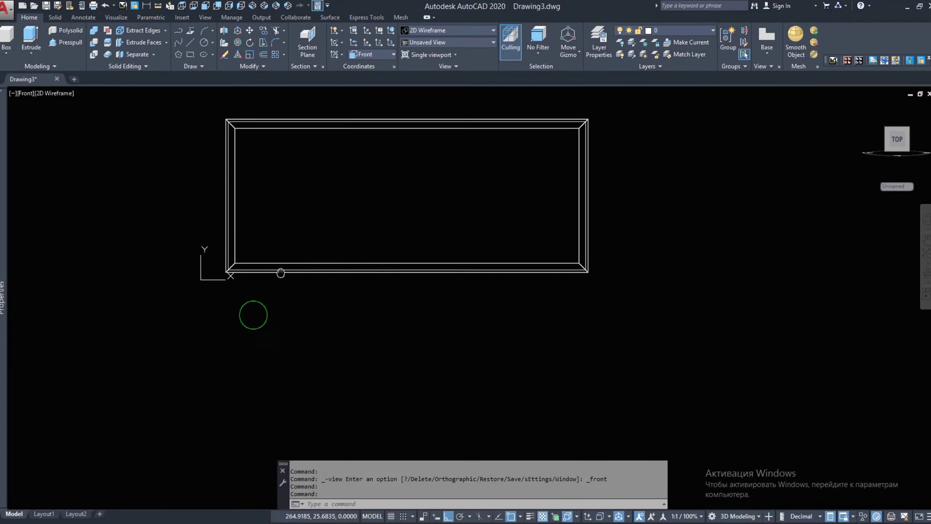
Move the whole frame, including the leftover path, a short distance horizontally to the right
scroll(228, 280, "up", 5)
scroll(222, 164, "down", 5)
left_click_drag(218, 181, 513, 303)
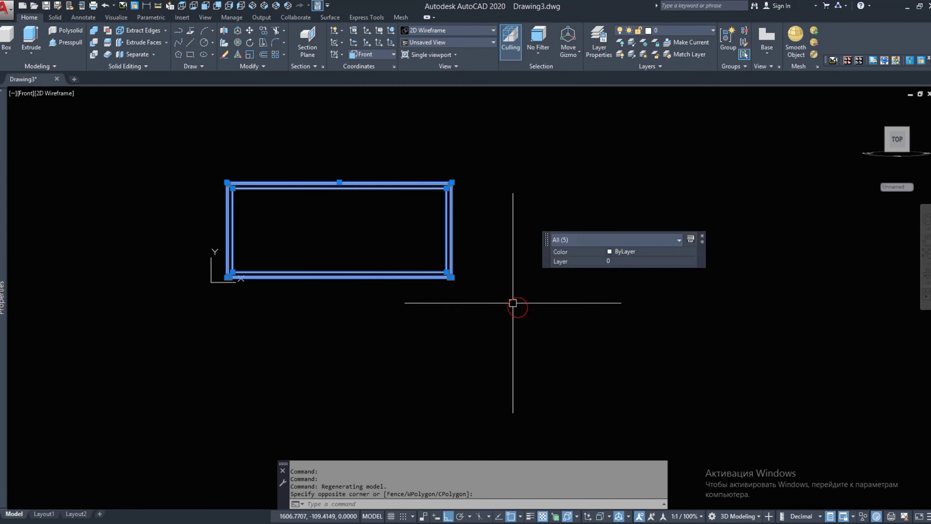
type("m")
key("space")
left_click(481, 303)
left_click(534, 287)
key("Escape")
Draw a 150-unit vertical line downward from the frame's lower-left outer corner
scroll(270, 225, "up", 4)
type("l")
key("space")
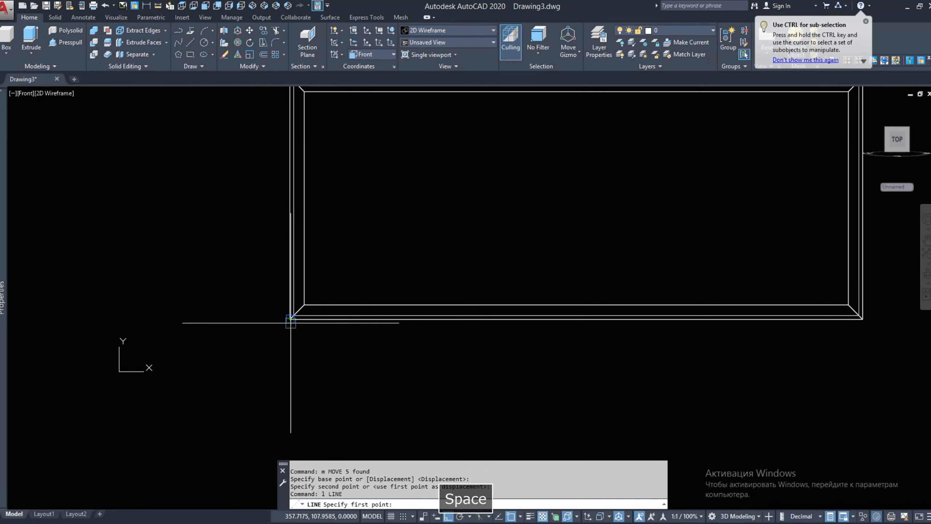
left_click(290, 318)
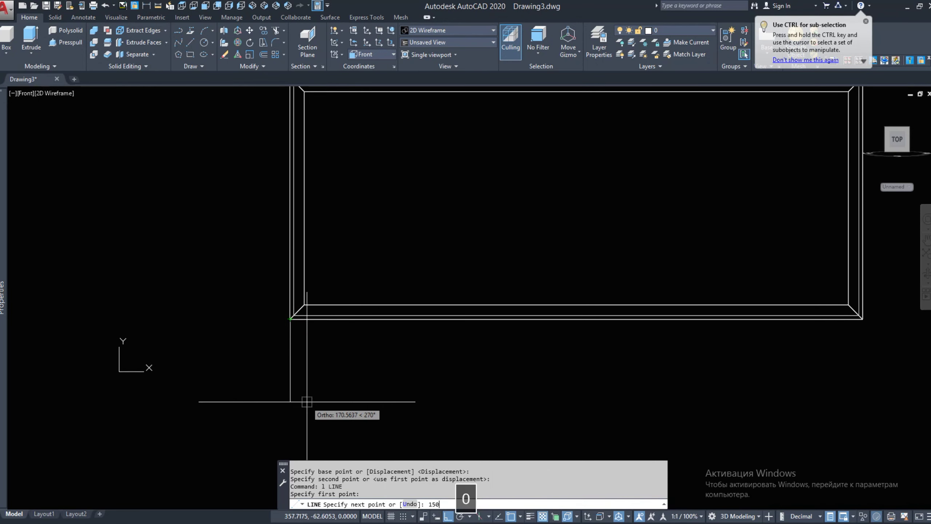
type("150")
key("Return")
right_click(307, 401)
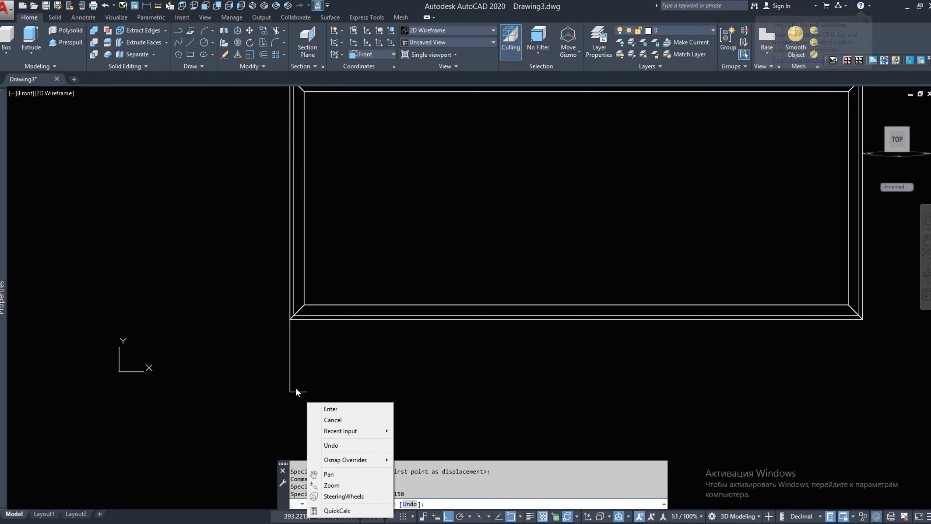
left_click(328, 408)
Move the vertical line 100 units to the right along the frame's bottom edge
left_click(290, 382)
type("m")
key("space")
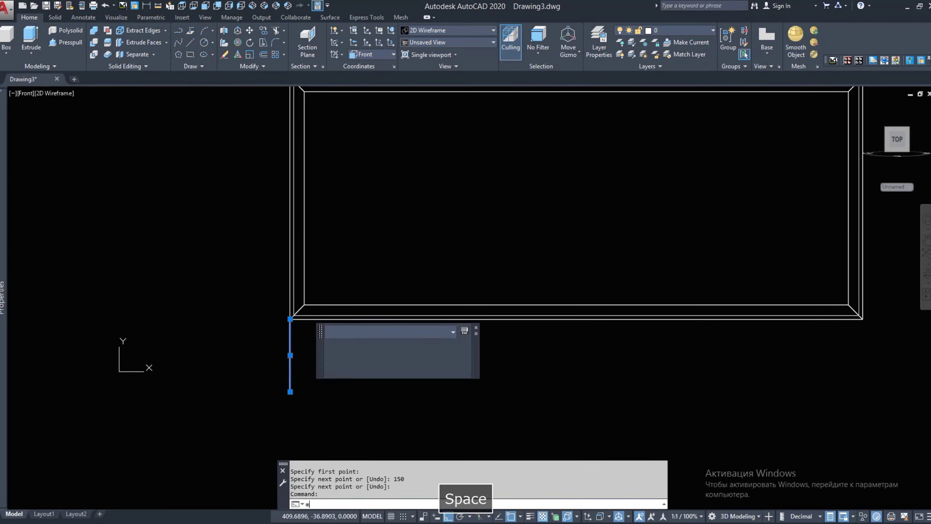
left_click(315, 388)
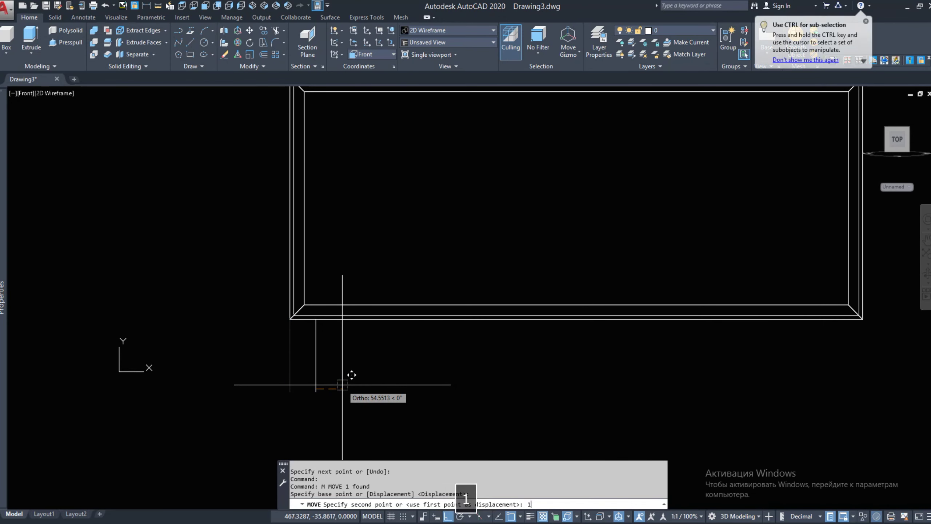
key("Return")
scroll(344, 380, "up", 2)
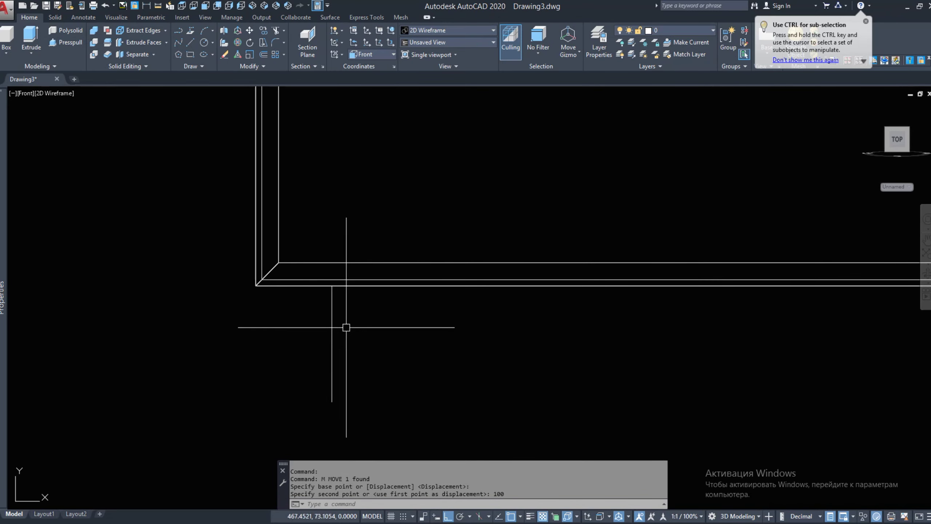
type("l")
key("space")
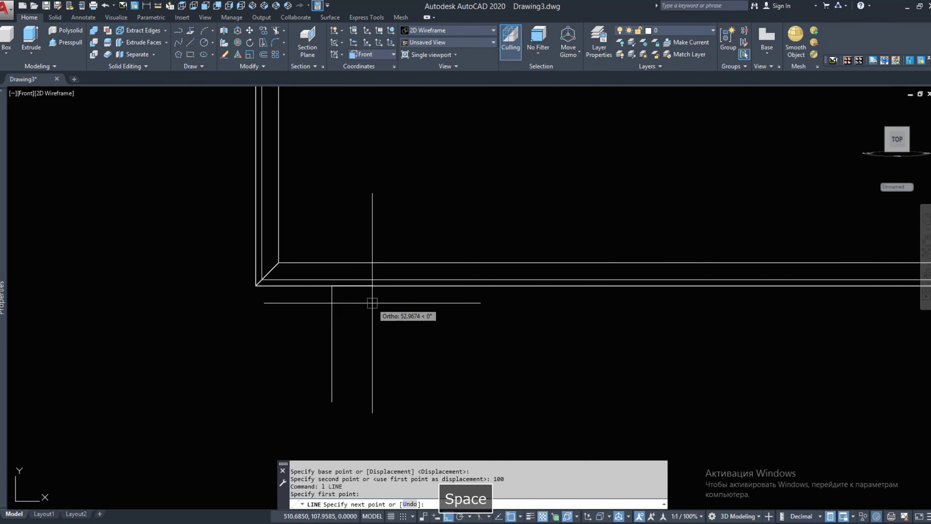
left_click(370, 298)
key("Escape")
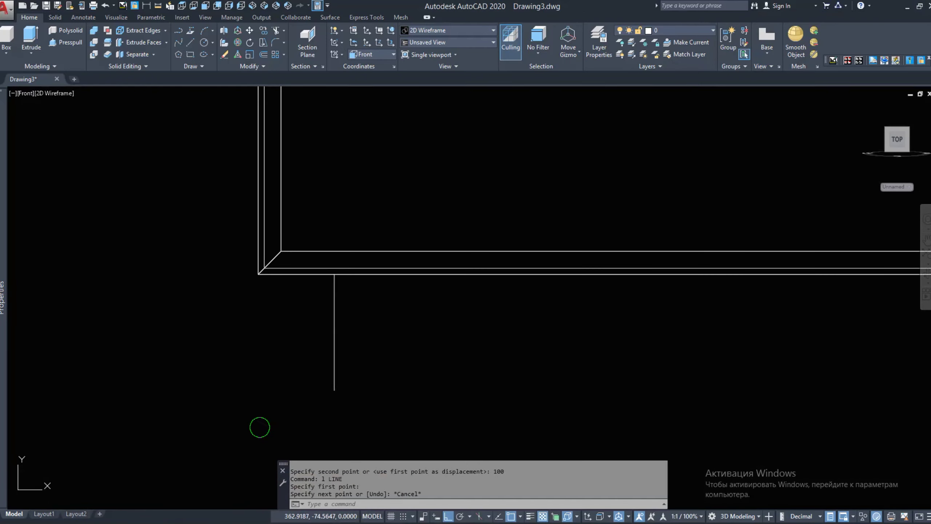
Draw a line 60 units right from the vertical line's upper end, continuing diagonally to the vertical line's lower end
type("l")
key("space")
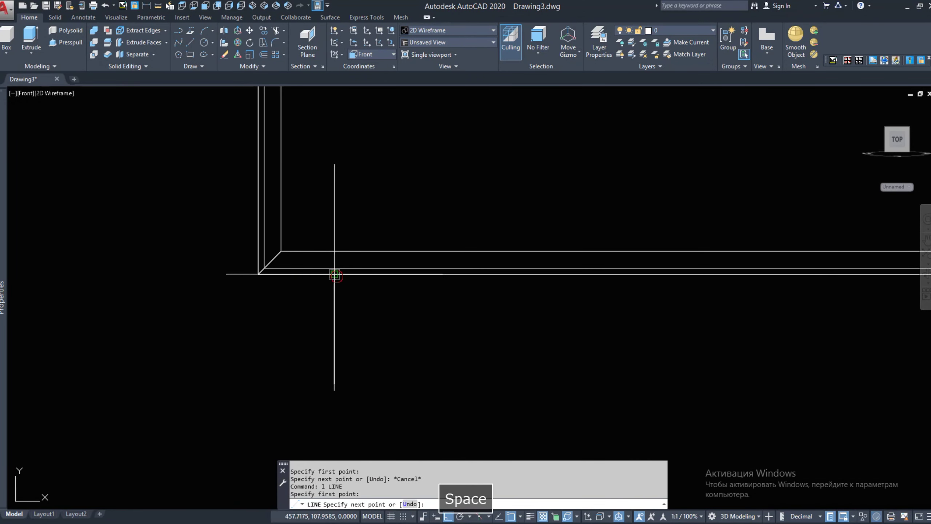
type("60")
key("Return")
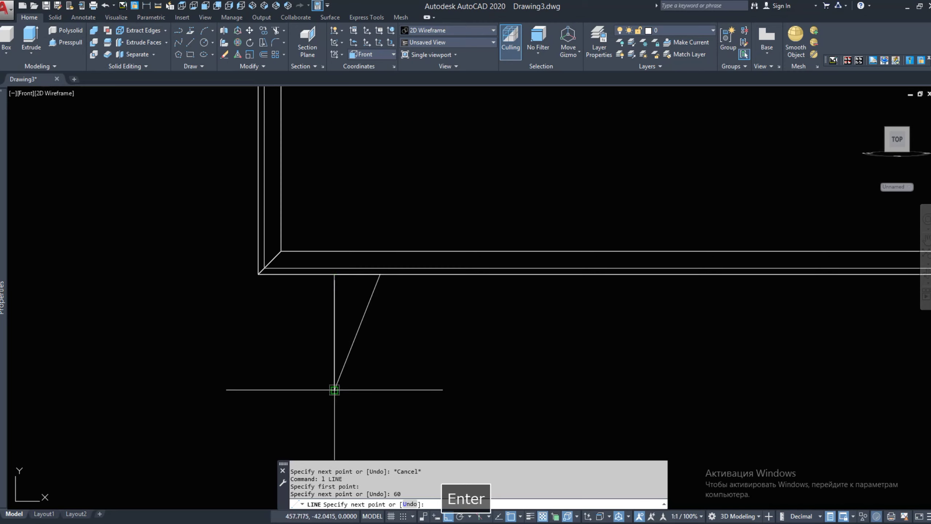
right_click(334, 390)
left_click(358, 280)
From the slanted line's upper end, draw a line 60 units to the right and a further 30 units down
right_click(338, 385)
left_click(380, 207)
left_click(380, 274)
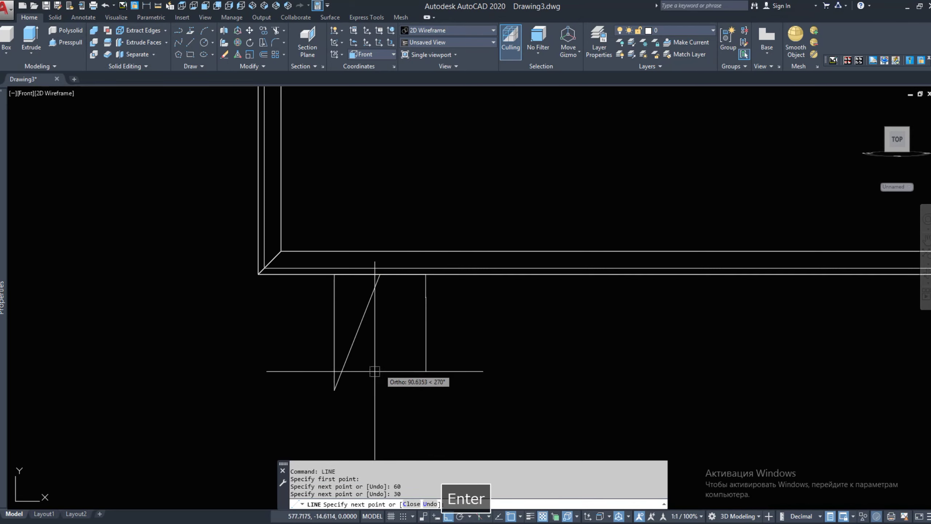
key("Escape")
Draw a 25-unit horizontal foot line from the slanted line's lower end, continuing up to the short vertical line's lower end
right_click(337, 391)
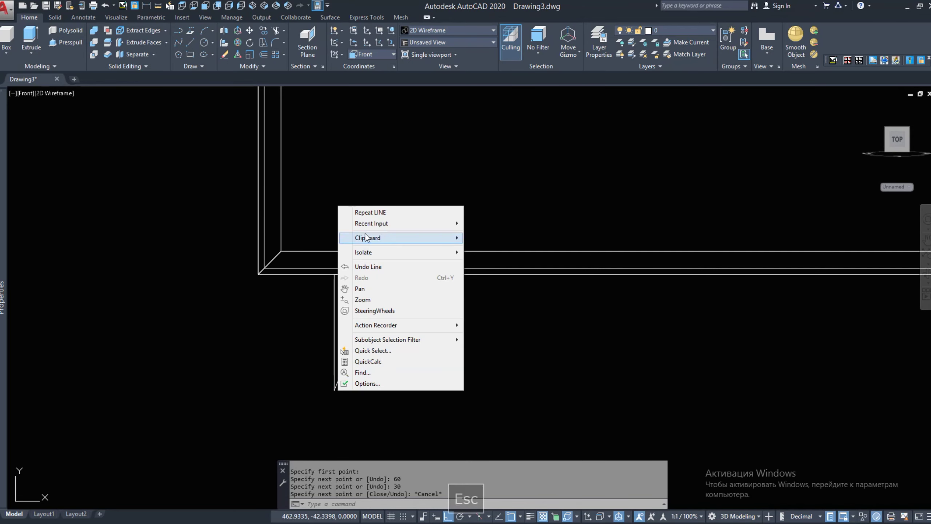
left_click(370, 212)
left_click(334, 390)
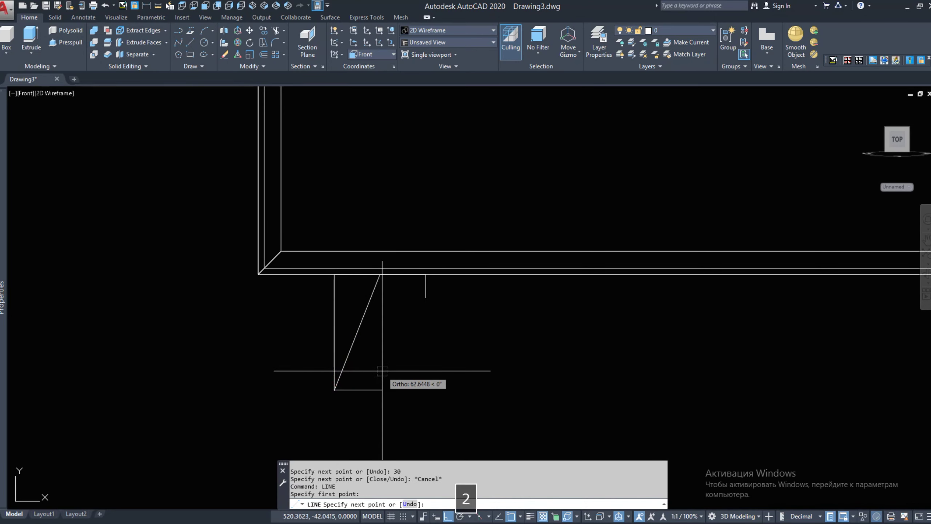
type("25")
key("Return")
left_click(425, 296)
right_click(370, 343)
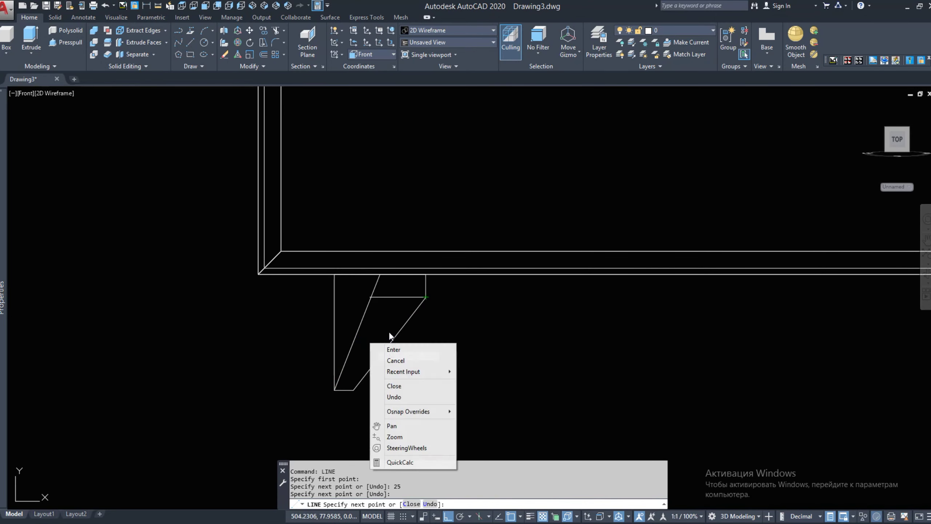
left_click(339, 312)
key("Escape")
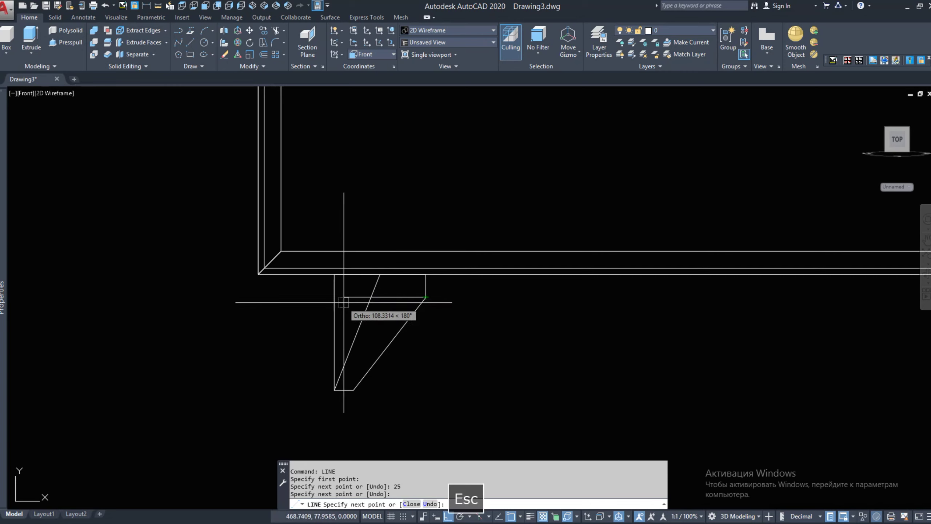
Erase the 150-unit vertical construction line and the short 30-unit vertical line from the leg outline
left_click(334, 301)
type("e")
key("space")
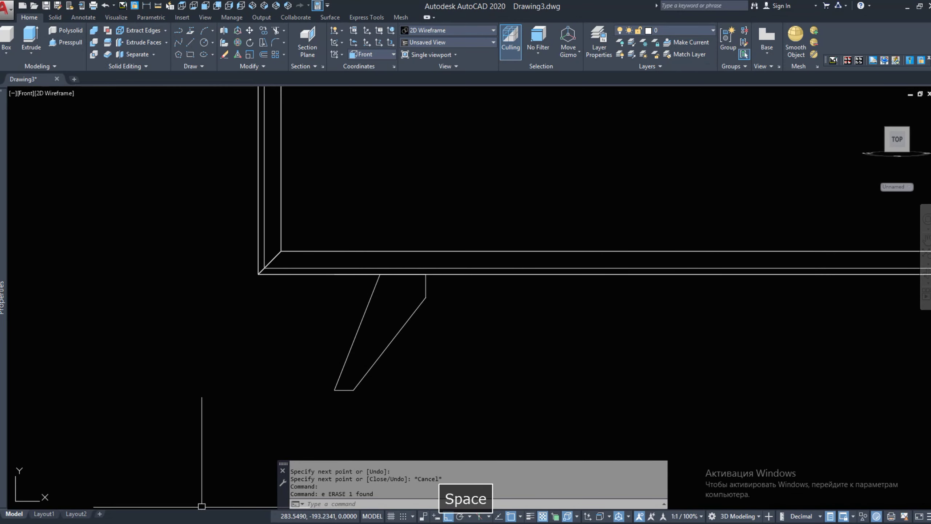
left_click(201, 523)
left_click(201, 523)
left_click(425, 286)
type("e")
key("space")
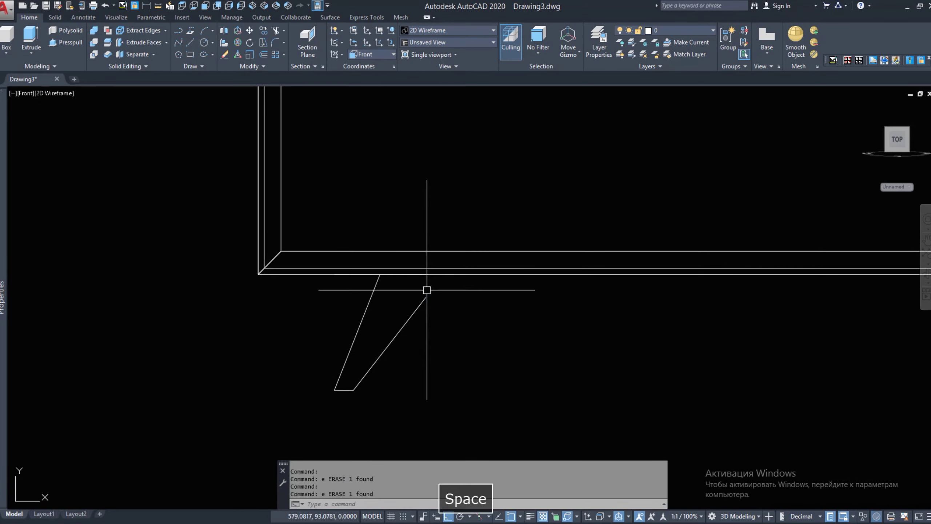
Draw a horizontal boundary line along the frame's bottom edge, running right past the leg's open side
left_click(425, 299)
type("l")
key("space")
left_click(410, 275)
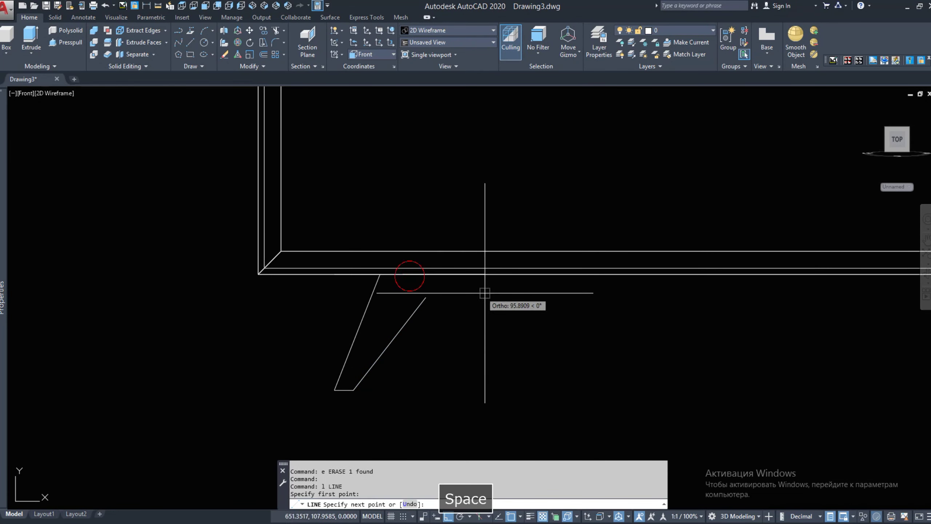
key("Escape")
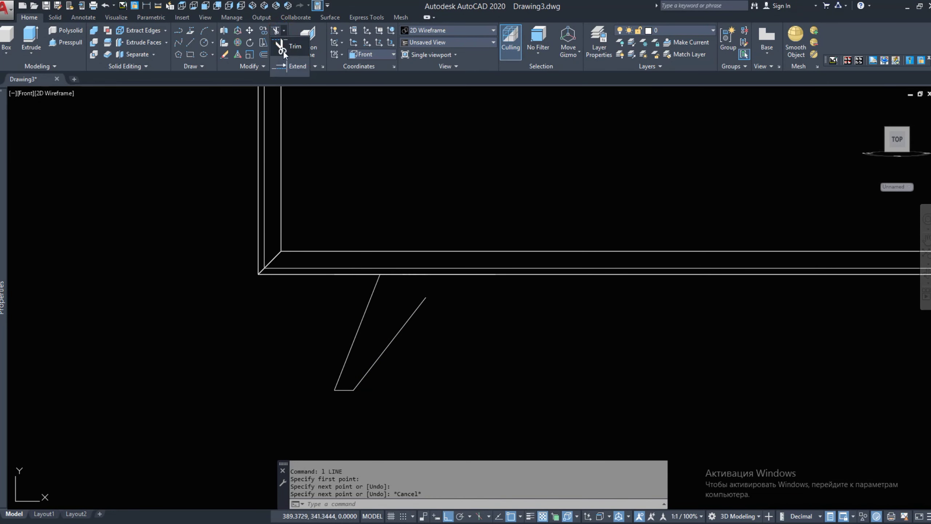
Extend the leg's right slanted line up to the horizontal line at the frame's bottom edge
left_click(293, 66)
left_click(457, 274)
key("space")
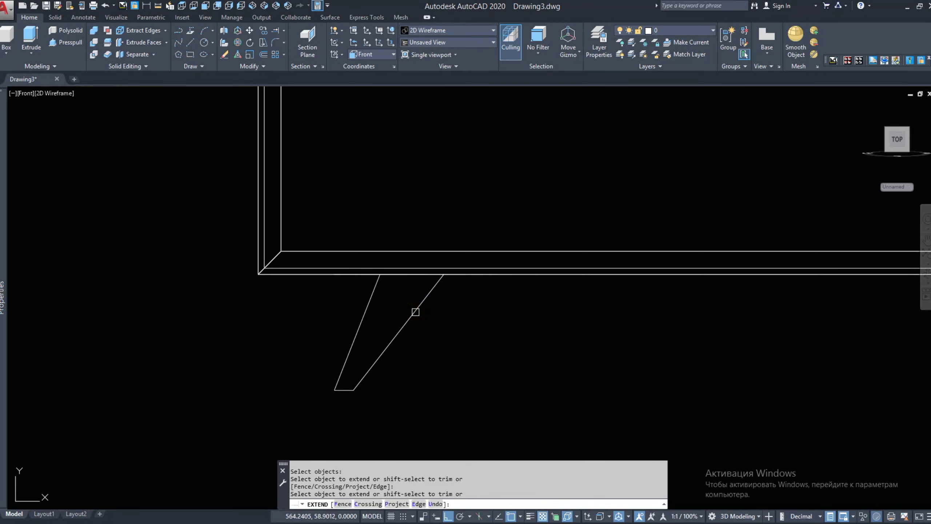
right_click(413, 312)
left_click(439, 319)
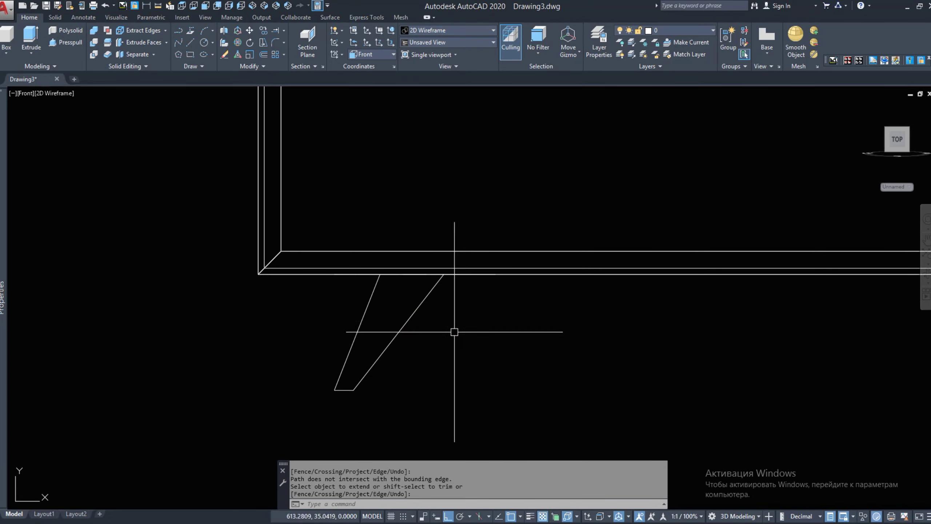
scroll(454, 332, "down", 5)
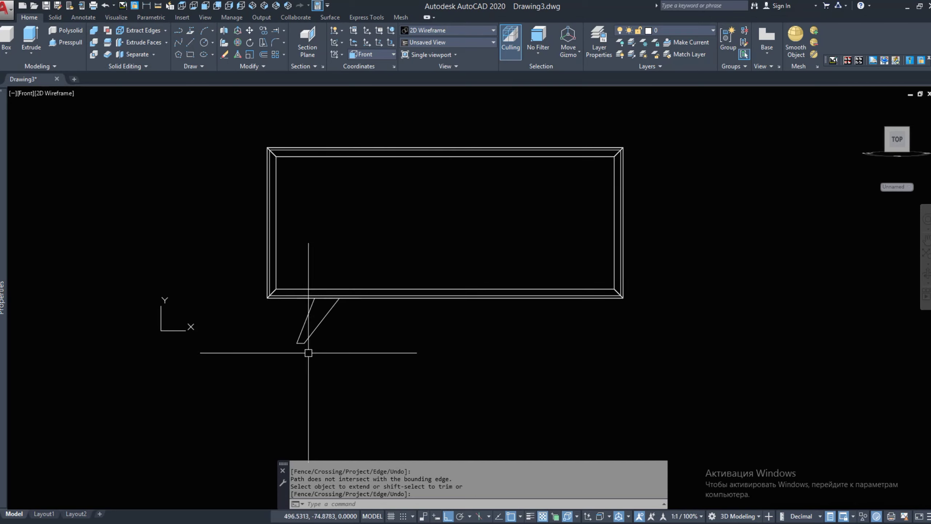
Stretch the leg's short top line along the frame's bottom edge to the right slanted line's upper end
left_click(238, 522)
left_click(238, 523)
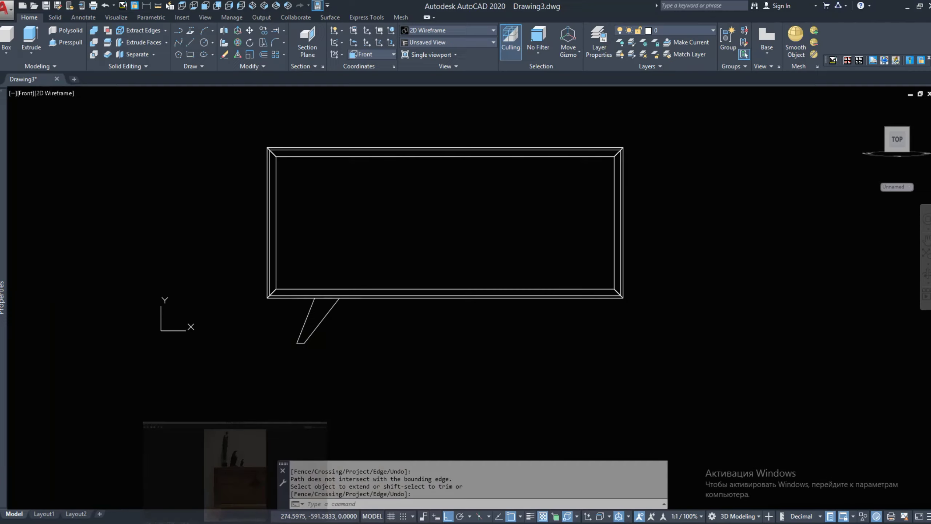
scroll(295, 262, "up", 3)
left_click(298, 248)
key("Escape")
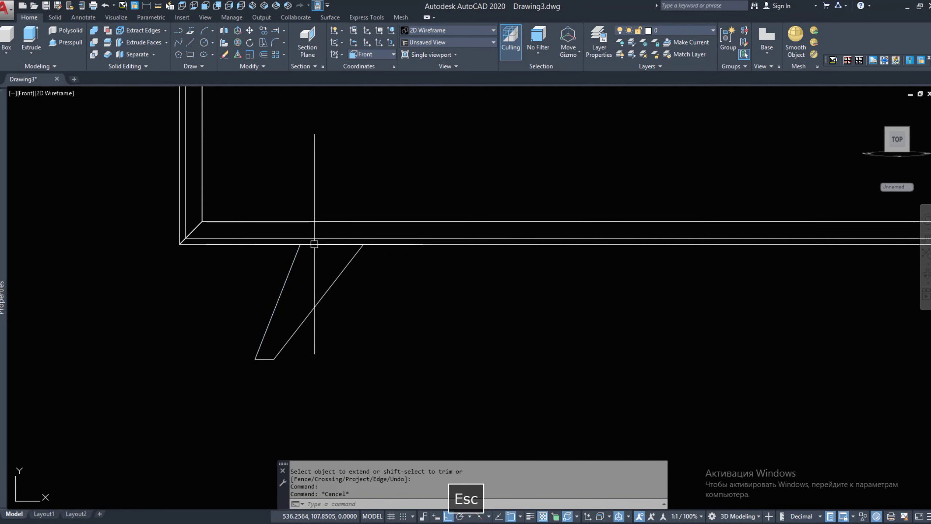
left_click(318, 246)
scroll(345, 245, "up", 4)
left_click(346, 250)
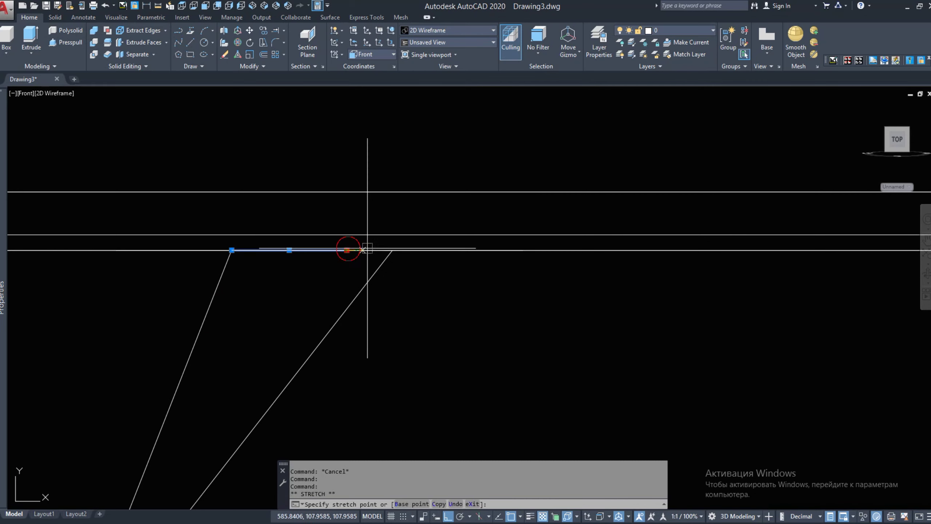
left_click(388, 250)
Move the leg's top line 15 units left along the frame's bottom edge
type("m")
key("space")
key("space")
type("15")
key("Return")
key("Escape")
Stretch the upper ends of both slanted leg lines to the matching ends of the leg's top line
left_click(312, 283)
left_click(314, 278)
left_click(297, 277)
key("Escape")
left_click(403, 292)
left_click(414, 278)
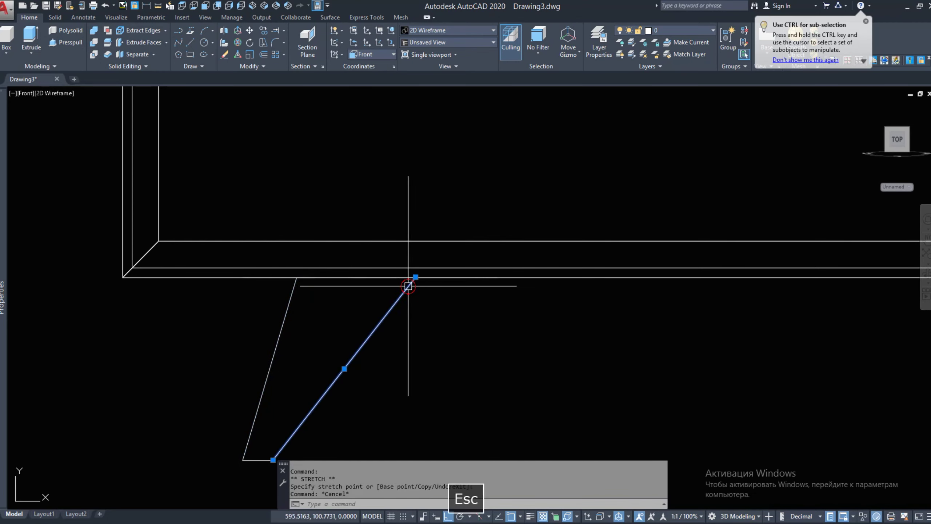
key("Escape")
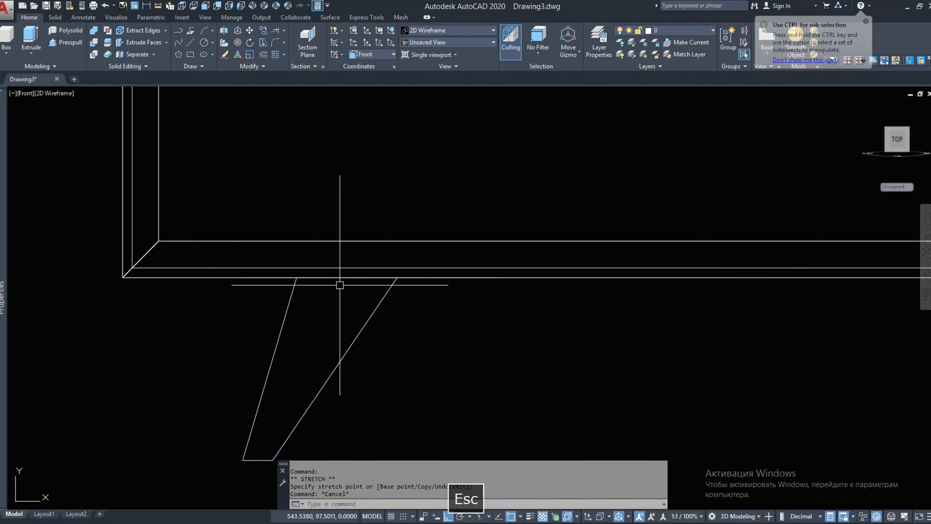
Compare the leg with the reference photo and erase the extra horizontal line overlapping the frame's bottom edge
scroll(338, 285, "down", 4)
key("alt+Tab")
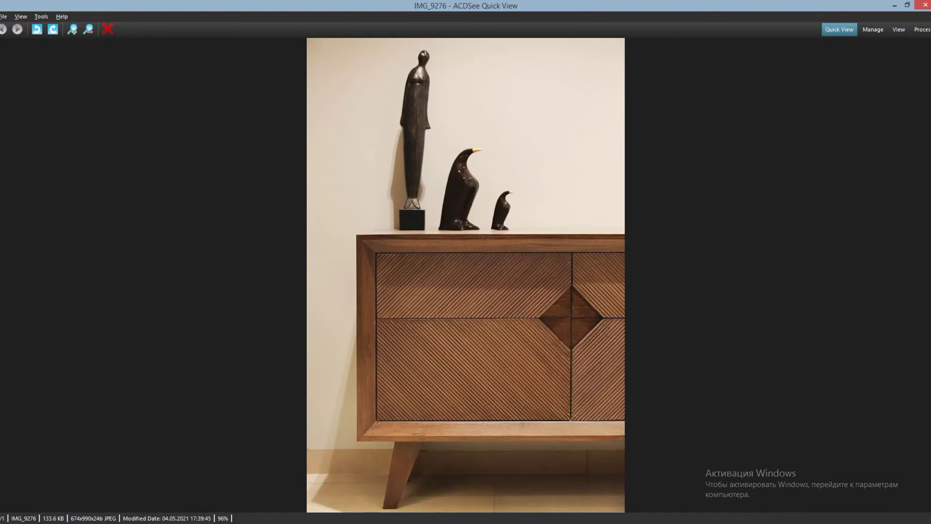
key("alt+Tab")
scroll(350, 278, "up", 3)
left_click(344, 277)
type("e")
key("space")
Shorten the leg's top line at its right end by 5 units and by another 10 units
left_click(357, 277)
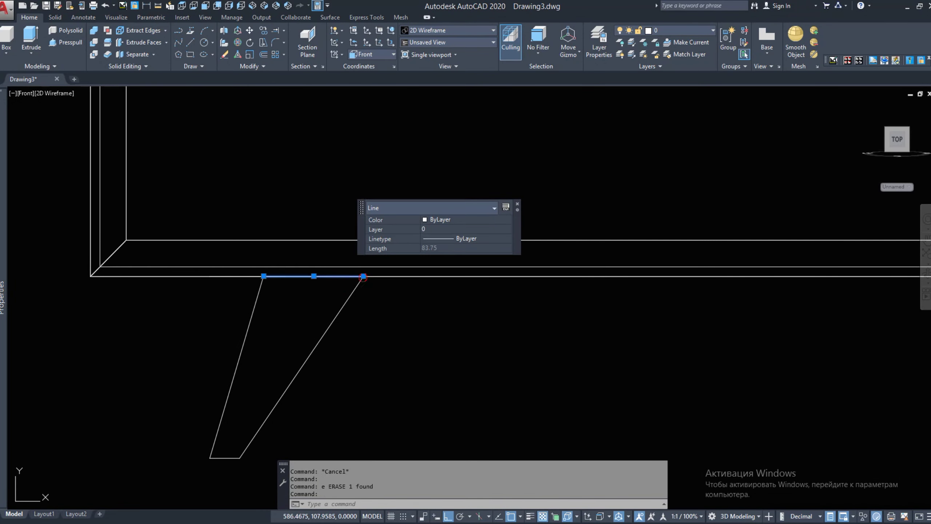
left_click(363, 276)
scroll(330, 289, "up", 4)
type("5")
key("Return")
key("Escape")
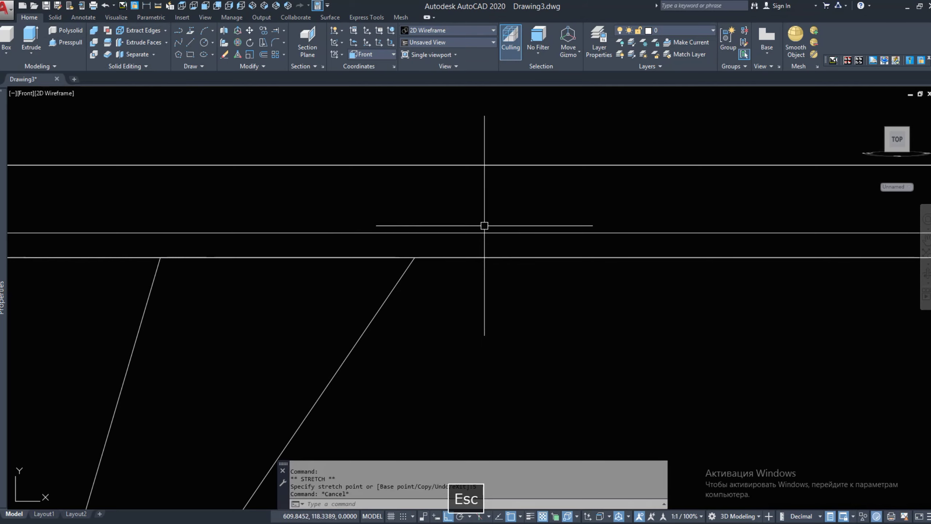
left_click(391, 258)
left_click(400, 257)
type("10")
key("Escape")
Stretch the right slanted line's upper end to the right end of the shortened top line
left_click(409, 263)
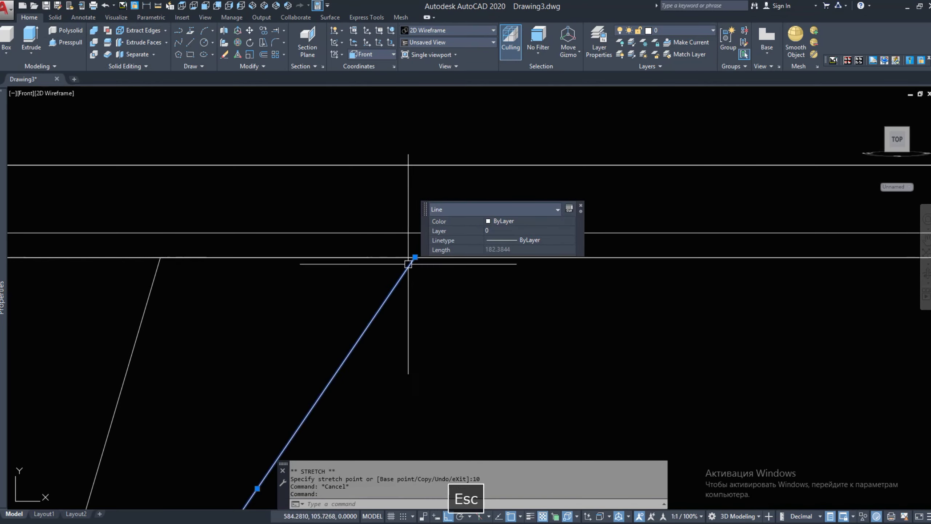
left_click(414, 258)
left_click(370, 257)
scroll(318, 255, "down", 5)
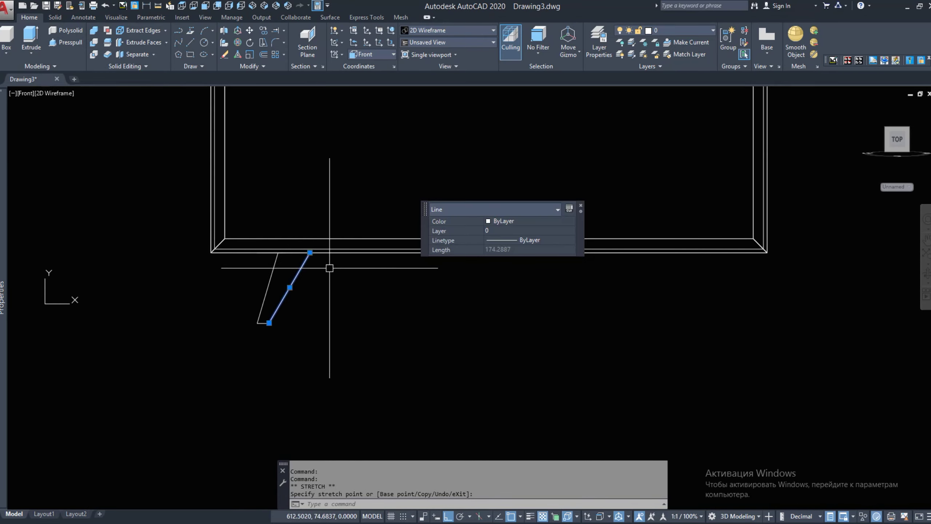
key("Escape")
scroll(272, 261, "up", 4)
scroll(343, 293, "down", 6)
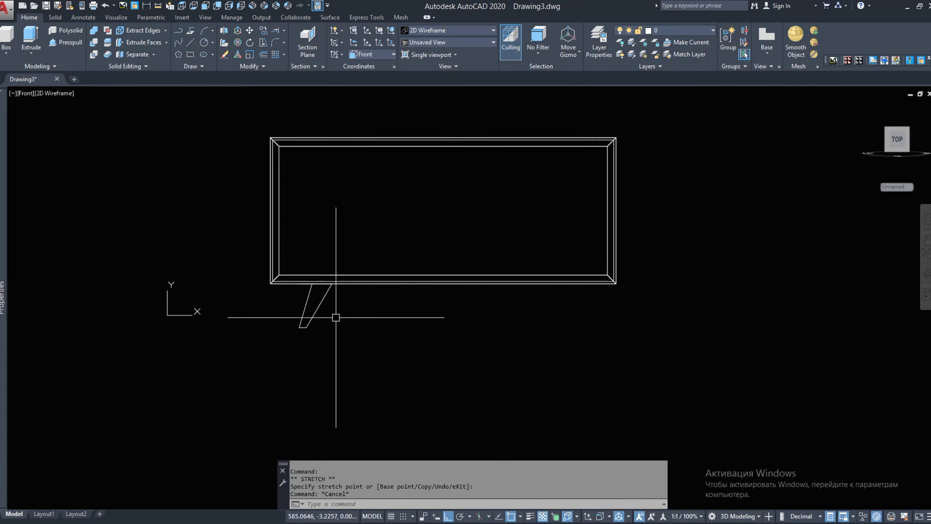
Create a closed polyline boundary from the area inside the leg outline
scroll(333, 307, "up", 3)
type("BO")
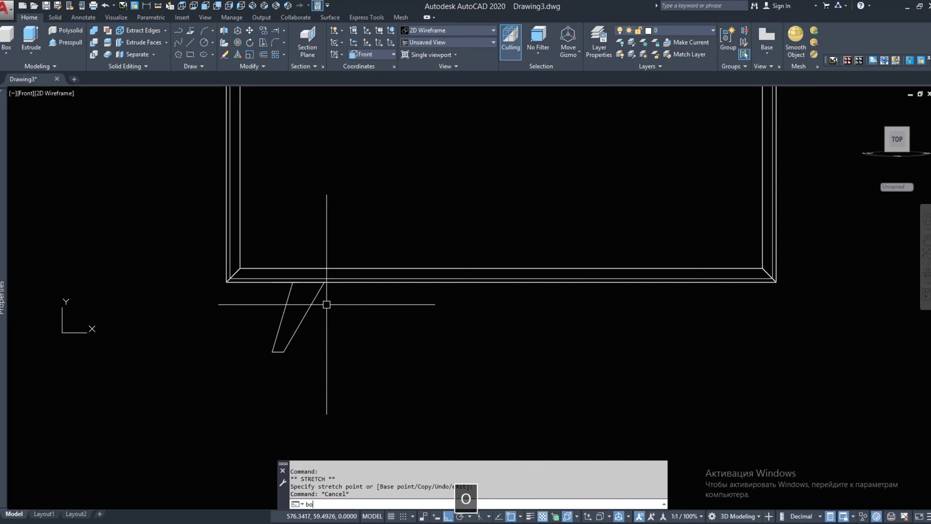
key("Return")
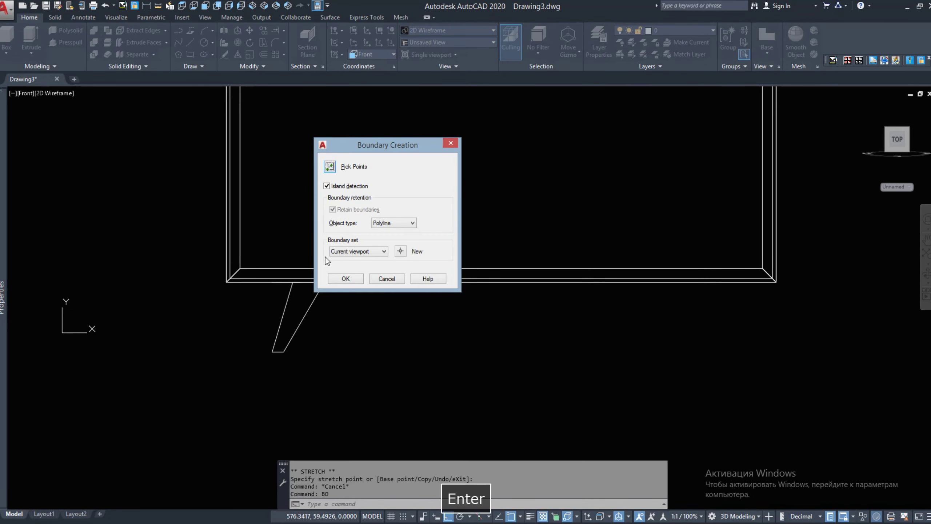
left_click(329, 167)
left_click(296, 310)
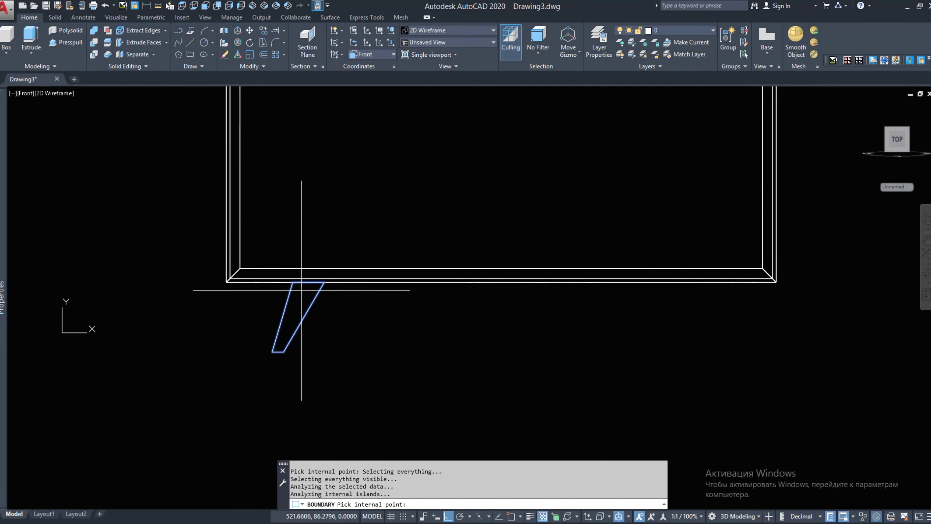
key("Return")
Extrude the closed leg polyline freehand into a solid well deeper than the leg needs
left_click(314, 297)
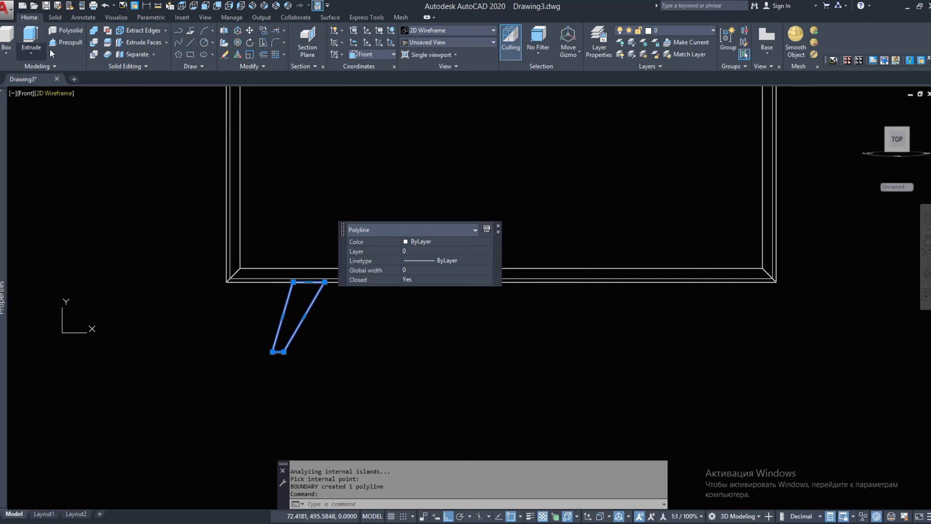
left_click(31, 36)
left_click(119, 211)
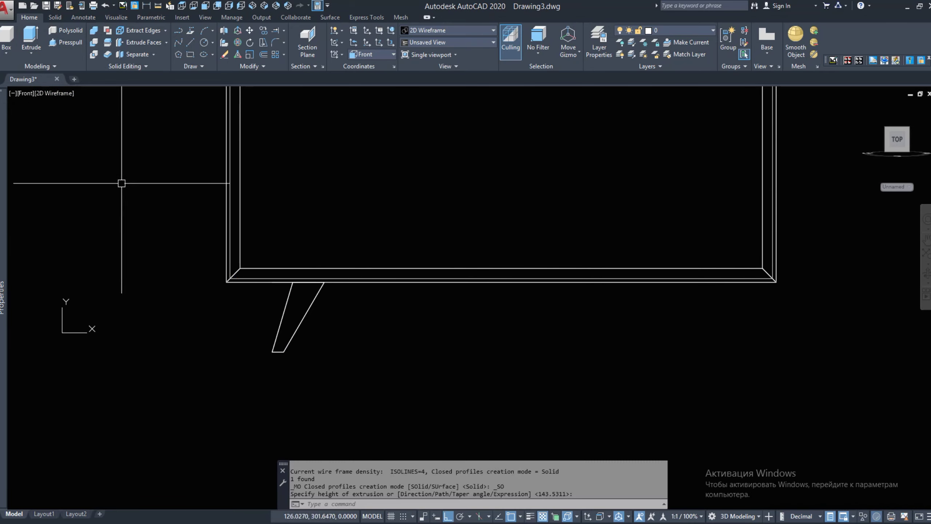
Measure the leg's top width between its two upper corners with a linear dimension
left_click(146, 5)
left_click(292, 281)
left_click(323, 281)
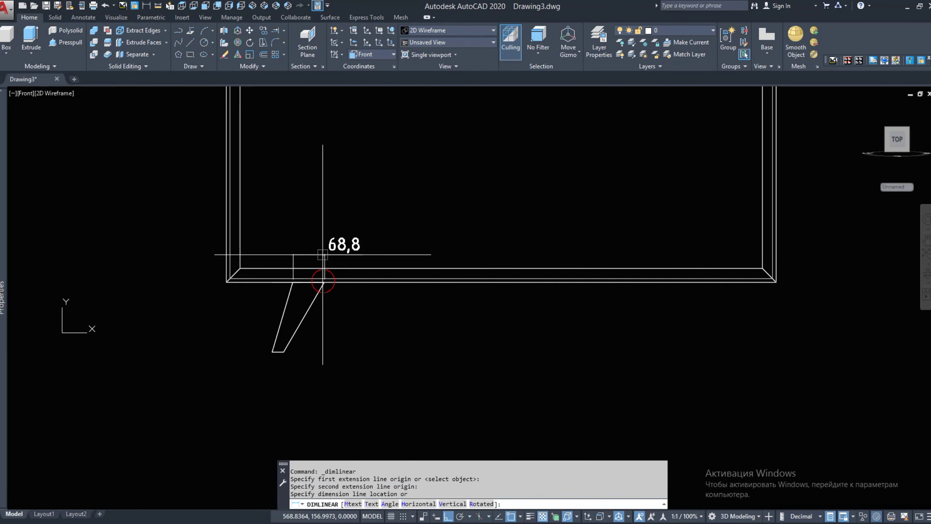
key("Escape")
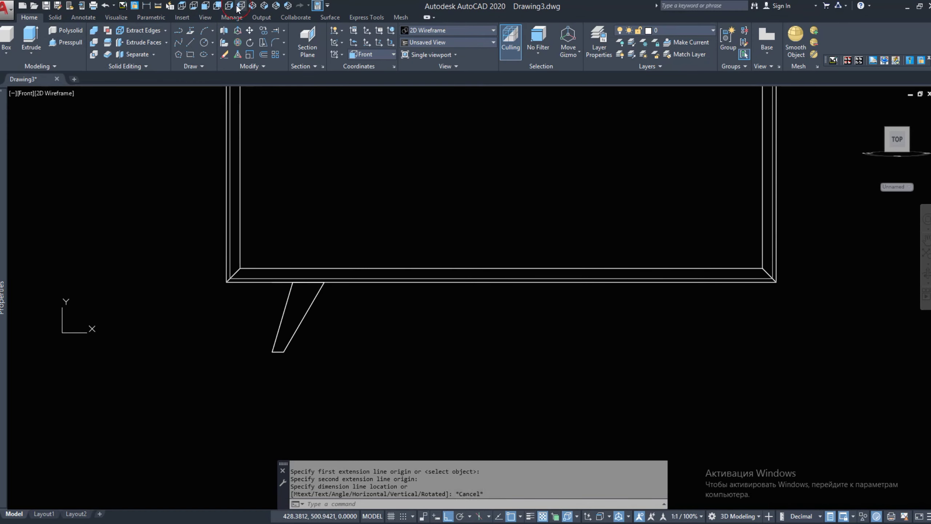
In the left view, draw a 68-unit line along the leg solid's top edge from the frame corner, ending in a short vertical guide
left_click(239, 6)
type("l")
key("space")
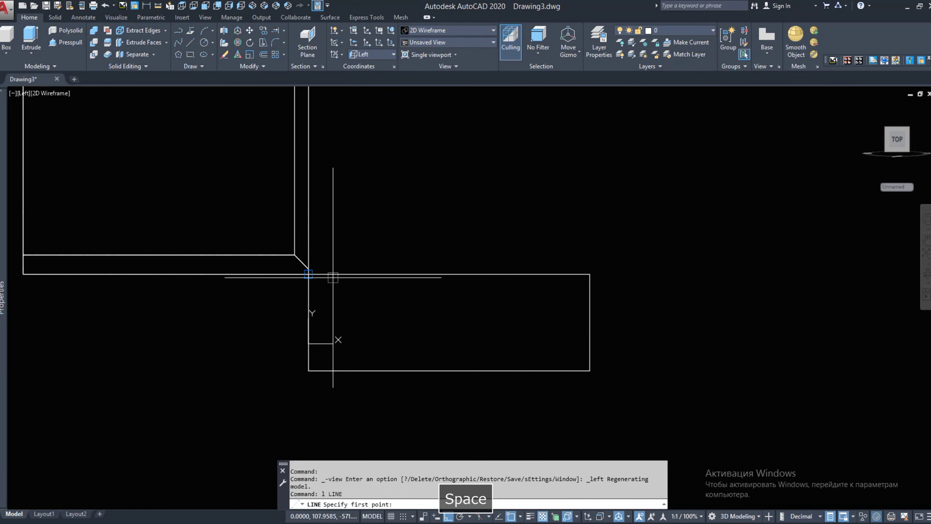
left_click(333, 277)
left_click(386, 236)
key("Escape")
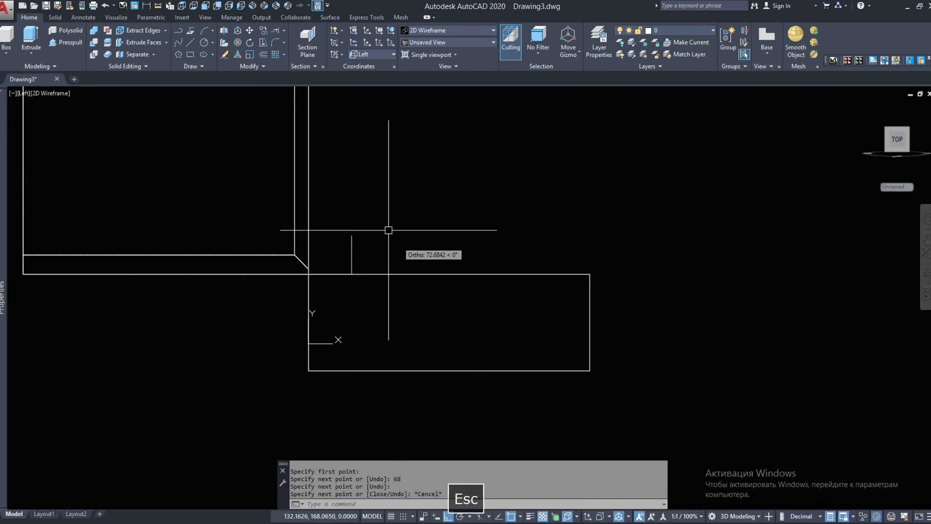
Slice the leg solid vertically at the end of the 68-unit guide, keeping both sides
left_click(107, 42)
left_click(385, 274)
key("Return")
left_click(351, 274)
left_click(362, 320)
right_click(368, 288)
left_click(378, 297)
Erase the excess part of the leg solid beyond the cut together with the short vertical guide
left_click(371, 274)
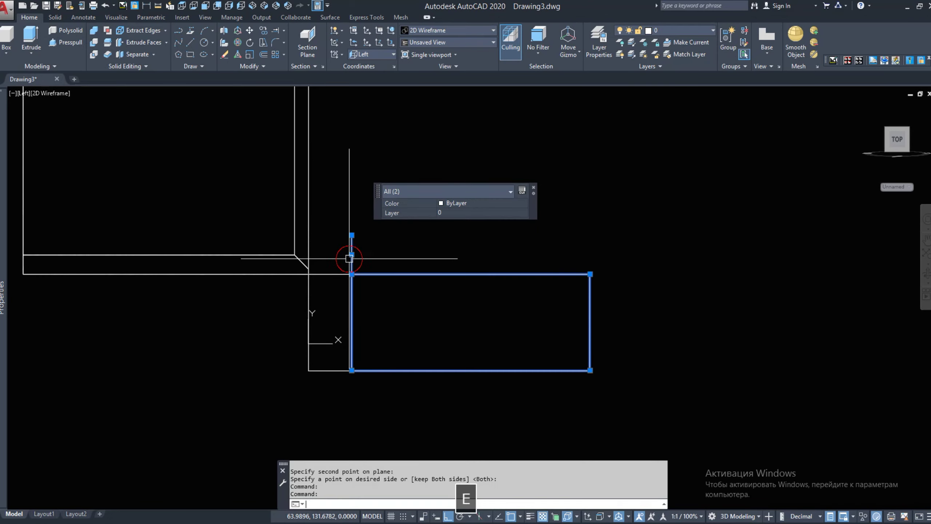
type("E")
key("space")
Draw a 25-unit line inward from the leg's outer lower corner, continuing as a vertical guide below the foot
middle_click_drag(364, 350, 380, 329)
type("l")
key("space")
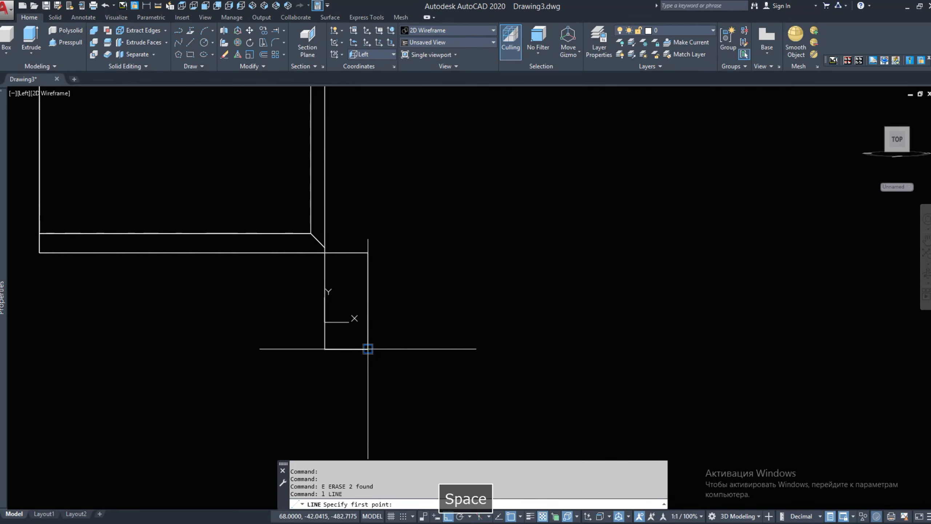
left_click(158, 522)
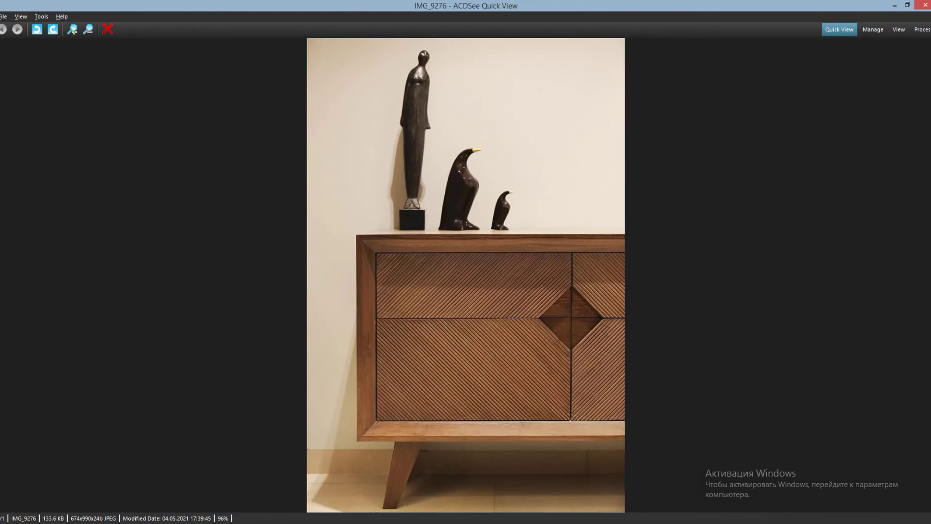
left_click(157, 522)
left_click(368, 348)
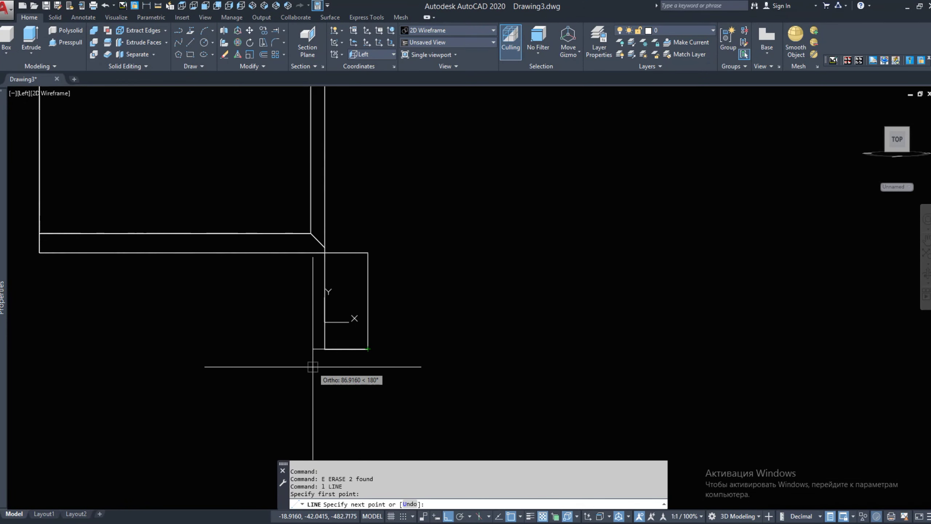
type("25")
key("Return")
left_click(339, 399)
key("Escape")
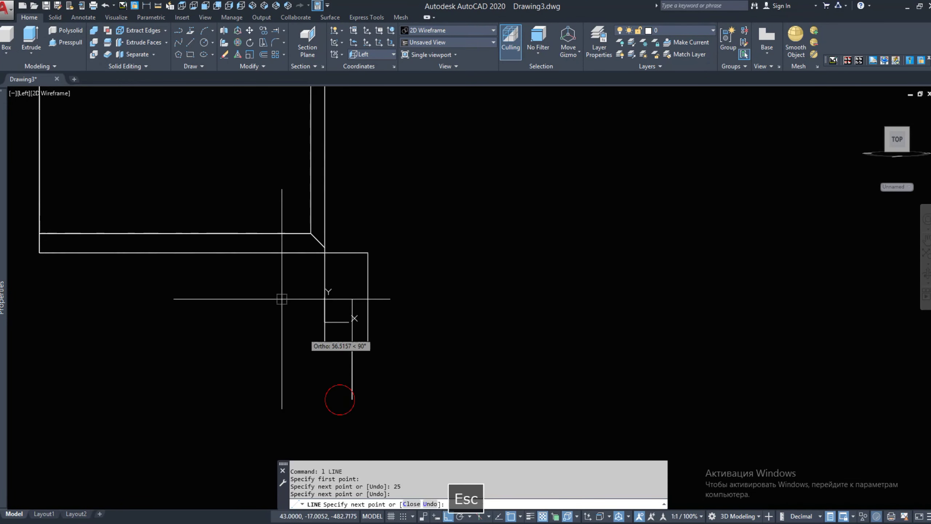
left_click(107, 42)
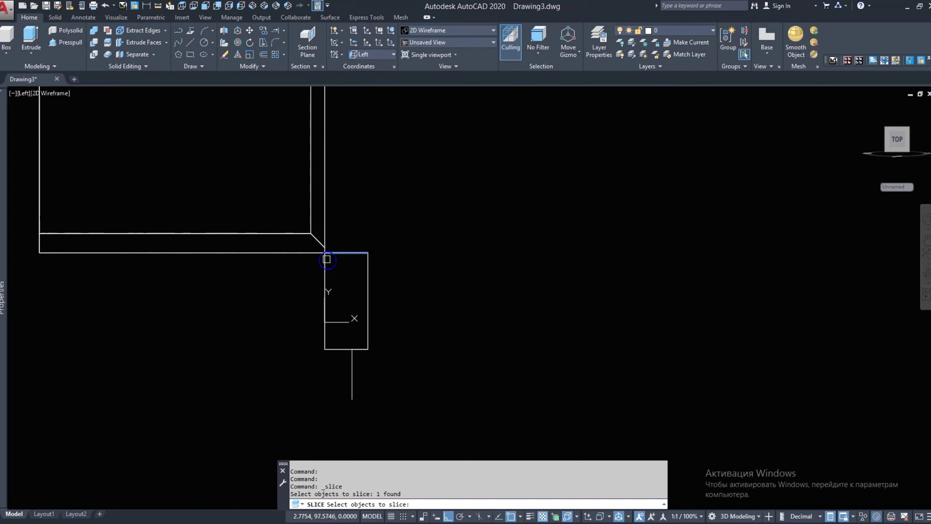
key("Escape")
left_click(322, 260)
right_click(319, 251)
left_click(330, 257)
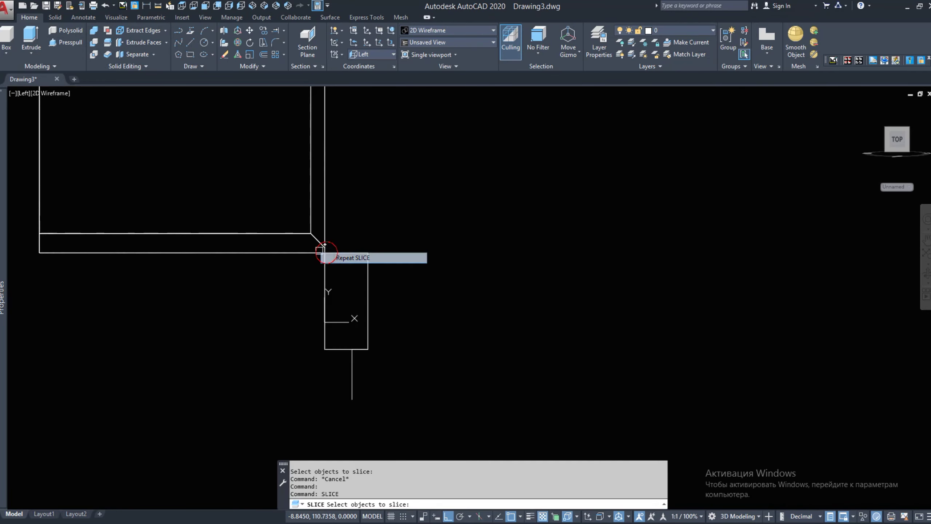
key("Escape")
Try to slice the leg from the frame's lower corner to the foot guide keeping the inner piece, and undo the slice
left_click(107, 43)
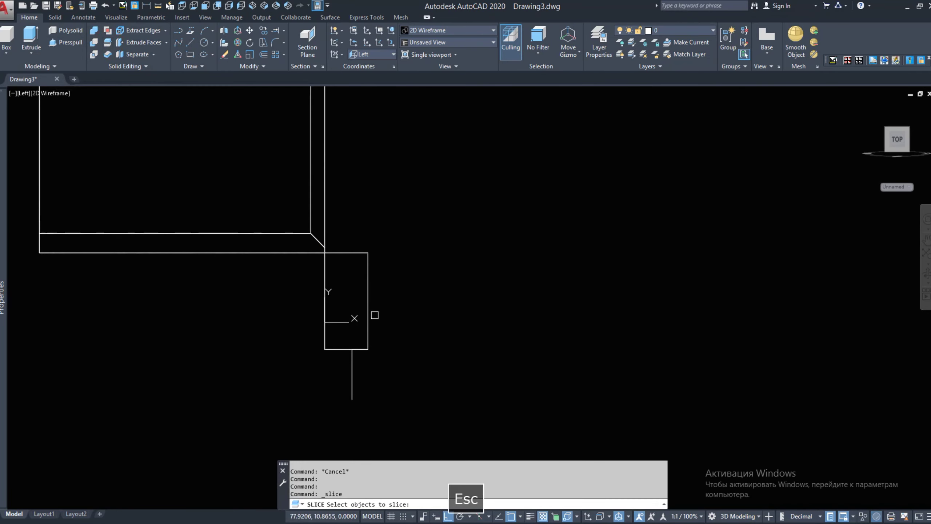
key("Return")
left_click(324, 252)
left_click(352, 349)
left_click(328, 345)
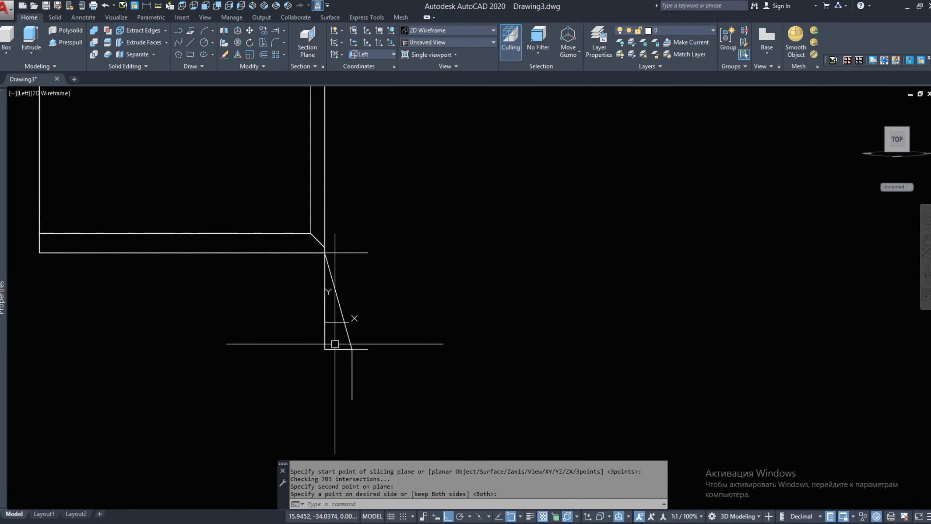
key("ctrl+z")
Slice the leg solid diagonally from the 25-unit foot point to the frame's lower corner, keeping both sides
left_click(107, 43)
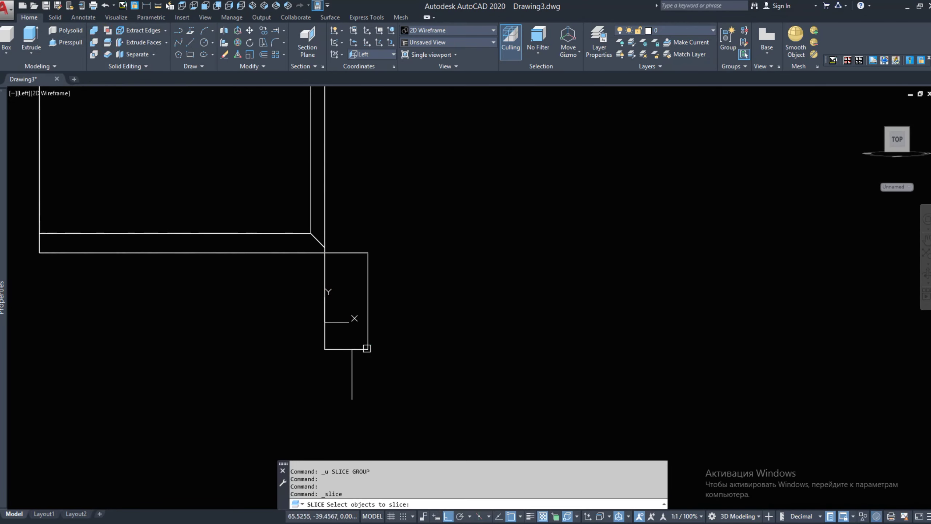
key("Escape")
right_click(362, 334)
left_click(383, 343)
left_click(376, 332)
left_click(361, 348)
right_click(358, 345)
left_click(352, 349)
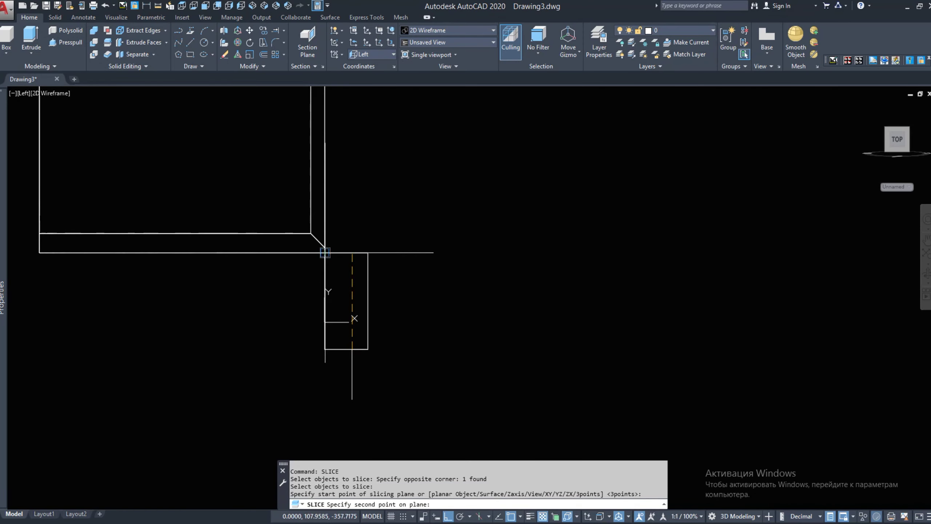
left_click(324, 252)
right_click(324, 253)
left_click(348, 261)
Erase the triangular offcut beside the tapered leg and the construction lines around it
left_click(327, 285)
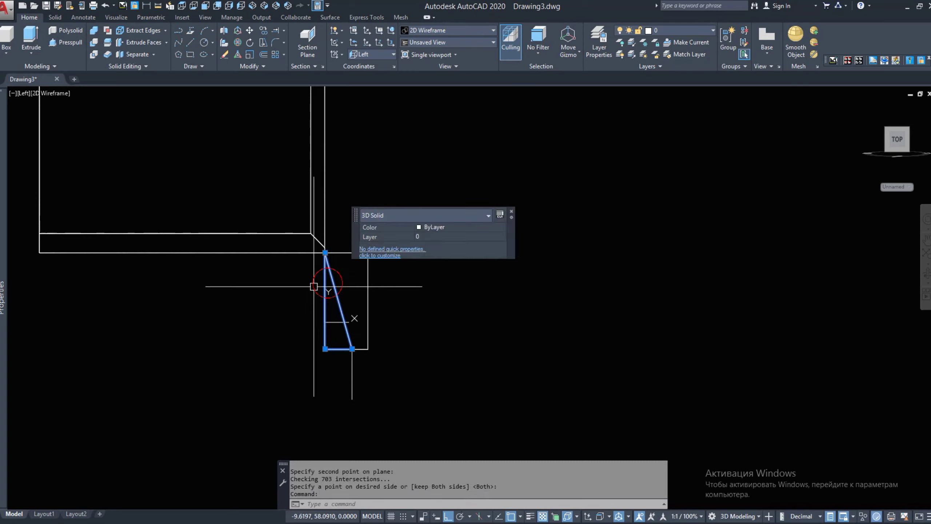
type("e")
key("space")
left_click(278, 215)
left_click(364, 398)
type("e")
key("space")
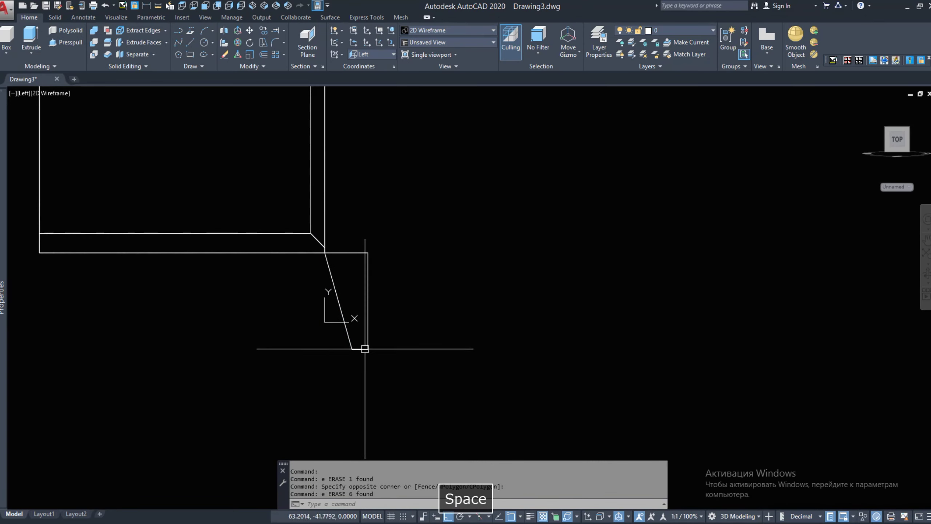
Erase the leftover guide lines lying on the tapered leg's foot and top edges
left_click(361, 349)
type("e")
key("space")
left_click(272, 202)
left_click(416, 276)
type("e")
key("space")
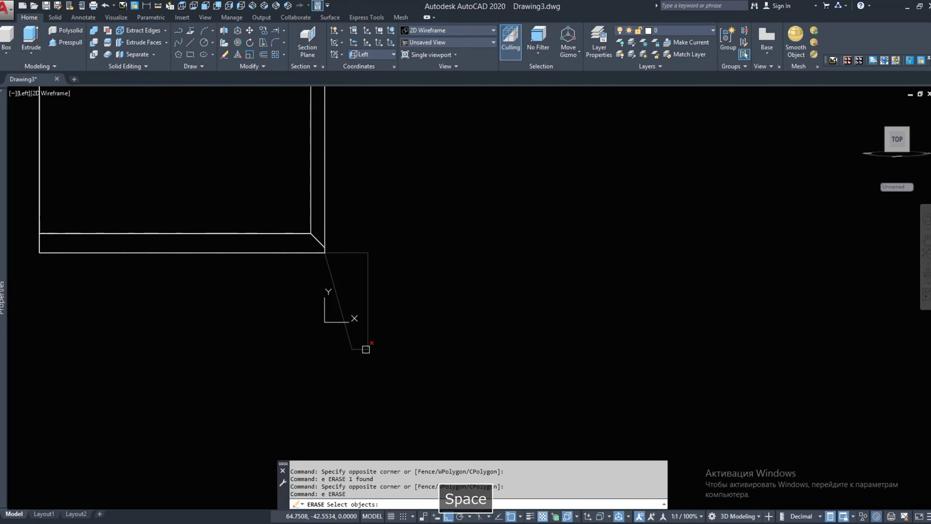
key("Escape")
Move the tapered leg 68 units towards the cabinet's back so it sits under the frame
left_click(366, 349)
type("m")
key("space")
left_click(479, 361)
type("6")
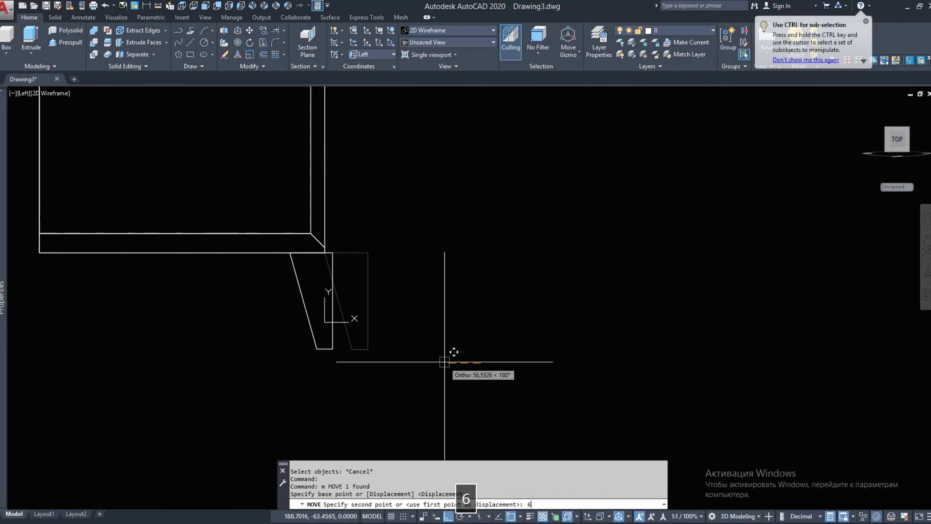
type("8")
key("Return")
Shift the tapered leg a further 30 units inward from the frame's front edge
left_click(324, 263)
type("m")
key("space")
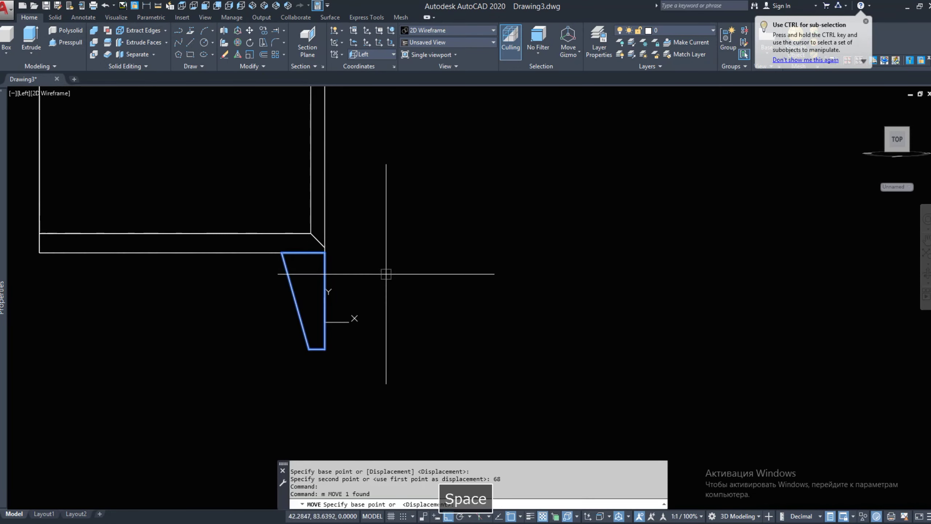
left_click(467, 273)
key("Return")
scroll(378, 234, "down", 4)
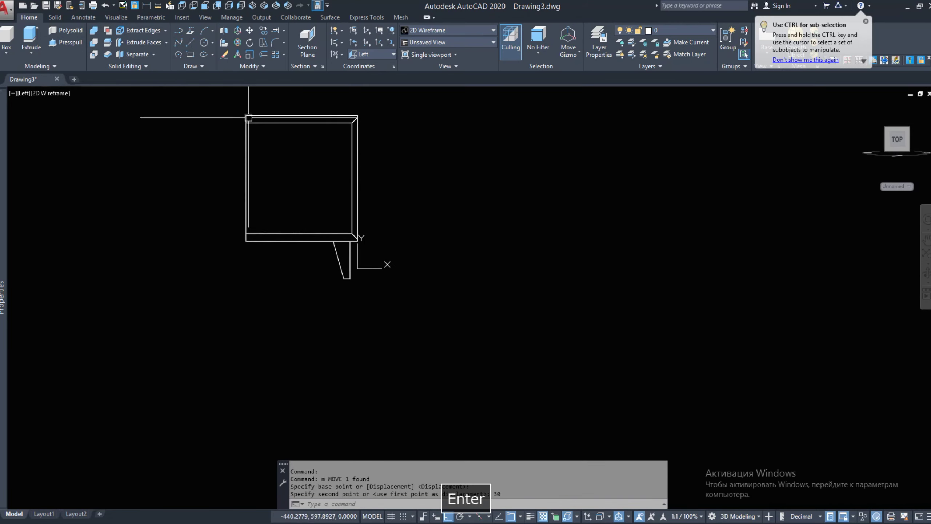
Mirror the leg about the midpoint of the frame's bottom edge in the side view, keeping the original
left_click(275, 78)
left_click(339, 261)
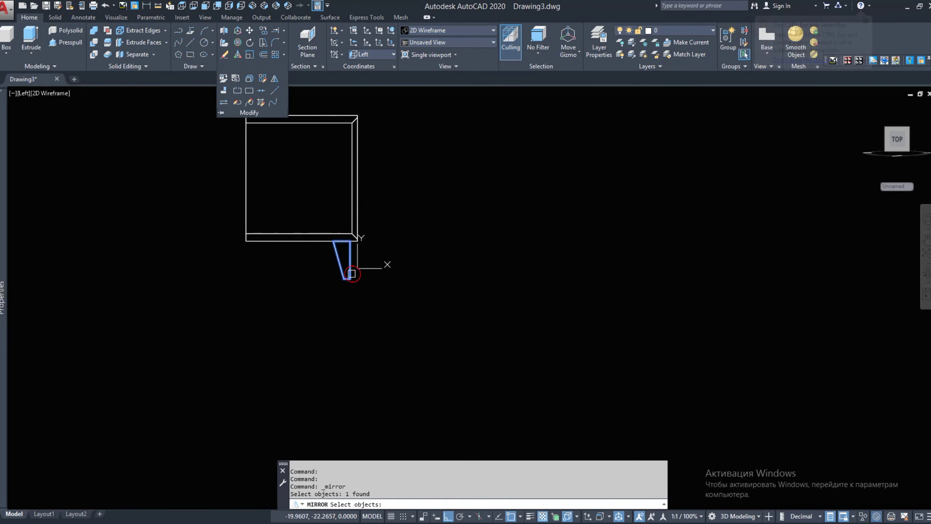
key("Return")
left_click(301, 242)
left_click(301, 268)
right_click(303, 271)
left_click(315, 275)
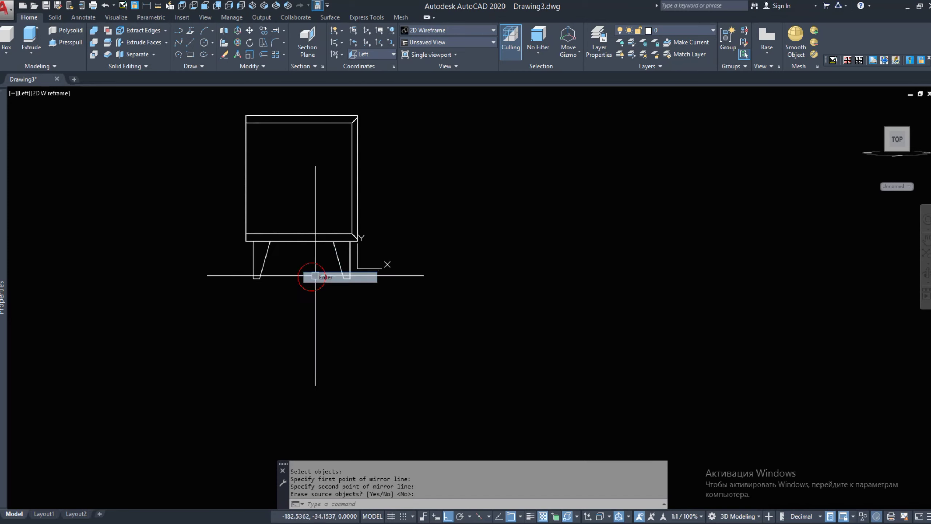
Set the colour of both legs to blue
left_click(339, 267)
left_click(260, 263)
left_click(376, 210)
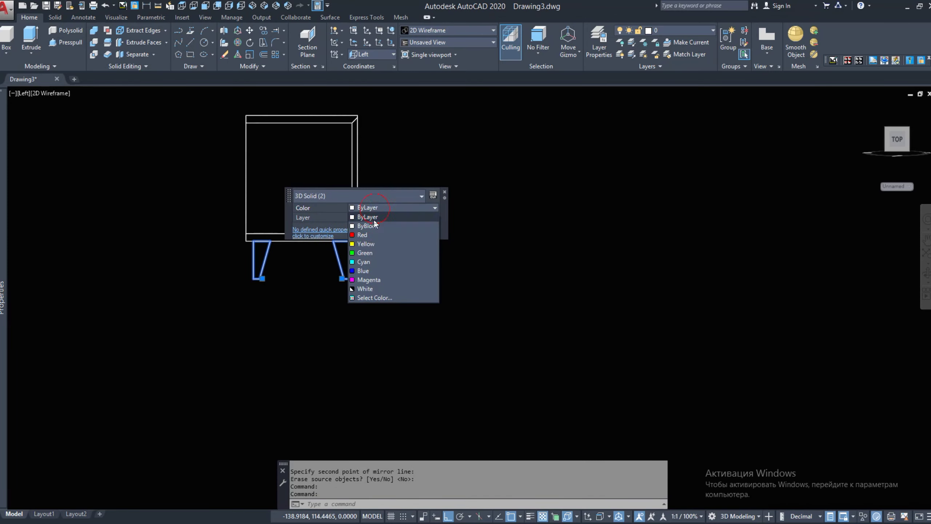
left_click(365, 271)
key("Escape")
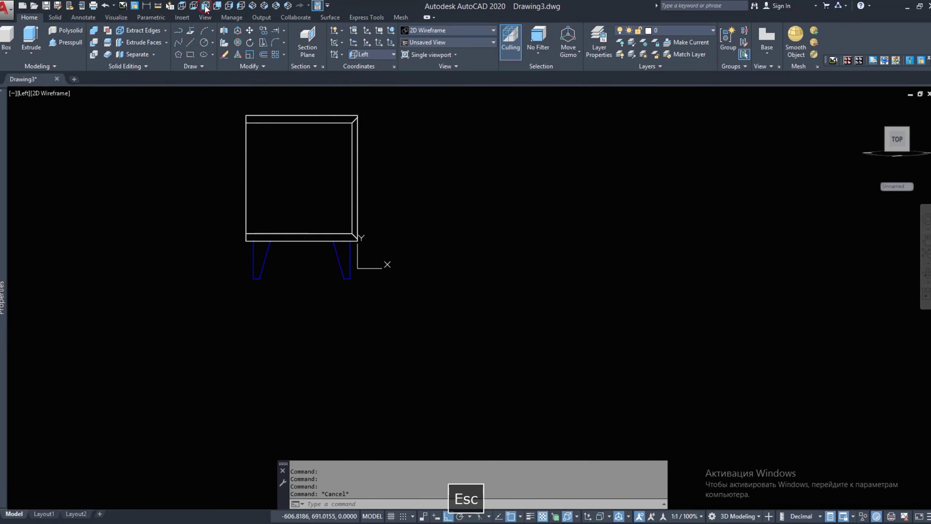
In the front view, set the colour of the frame's two vertical side panels to yellow
left_click(206, 6)
left_click(169, 197)
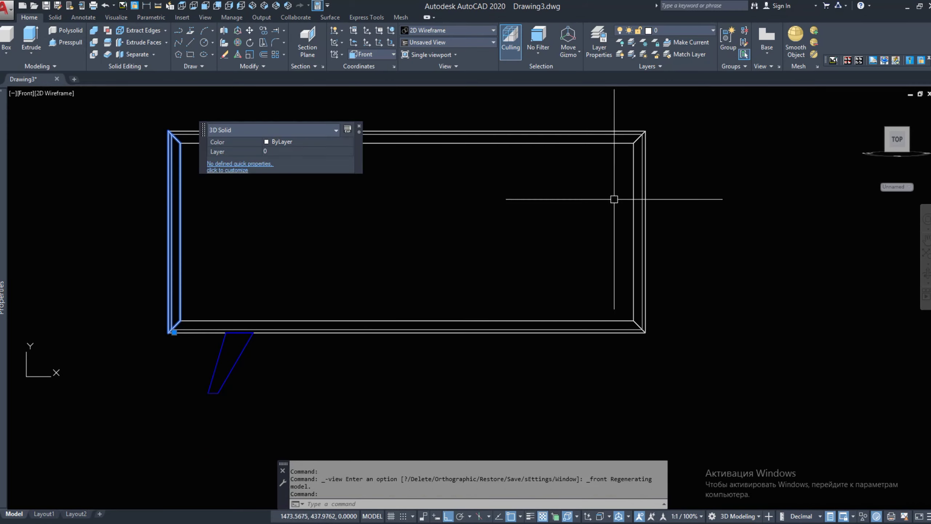
left_click(633, 205)
left_click(735, 149)
left_click(737, 183)
key("Escape")
Set the colour of the frame's top and bottom panels to red
left_click(589, 135)
left_click(560, 318)
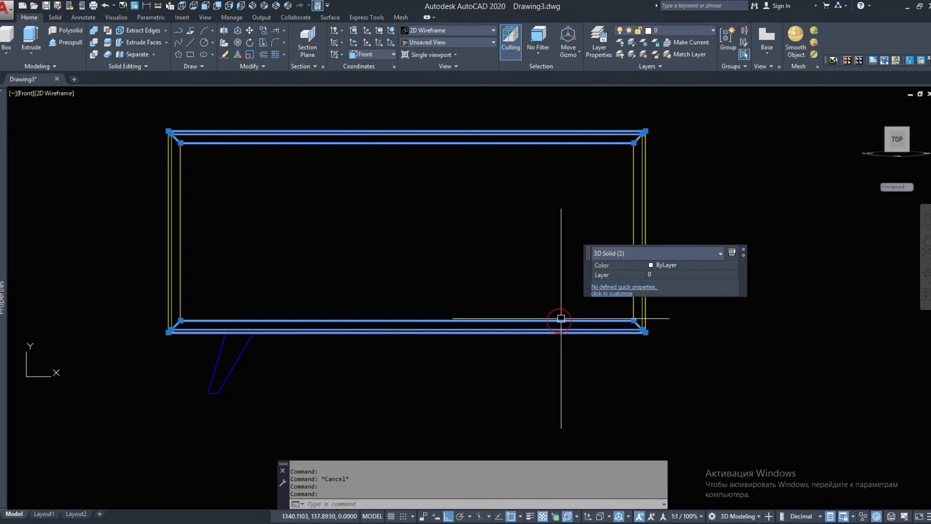
left_click(658, 267)
left_click(660, 284)
key("Escape")
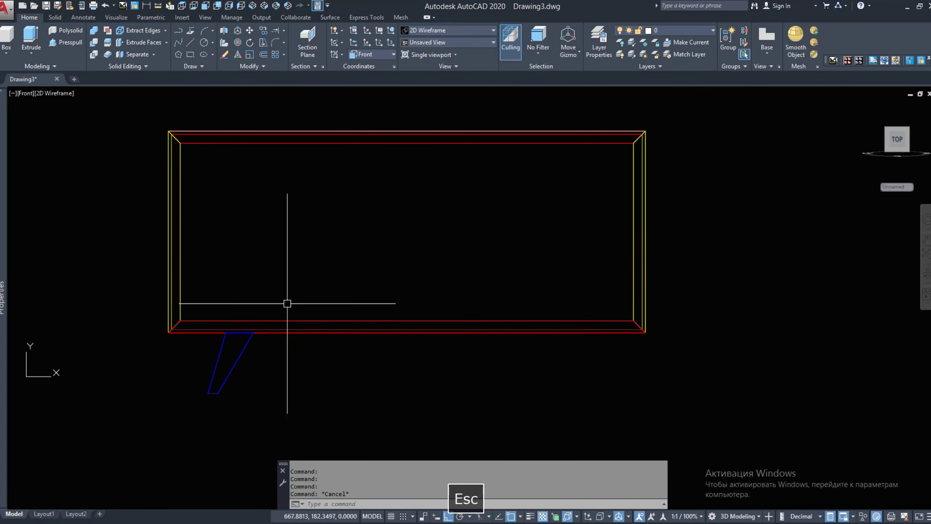
Mirror the pair of legs about the frame's vertical centre line to the cabinet's other end, keeping the originals
left_click(263, 67)
left_click(275, 79)
left_click(273, 317)
left_click(221, 329)
key("Return")
left_click(412, 314)
left_click(417, 371)
right_click(420, 372)
left_click(444, 378)
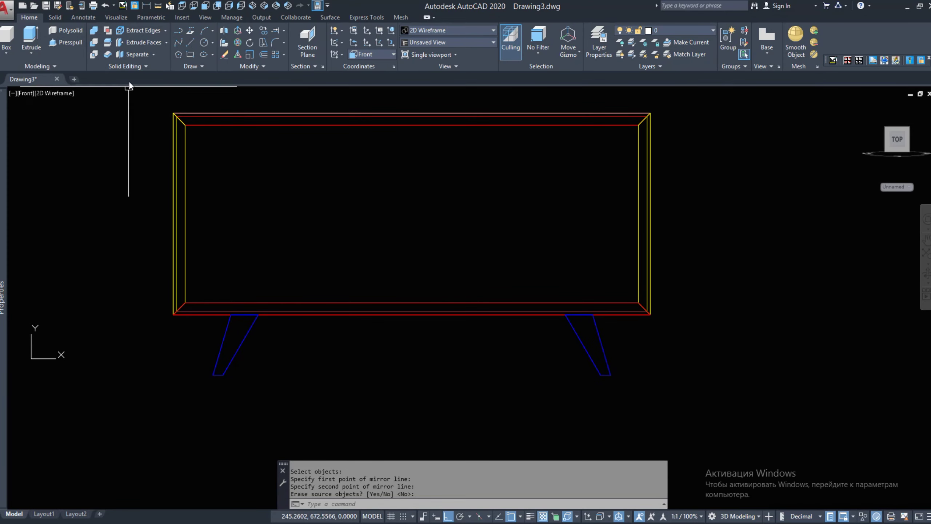
Draw a rectangle between opposite inner corners of the frame opening in the front view
left_click(189, 53)
left_click(186, 126)
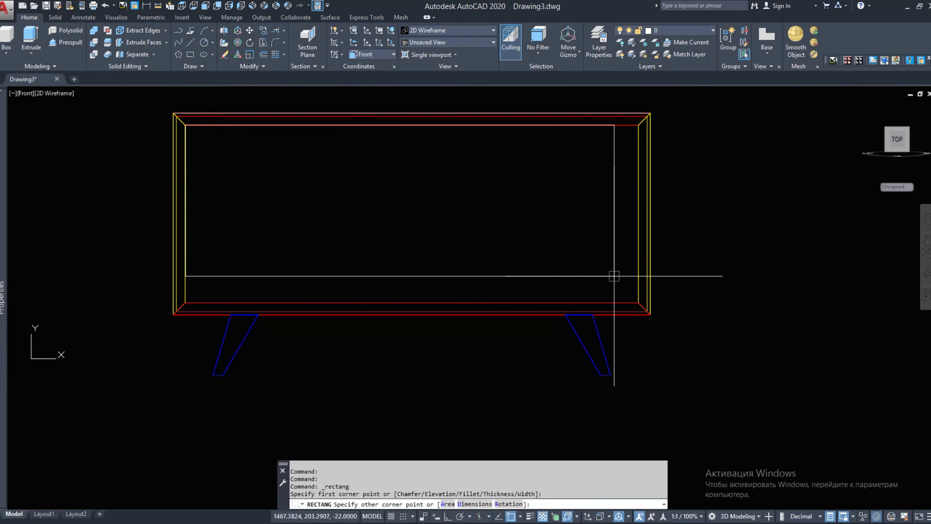
left_click(638, 303)
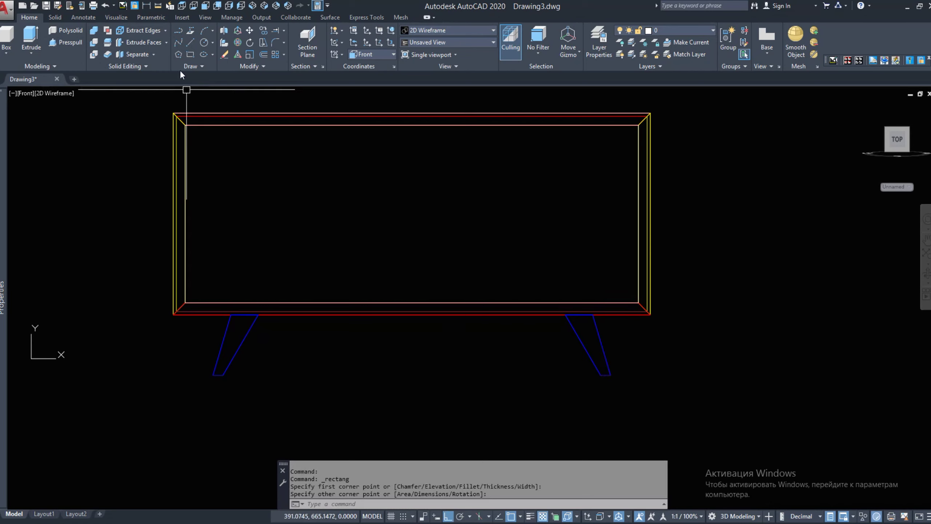
Offset the opening rectangle 9 units outward and erase the original rectangle
left_click(266, 55)
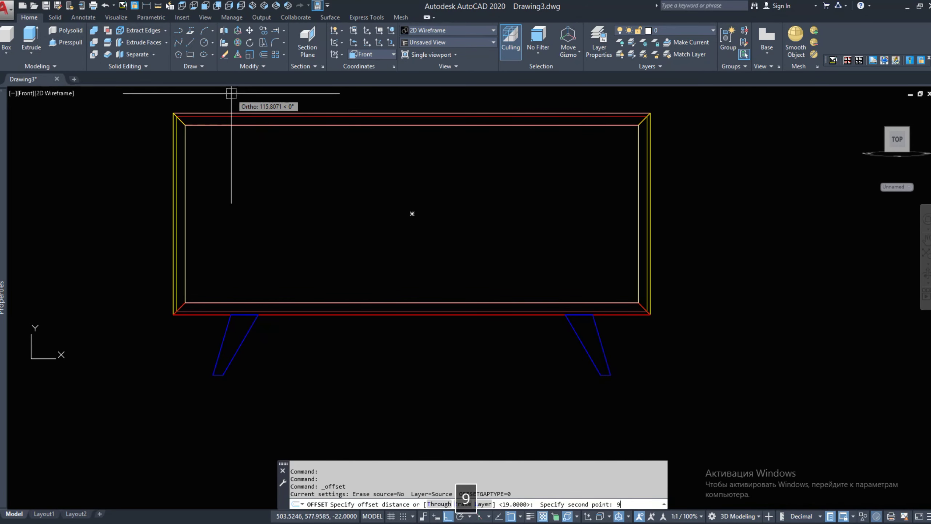
key("Return")
left_click(234, 126)
left_click(235, 97)
right_click(226, 126)
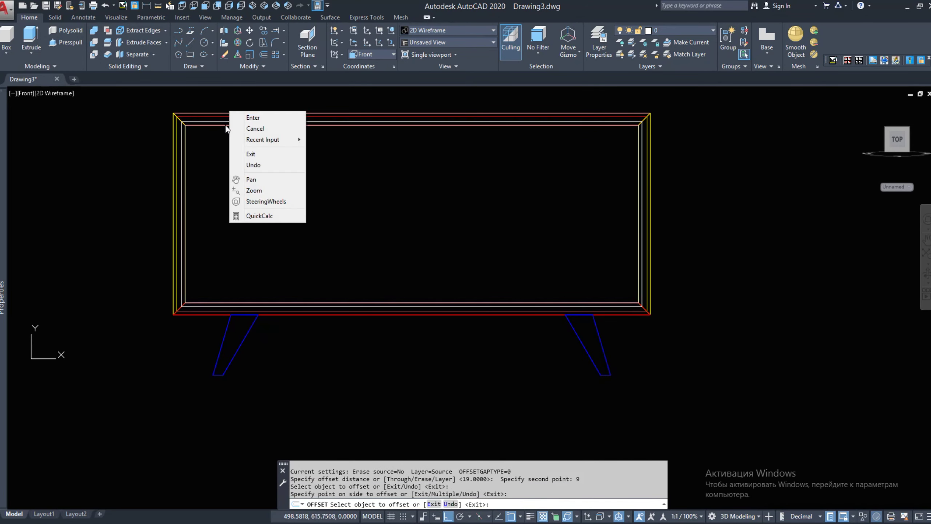
left_click(253, 118)
left_click(235, 125)
type("e")
key("space")
Extrude the offset rectangle 8 units into a solid back panel
left_click(238, 120)
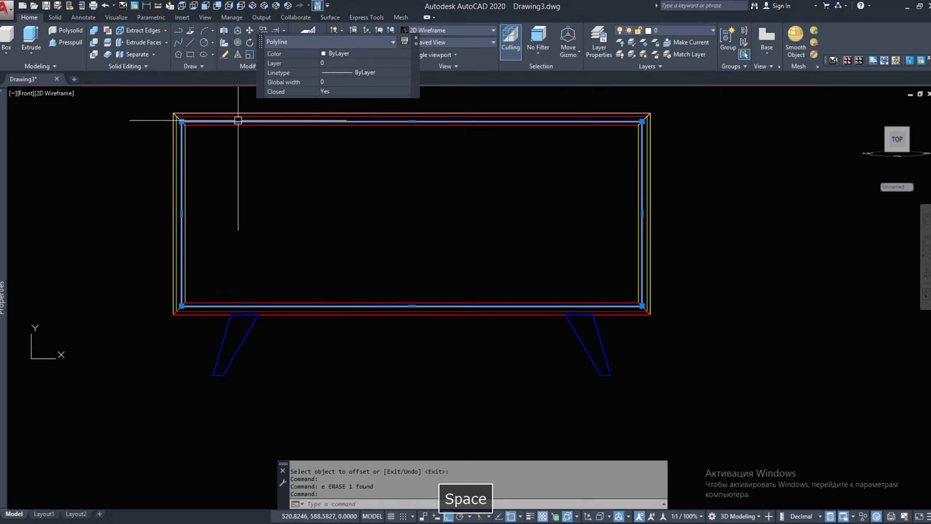
left_click(35, 35)
type("8")
key("Return")
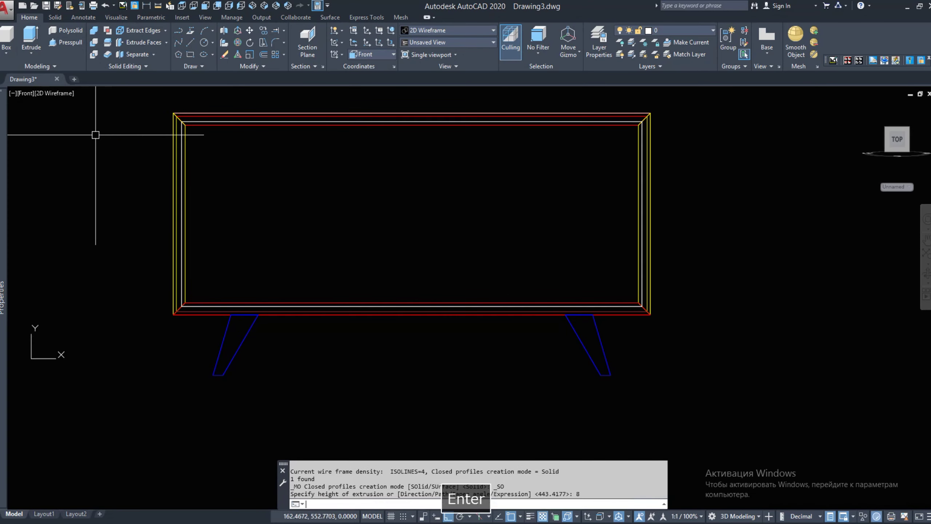
In the top view, measure the distance from the new panel to the cabinet's back edge
left_click(185, 8)
scroll(293, 167, "down", 4)
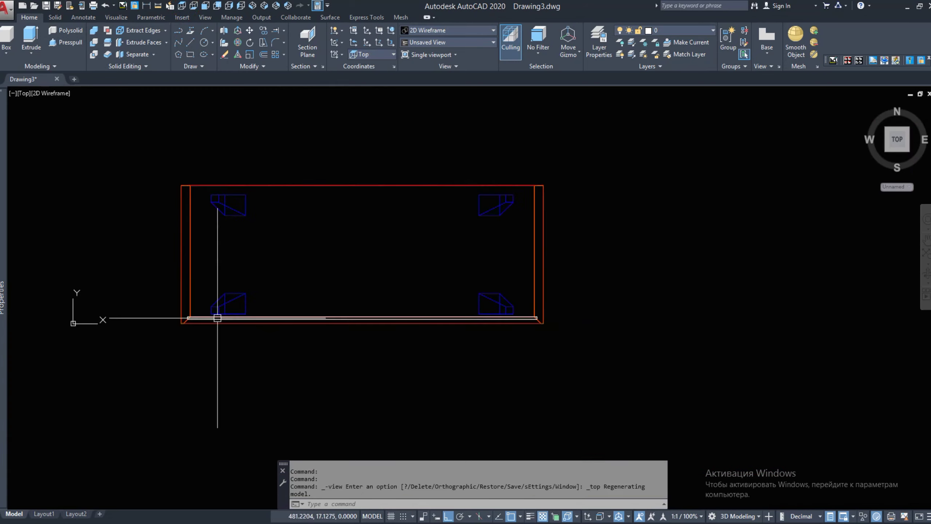
scroll(179, 266, "up", 2)
left_click(147, 6)
left_click(208, 319)
left_click(198, 111)
key("Escape")
Move the thin panel 428 units towards the back of the cabinet
left_click(199, 321)
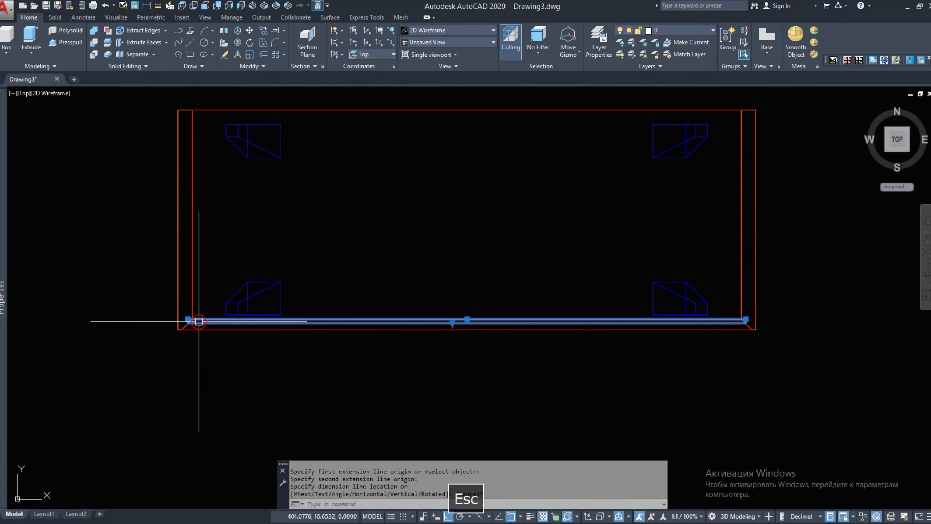
type("m")
key("space")
left_click(124, 238)
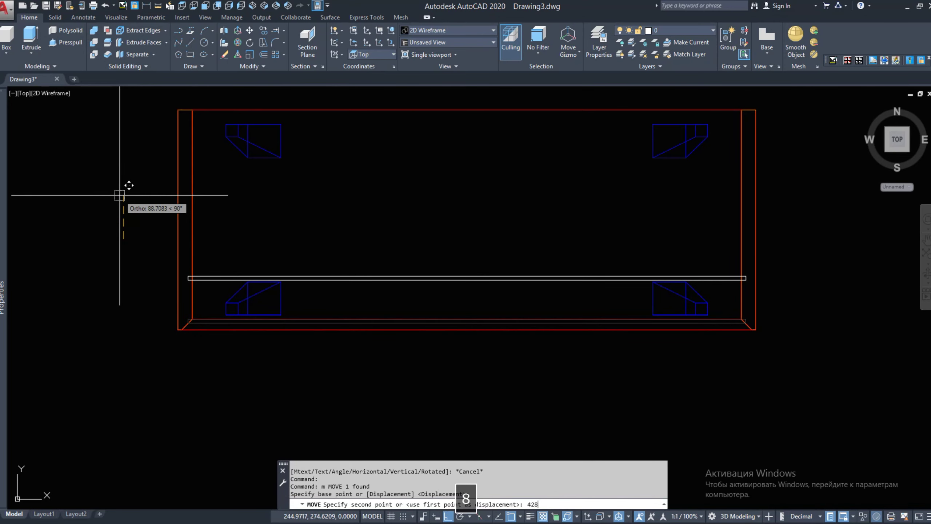
type("428")
key("Return")
Check the door layout in the reference photo and draw a front-view rectangle over the frame's inner opening
left_click(205, 6)
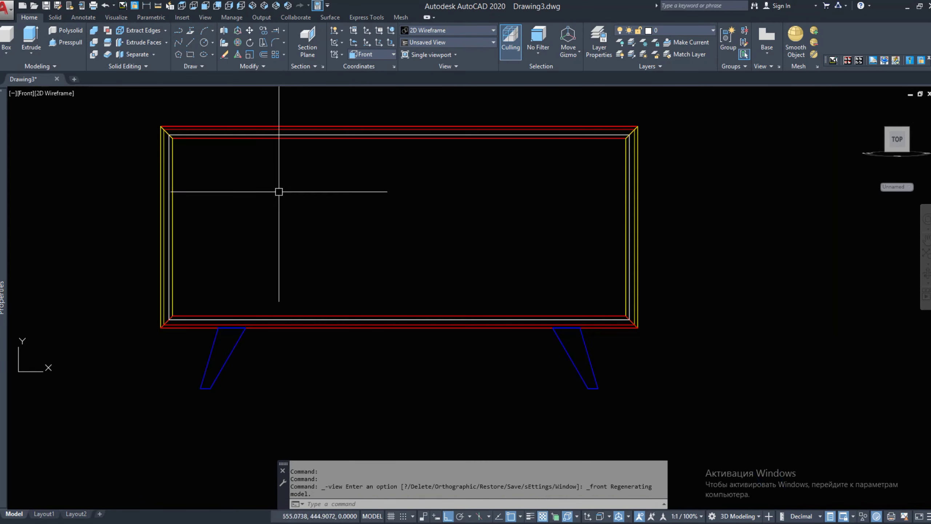
middle_click_drag(348, 209, 354, 216)
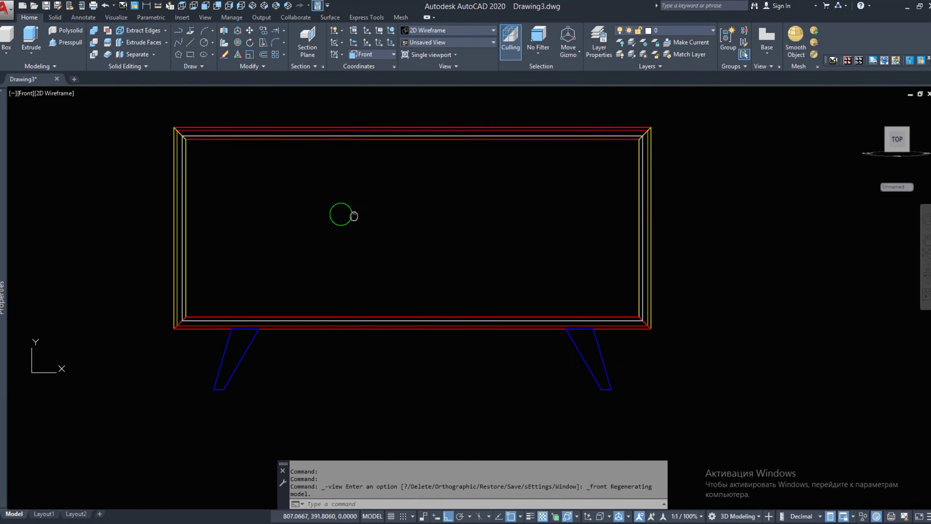
key("alt+Tab")
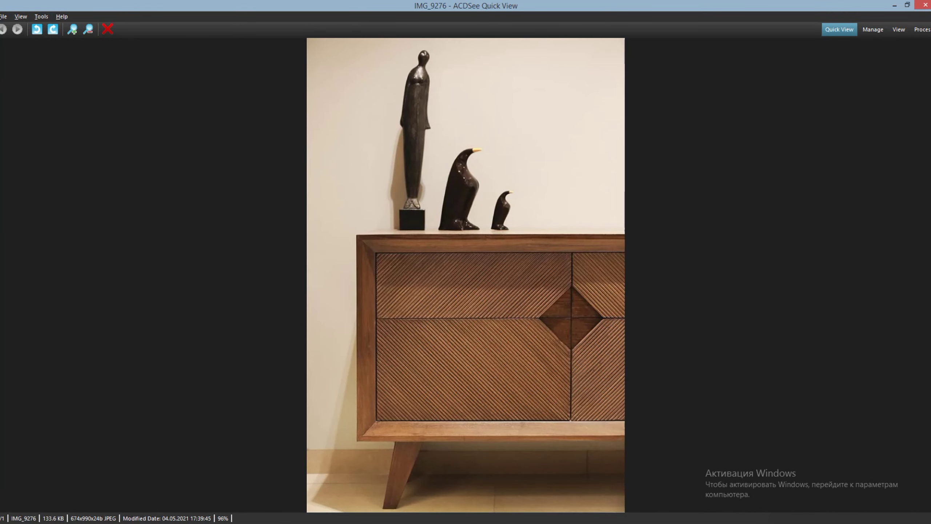
key("alt+Tab")
left_click(190, 54)
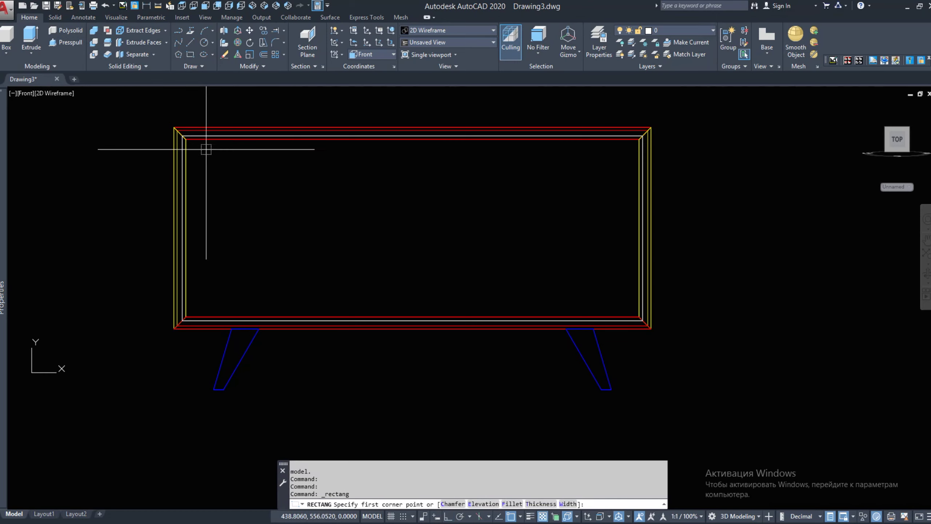
left_click(205, 144)
left_click(625, 314)
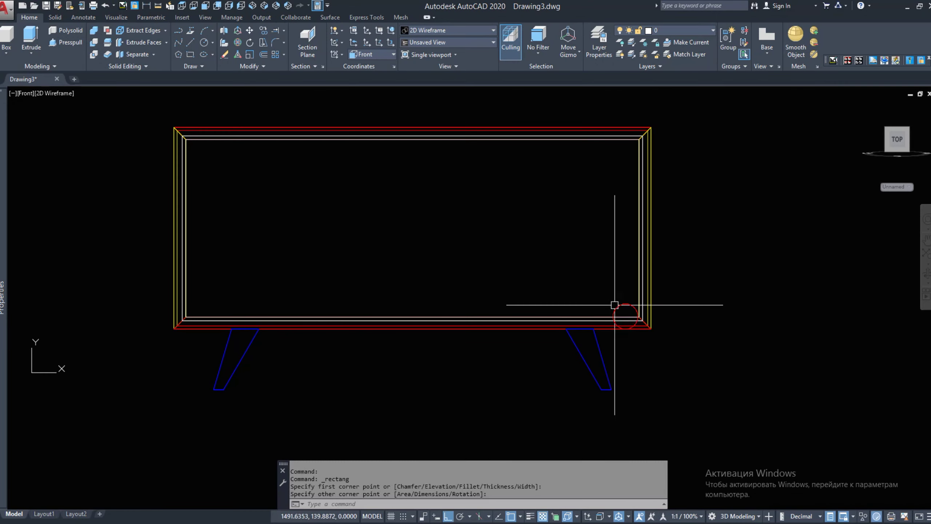
Offset the front opening rectangle 1.5 units inward
left_click(263, 54)
left_click(381, 143)
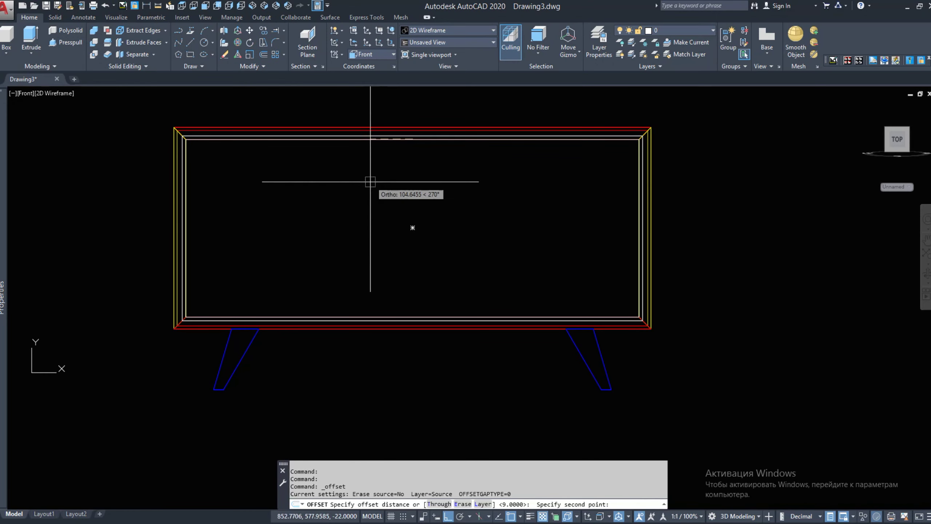
key("Return")
left_click(371, 140)
left_click(352, 187)
right_click(251, 166)
left_click(281, 172)
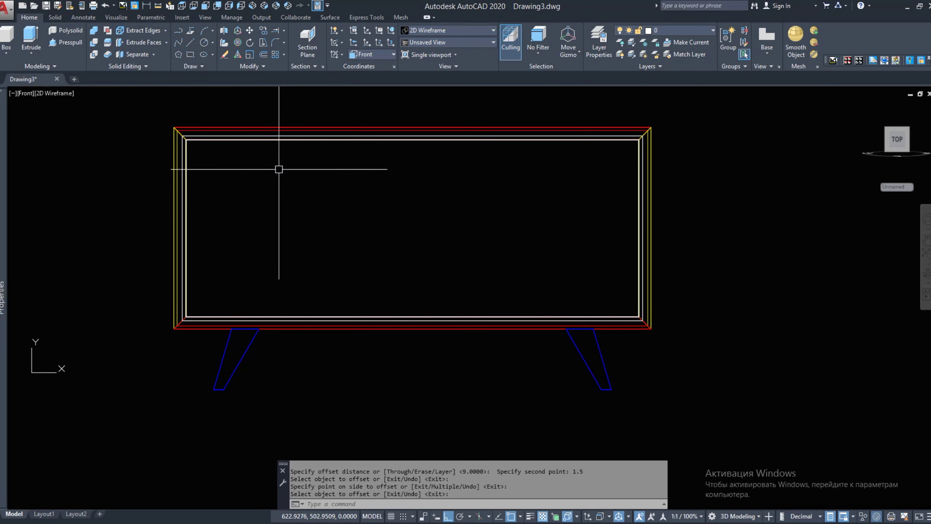
Erase the original outer rectangle lying on the frame opening, keeping the inward offset
right_click(245, 144)
left_click(281, 150)
scroll(172, 145, "up", 6)
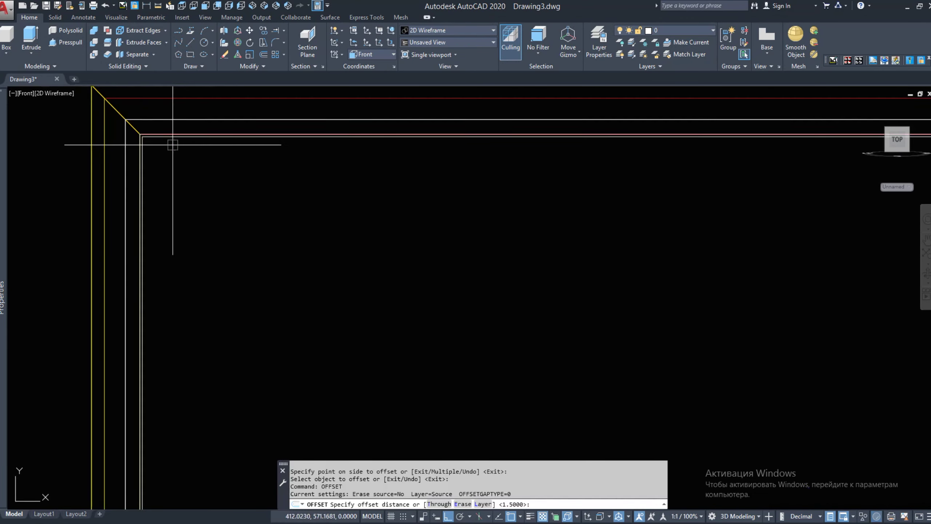
scroll(152, 133, "up", 4)
key("Escape")
left_click(156, 124)
type("e")
key("space")
left_click(159, 134)
Draw a vertical line 120 units down from the midpoint of the inner rectangle's upper edge
scroll(205, 192, "down", 2)
key("l")
key("space")
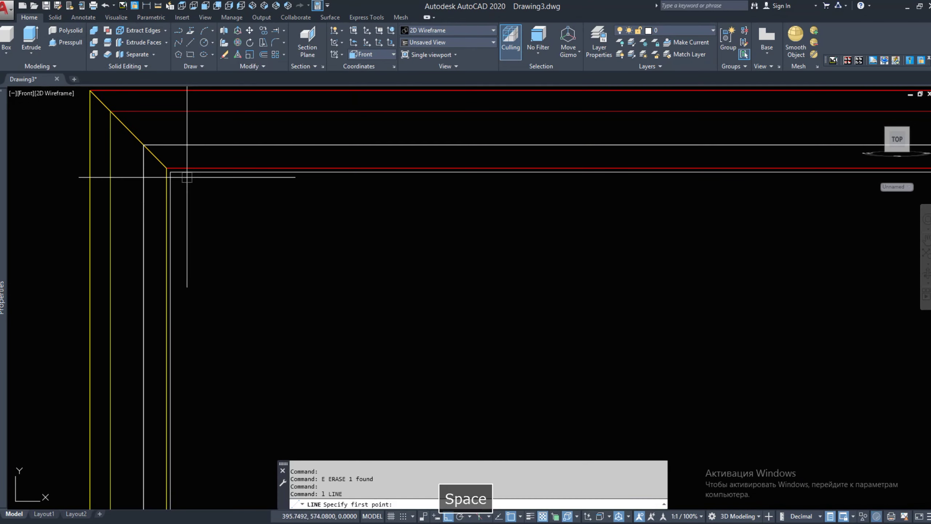
scroll(187, 177, "down", 3)
left_click(542, 184)
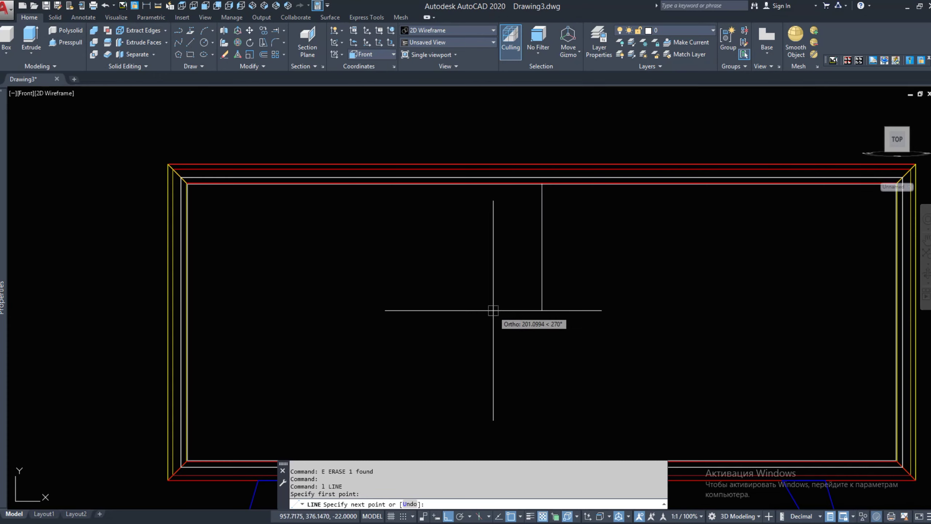
key("Return")
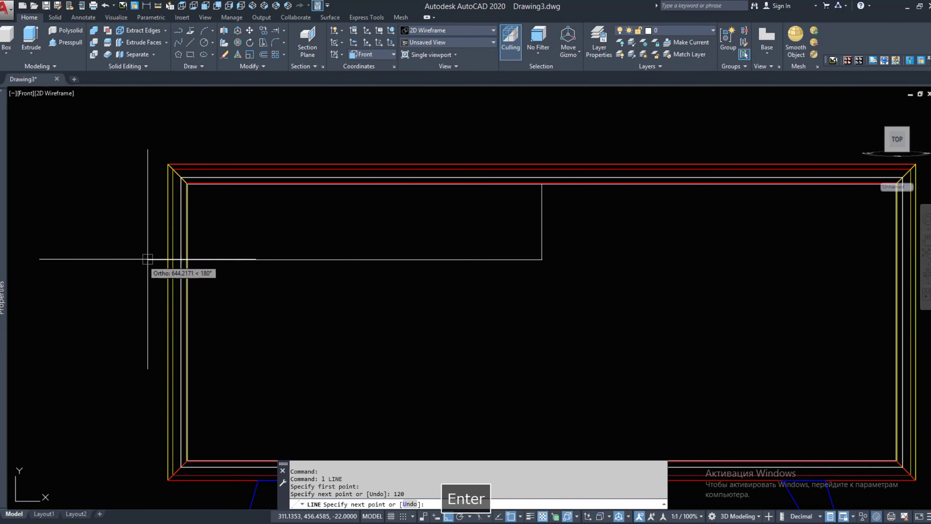
scroll(229, 255, "down", 2)
key("Escape")
Compare with the reference photo and stretch the lower end of the vertical centre line down by 30 units
left_click(178, 522)
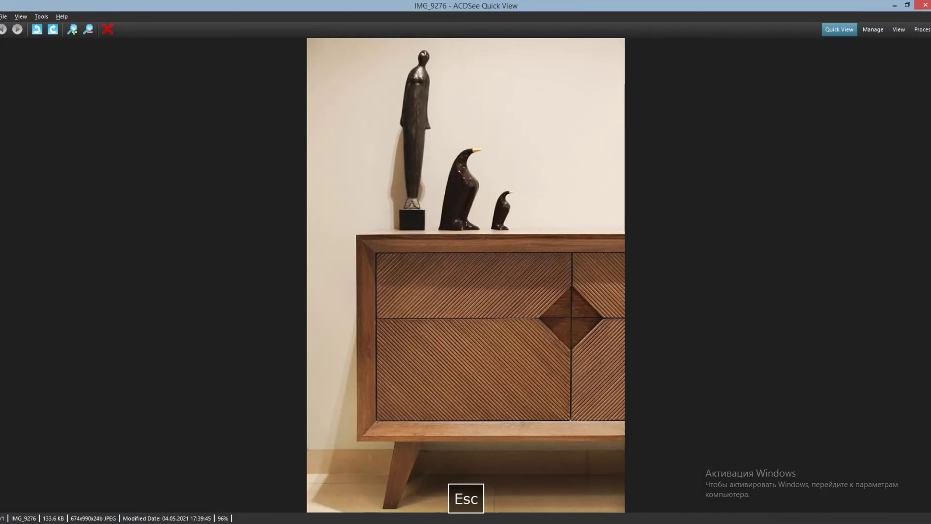
left_click(187, 521)
left_click(424, 245)
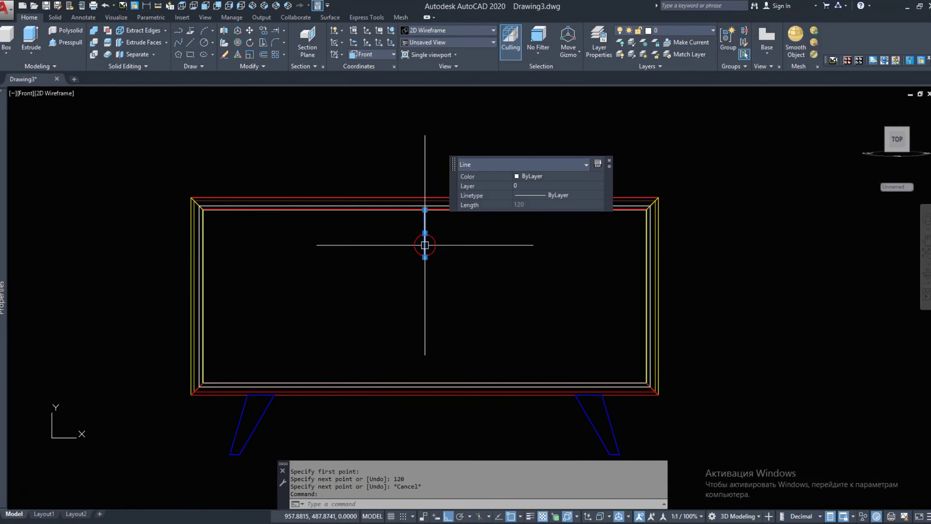
left_click(425, 257)
type("30")
key("Return")
key("Escape")
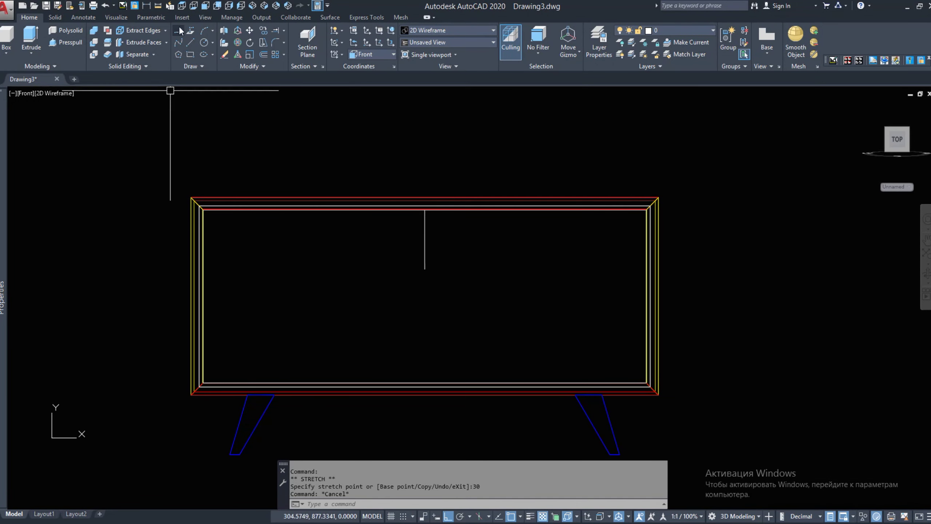
Draw a rectangle from the lower end of the vertical centre line to the inner opening's upper-left corner
left_click(191, 55)
left_click(425, 269)
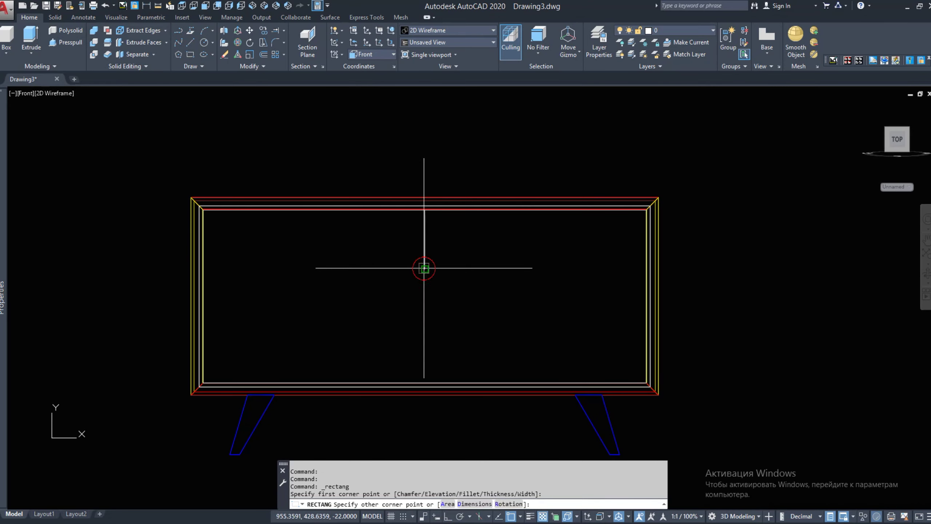
scroll(231, 207, "up", 5)
scroll(141, 222, "down", 5)
left_click(532, 293)
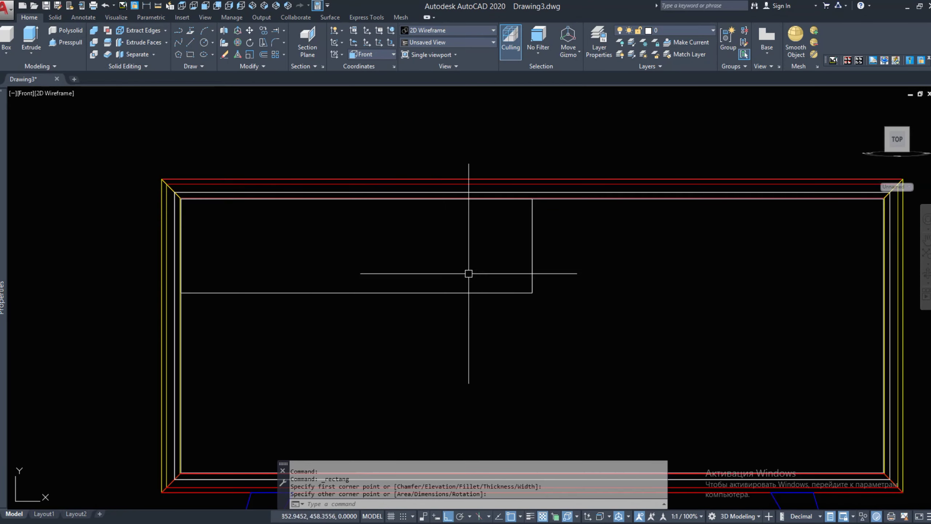
Stretch the right edge of the new panel rectangle 1.5 units to the left
left_click(482, 291)
middle_click_drag(468, 288, 372, 322)
left_click(436, 280)
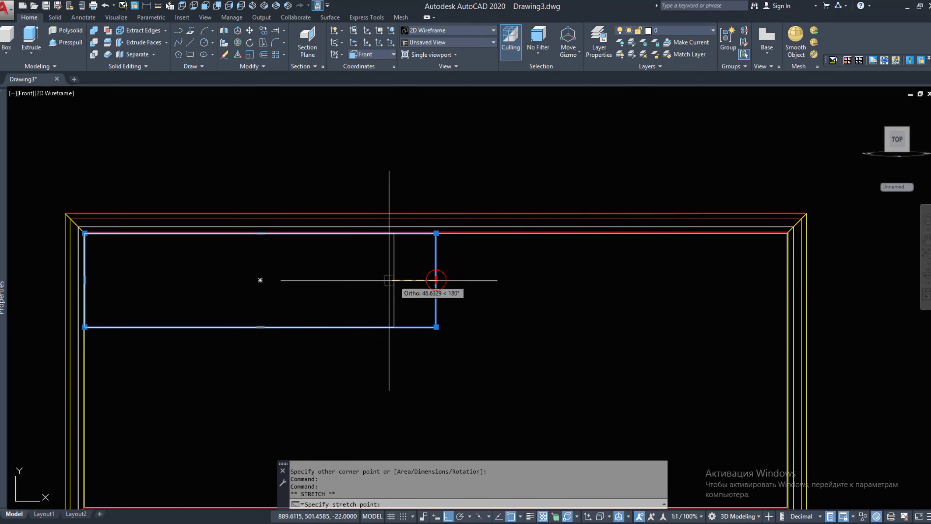
type("1.5")
key("Return")
key("Escape")
Erase the vertical centre guide line beside the upper panel rectangle
left_click(371, 200)
left_click(484, 385)
type("e")
key("space")
scroll(434, 256, "down", 2)
Mirror the upper panel rectangle downward about its lower edge, keeping the original
left_click(435, 261)
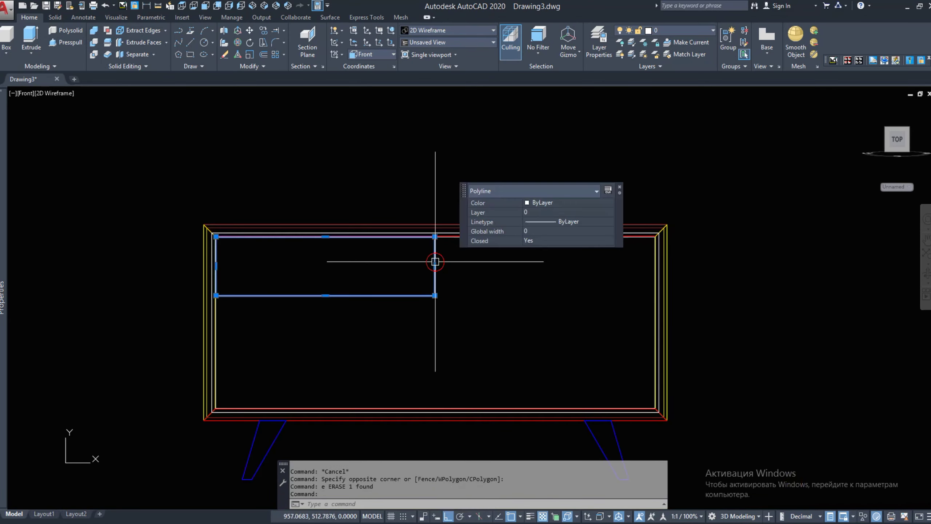
left_click(273, 65)
left_click(277, 78)
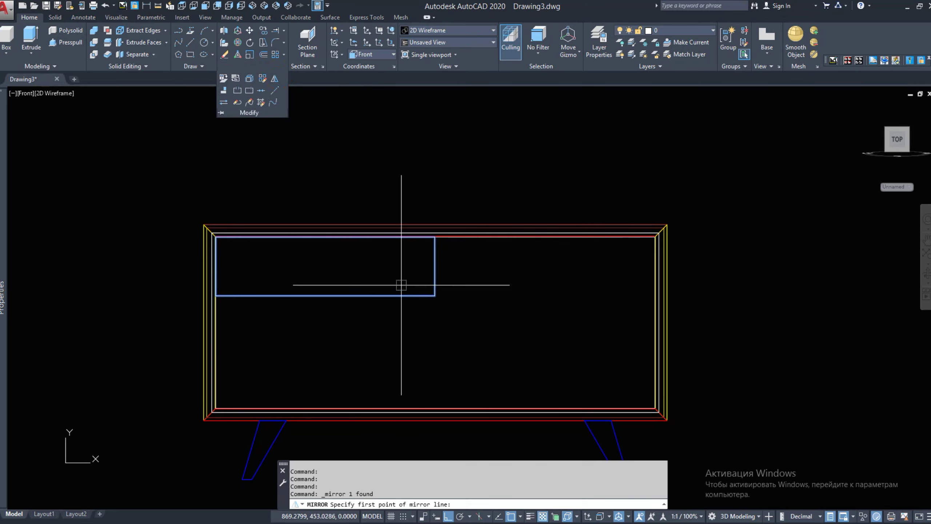
left_click(401, 294)
left_click(438, 307)
right_click(444, 313)
left_click(457, 351)
Move the mirrored lower panel rectangle 3 units down to leave a gap below the upper panel
left_click(431, 308)
left_click(435, 319)
type("m")
key("space")
left_click(455, 306)
type("3")
key("Return")
Stretch the lower panel rectangle's bottom edge down to the lower edge of the inner opening
middle_click_drag(445, 301, 449, 252)
left_click(342, 311)
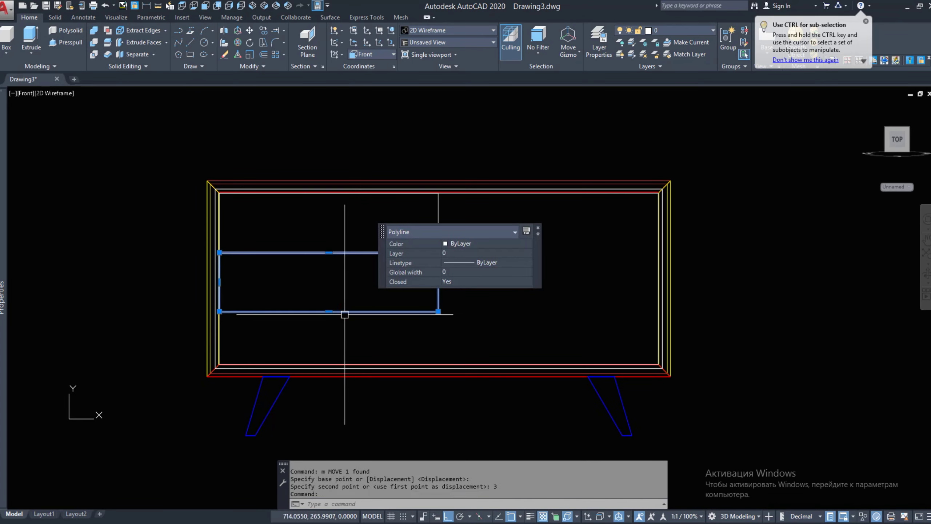
left_click(329, 311)
scroll(318, 371, "up", 3)
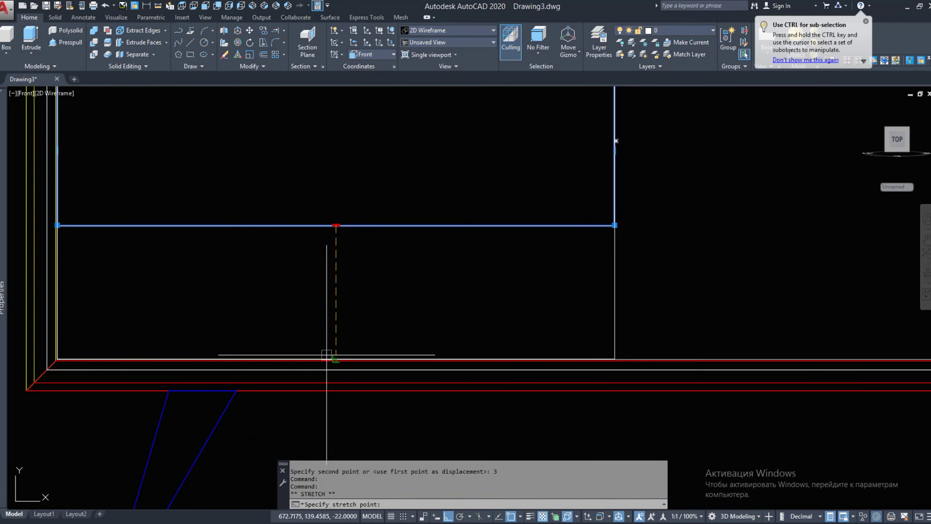
scroll(332, 368, "up", 3)
scroll(341, 366, "down", 5)
key("Escape")
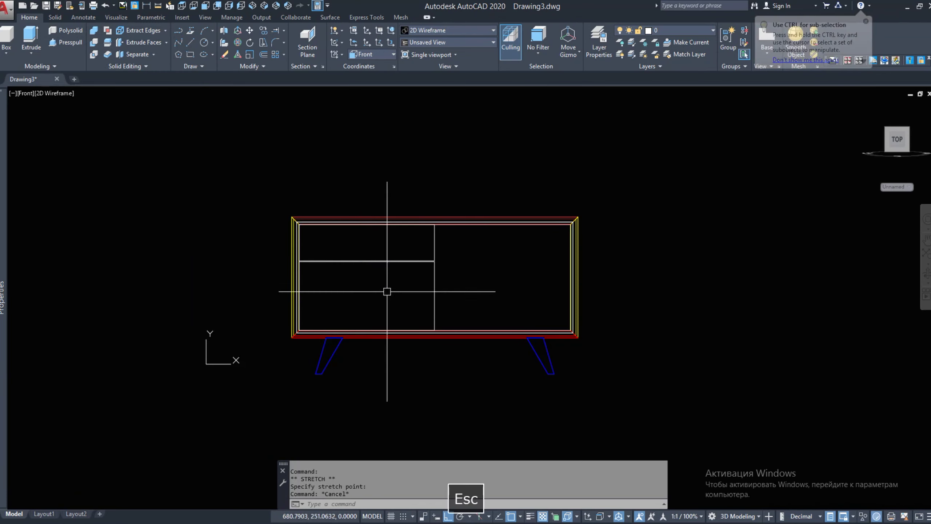
Copy the frame's left side board horizontally to just right of the panel rectangles
scroll(306, 225, "up", 2)
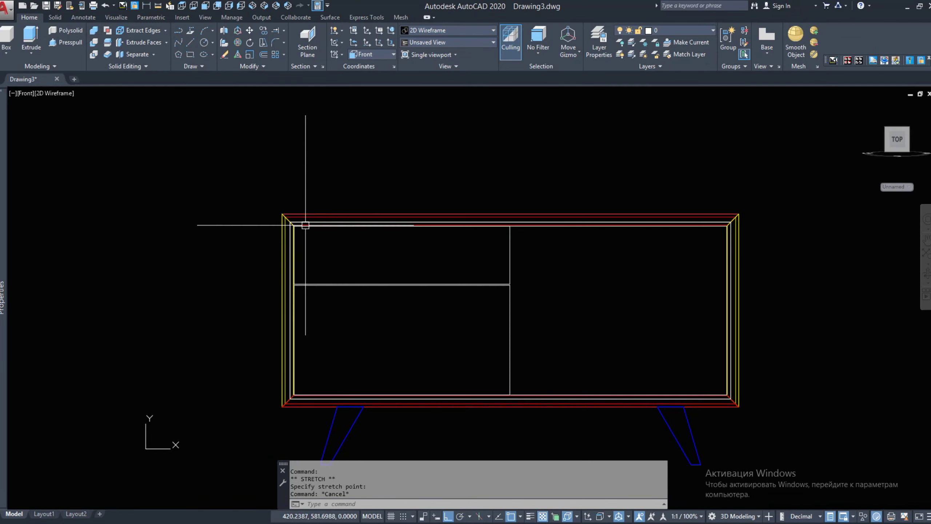
left_click(286, 230)
left_click(263, 31)
left_click(380, 146)
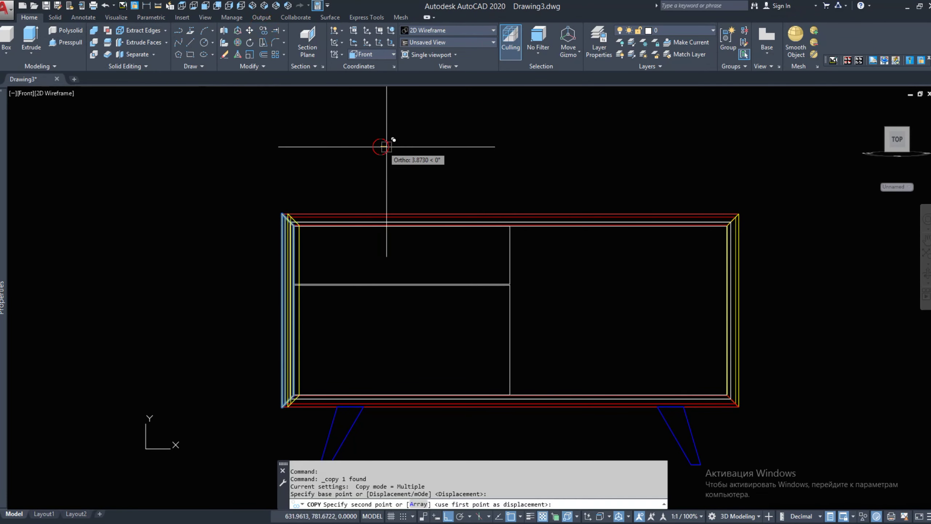
key("Escape")
Draw a 19-unit horizontal guide line leftward from the inner edge of the copied side board
scroll(543, 311, "up", 2)
type("l")
key("space")
left_click(543, 318)
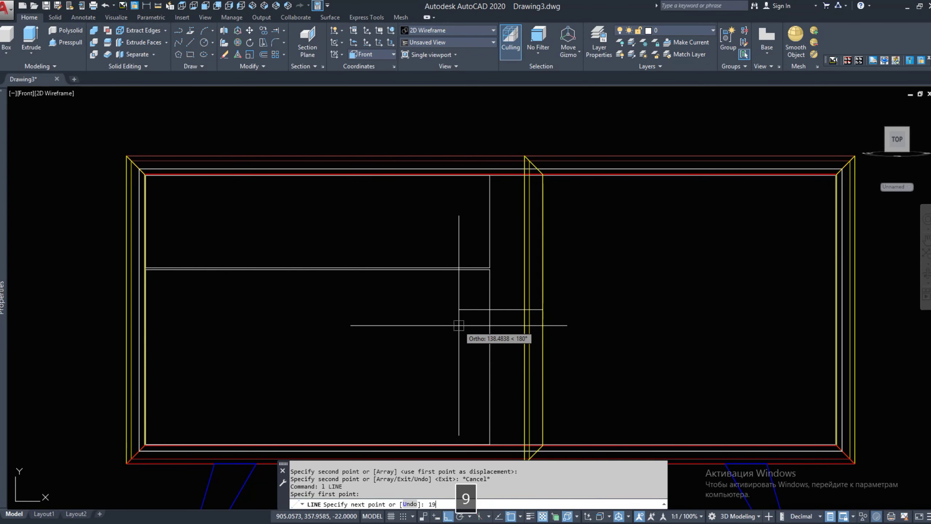
key("Return")
key("Escape")
Slice the copied board vertically through the end of the 19-unit guide line, keeping both sides
left_click(108, 43)
left_click(527, 297)
key("Return")
left_click(531, 310)
left_click(578, 377)
right_click(538, 354)
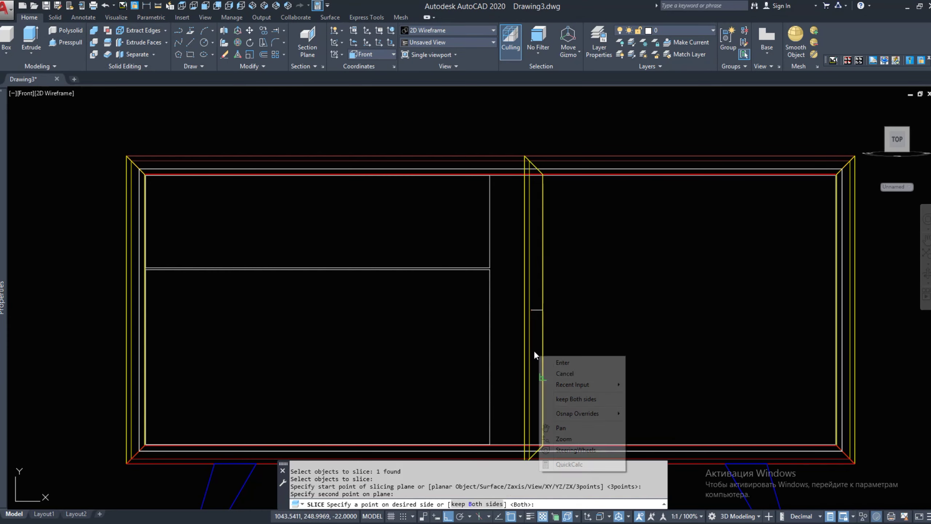
left_click(544, 360)
Erase the outer slice of the copied board and the 19-unit guide line
left_click(527, 345)
type("e")
key("space")
left_click(501, 297)
left_click(640, 345)
type("e")
key("space")
Slice the divider board's mitred upper end horizontally at its inner corner, keeping both sides
left_click(104, 44)
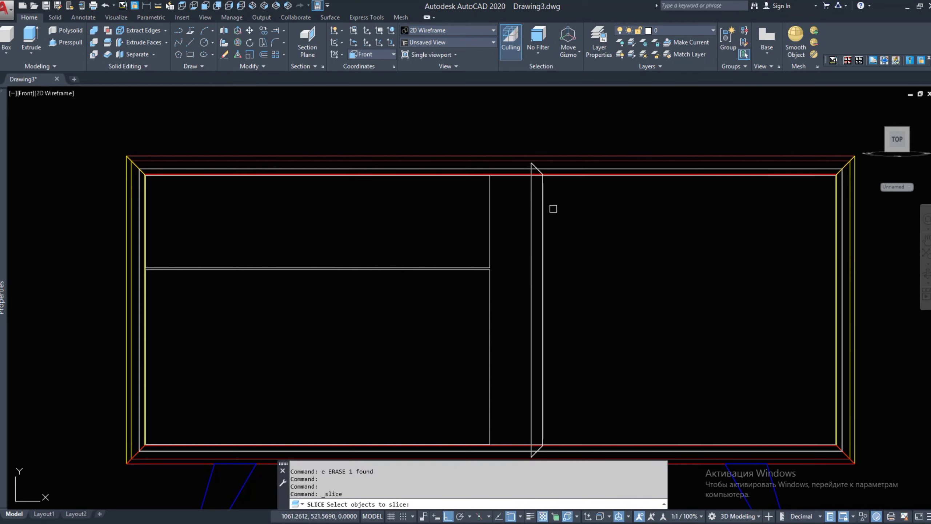
right_click(549, 177)
scroll(551, 175, "up", 4)
left_click(545, 173)
left_click(613, 198)
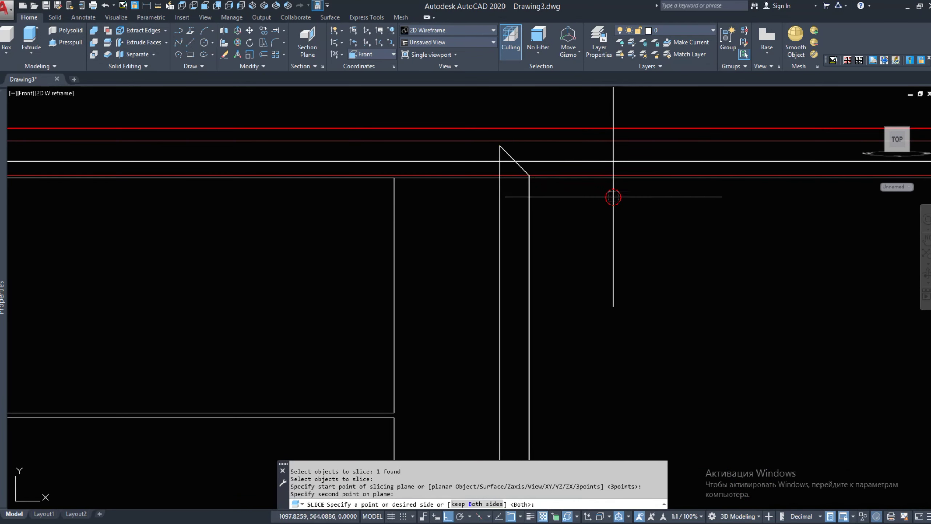
right_click(589, 190)
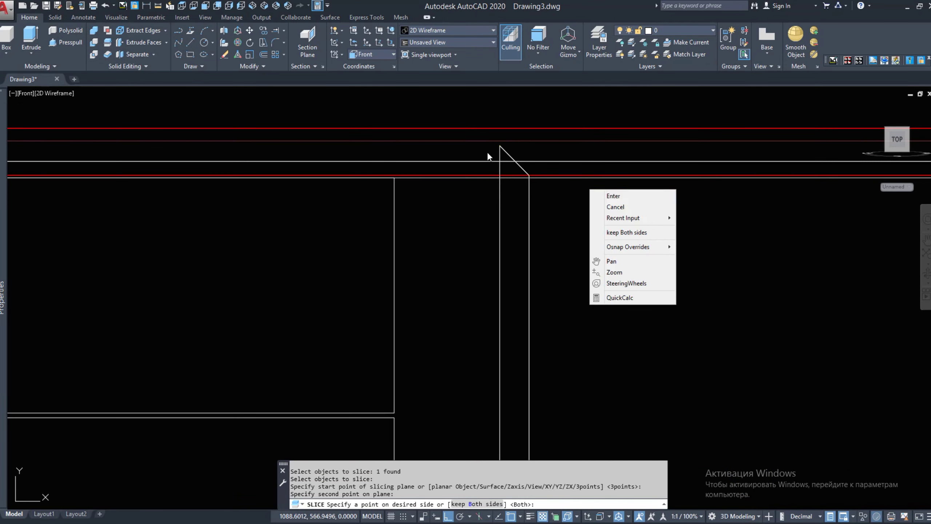
left_click(617, 196)
Slice the divider board's mitred lower end horizontally at its inner corner, keeping both sides
scroll(524, 250, "down", 5)
scroll(513, 333, "up", 5)
right_click(493, 291)
left_click(521, 296)
left_click(524, 291)
key("Return")
left_click(531, 298)
left_click(623, 297)
right_click(683, 392)
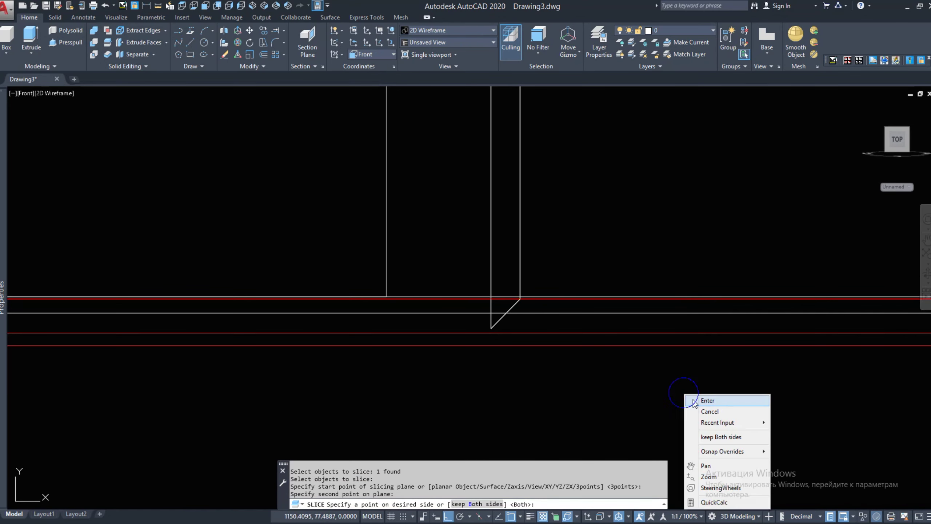
left_click(693, 400)
Erase the cut-off mitred pieces at both ends of the divider board
left_click(457, 270)
left_click(488, 333)
scroll(488, 333, "down", 5)
type("e")
key("space")
left_click(480, 247)
left_click(482, 308)
type("e")
key("space")
scroll(433, 298, "up", 8)
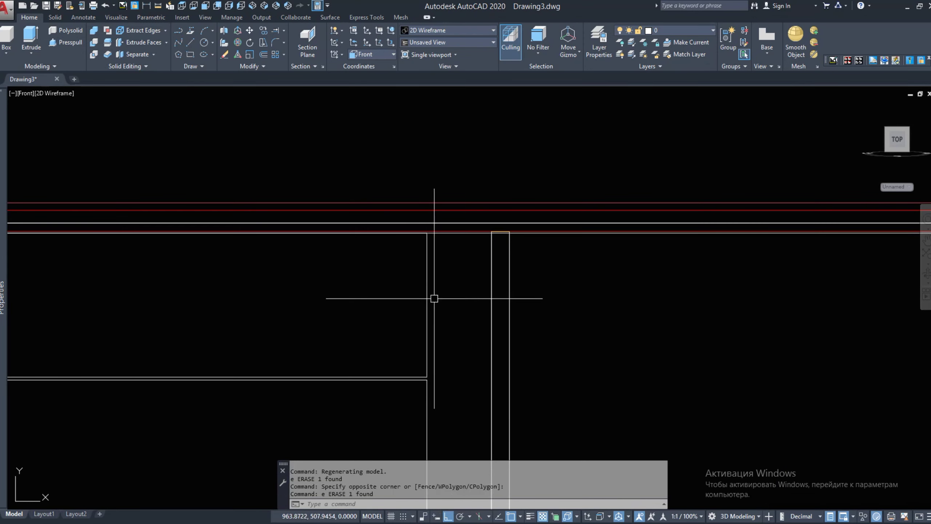
Dimension the horizontal distance from the cabinet's centre to the midpoint of the divider's upper edge
left_click(145, 6)
left_click(449, 232)
left_click(501, 231)
left_click(472, 301)
Move the divider board 76.3 units left onto the cabinet's centre and erase the temporary dimension
left_click(489, 333)
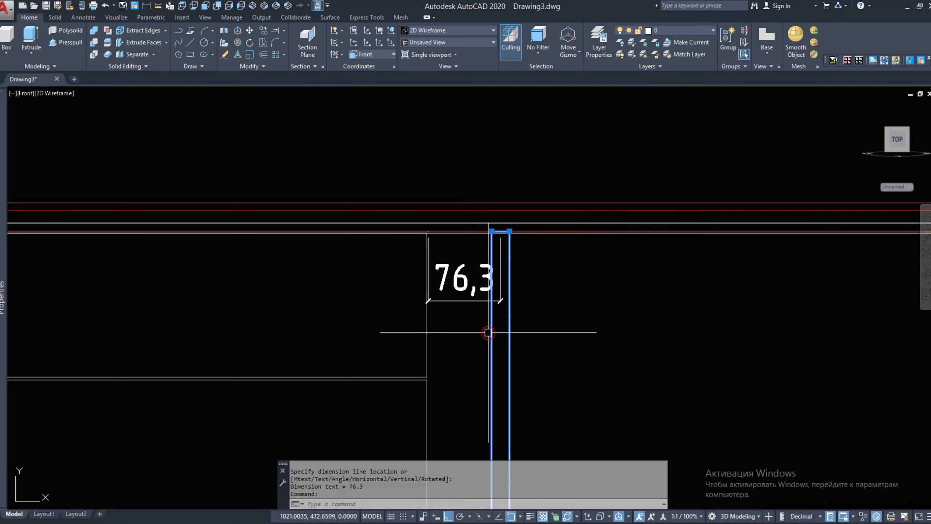
type("m")
key("space")
left_click(679, 360)
type("8")
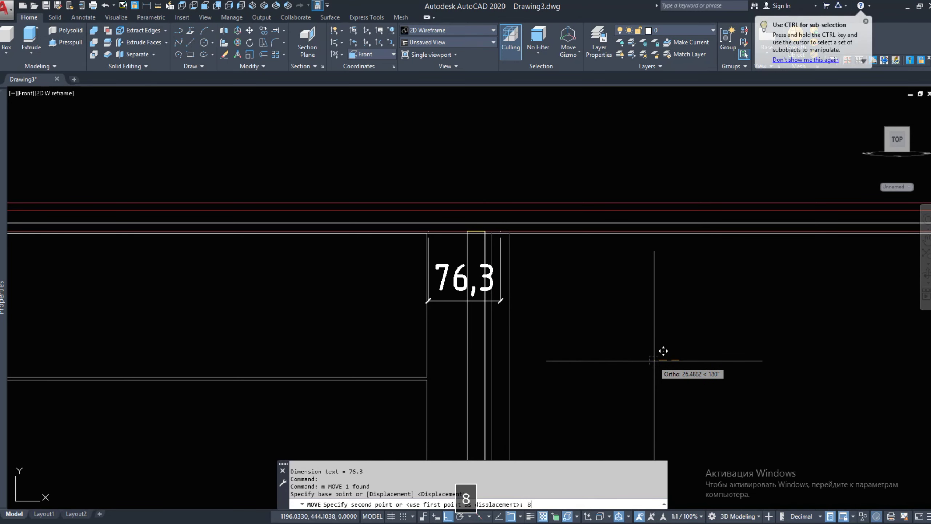
type("6.3")
key("Return")
key("Escape")
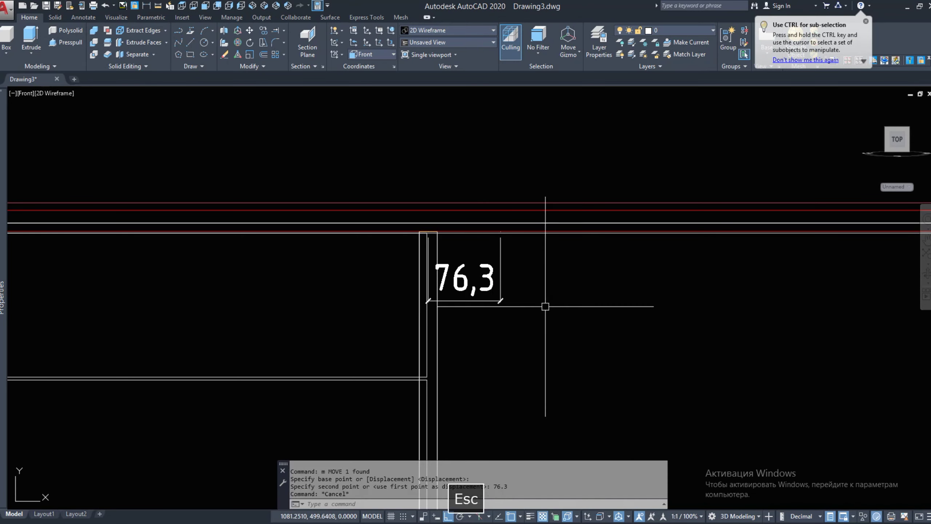
type("e")
key("space")
scroll(434, 168, "down", 2)
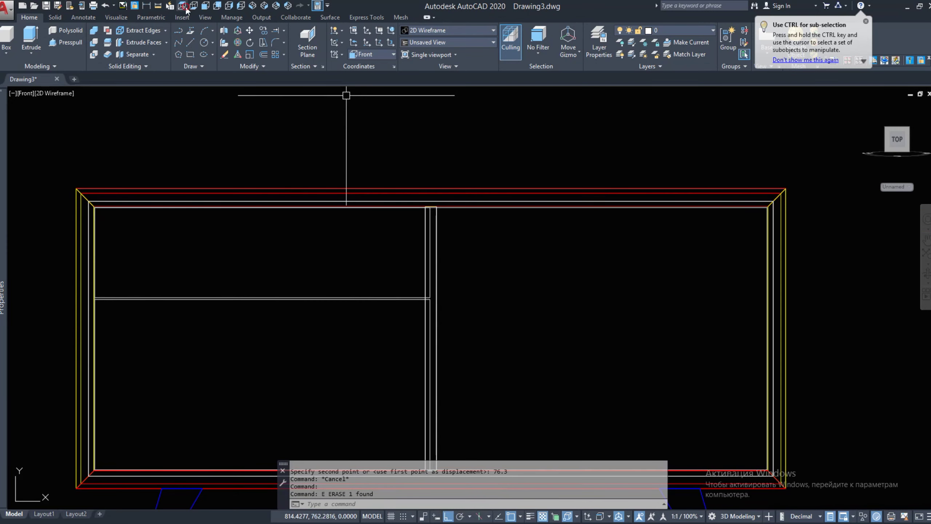
In the top view, slice the divider board along the back panel's front face, keeping both sides
left_click(182, 5)
left_click(108, 42)
left_click(466, 144)
right_click(455, 137)
left_click(449, 129)
left_click(388, 146)
right_click(386, 146)
left_click(418, 154)
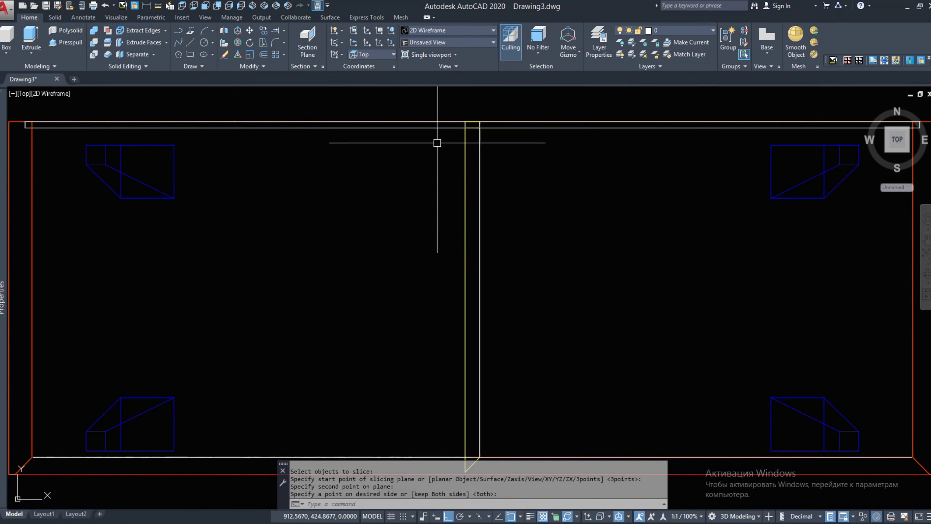
Slice the divider's mitred front end along the frame's inner front line, keeping both sides
scroll(421, 154, "down", 2)
right_click(462, 330)
left_click(493, 93)
left_click(458, 324)
right_click(468, 337)
left_click(466, 340)
left_click(503, 335)
right_click(504, 335)
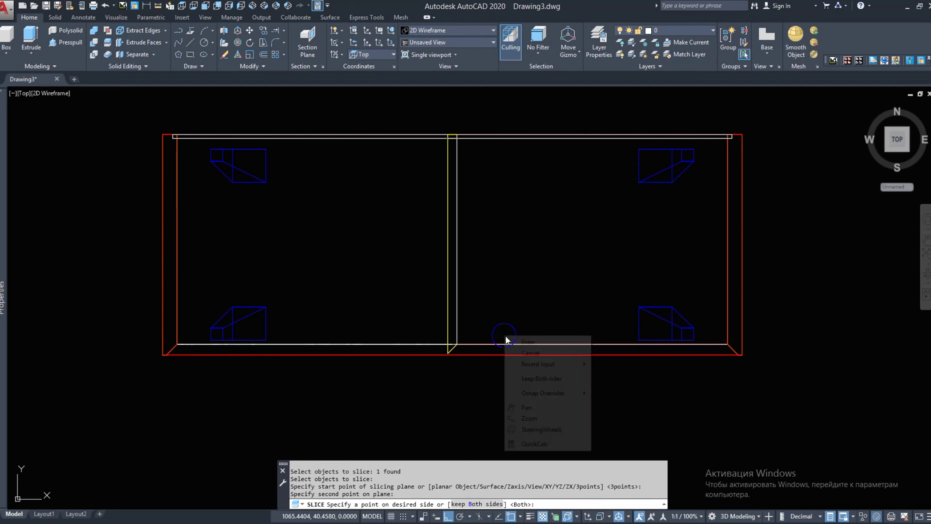
left_click(525, 341)
Erase the divider's cut-off mitred front piece and the piece overlapping the back panel
left_click_drag(437, 329, 453, 346)
type("e")
key("space")
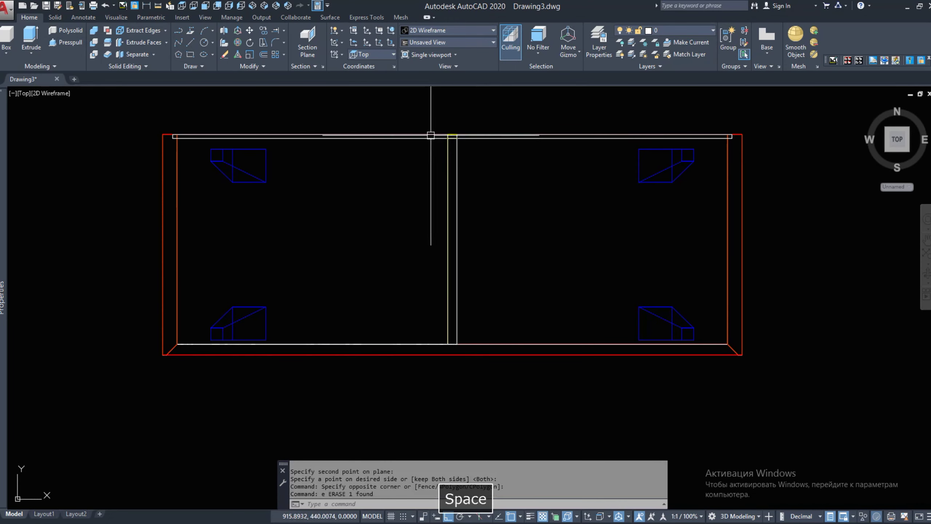
left_click(453, 172)
key("Escape")
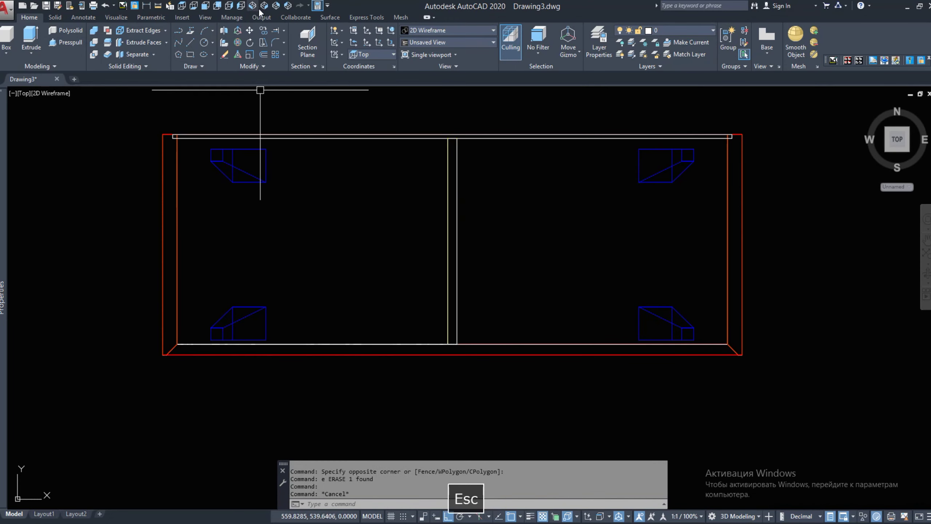
In the SE Isometric view, extrude the divider's front face by -19 to set it back from the front
left_click(264, 6)
left_click(127, 45)
scroll(418, 370, "up", 10)
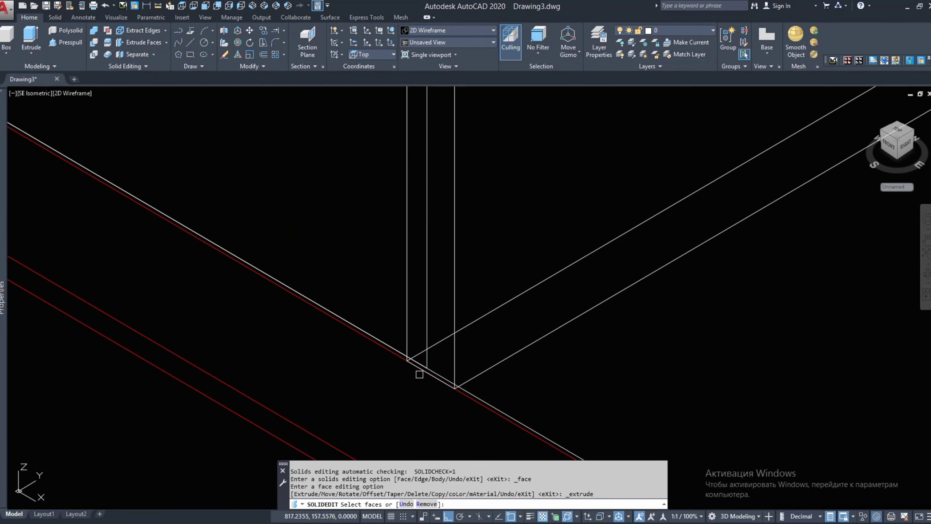
left_click(443, 357)
right_click(446, 361)
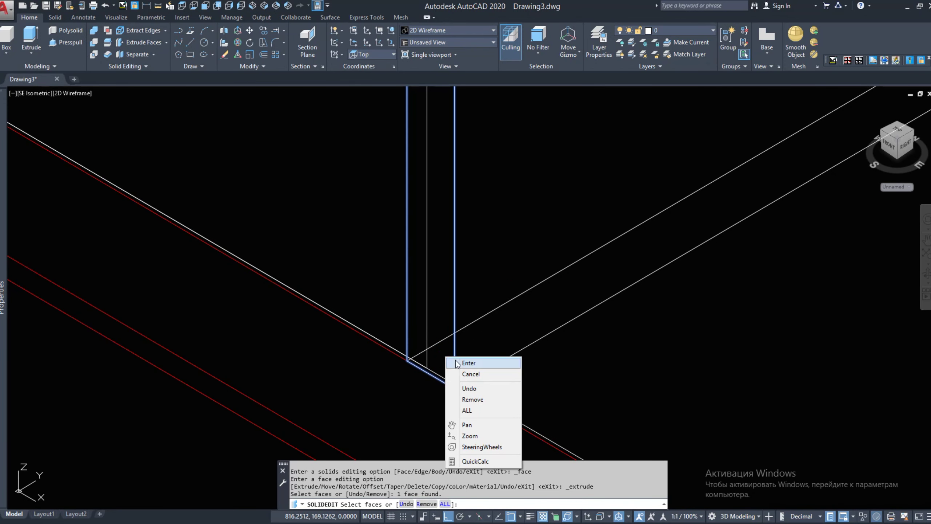
left_click(469, 362)
type("-19")
key("Return")
key("Return")
key("Escape")
scroll(417, 326, "down", 6)
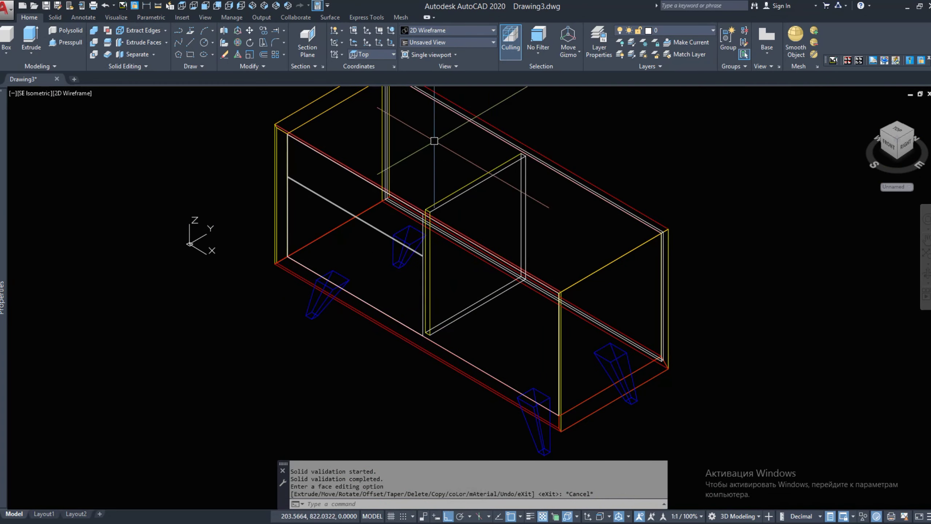
Inspect the cabinet in another visual style while orbiting, and return to the front view in 2D Wireframe
left_click(425, 33)
left_click(457, 44)
middle_click_drag(454, 287, 460, 327, "shift")
key("Escape")
left_click(206, 6)
left_click(436, 30)
left_click(422, 60)
Move the two front panel rectangles 2000 units left, clear of the cabinet
scroll(402, 215, "up", 4)
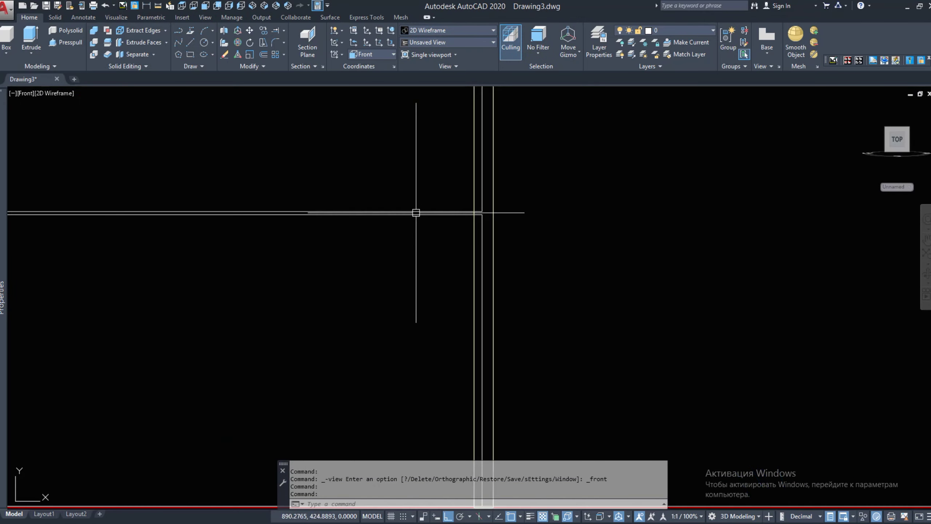
left_click(420, 215)
left_click(421, 214)
scroll(523, 285, "down", 5)
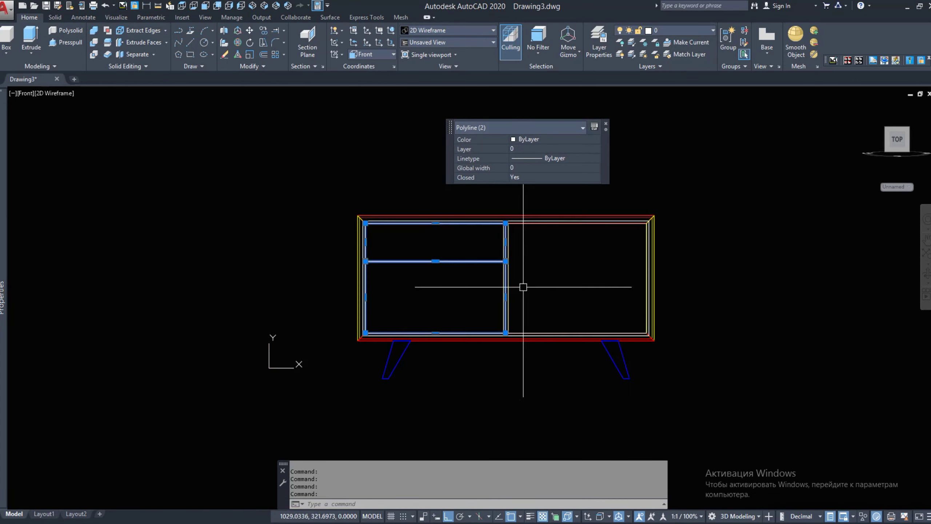
type("m")
key("space")
left_click(443, 170)
type("2")
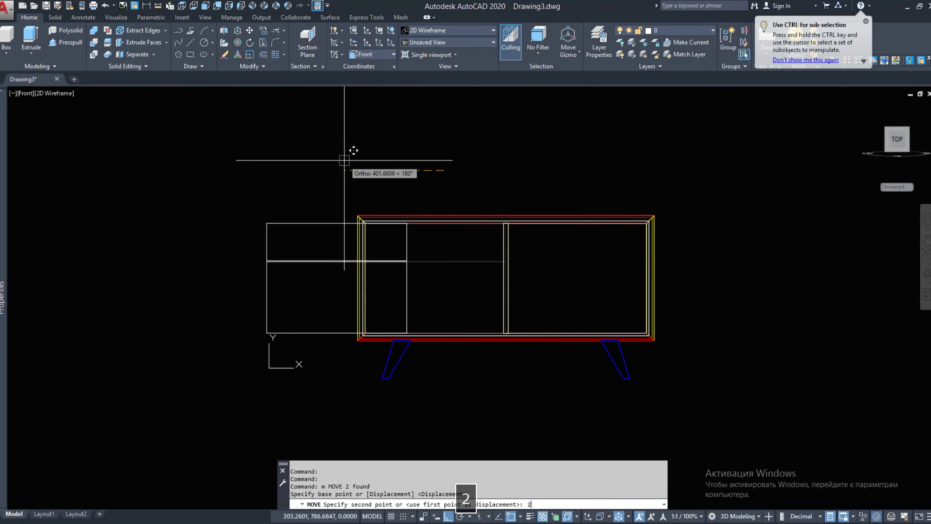
type("000")
key("Return")
mouse_move(229, 208)
middle_mouse_down()
mouse_move(286, 256)
mouse_move(262, 267)
mouse_move(270, 263)
middle_mouse_up()
Check the front panels in the reference photo and extrude the two front panel rectangles by 19
left_click(187, 523)
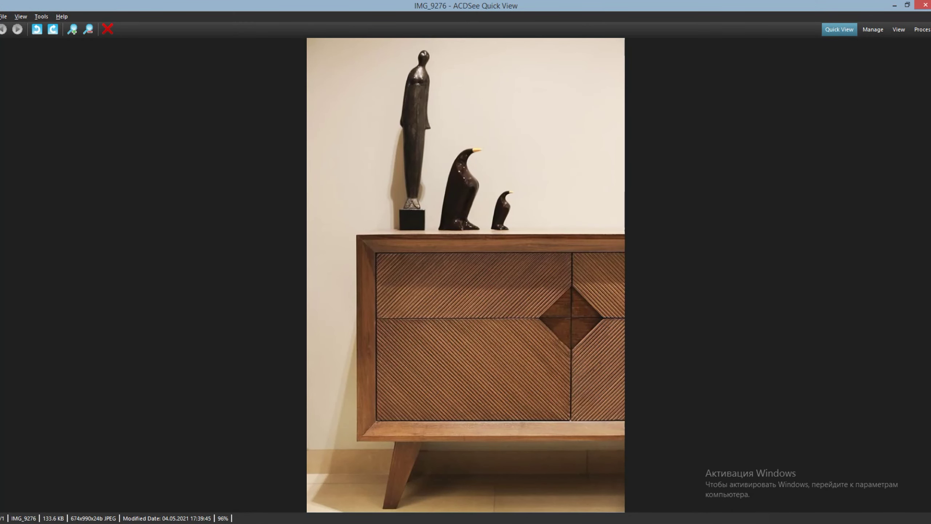
left_click(188, 522)
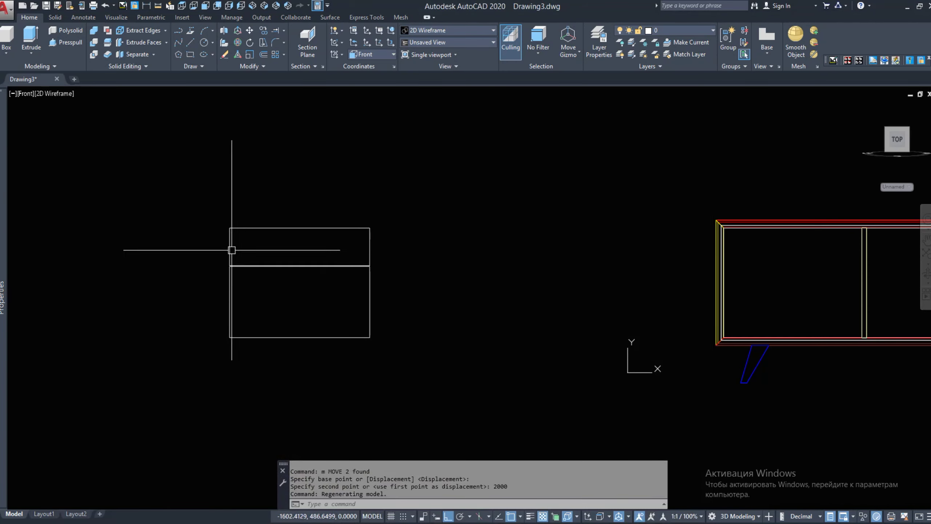
left_click(230, 250)
left_click(230, 280)
left_click(31, 35)
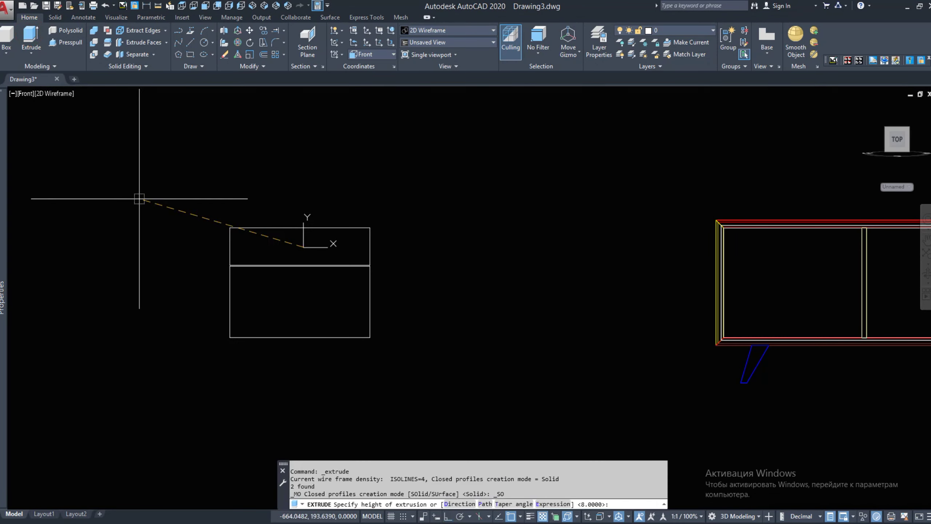
key("Return")
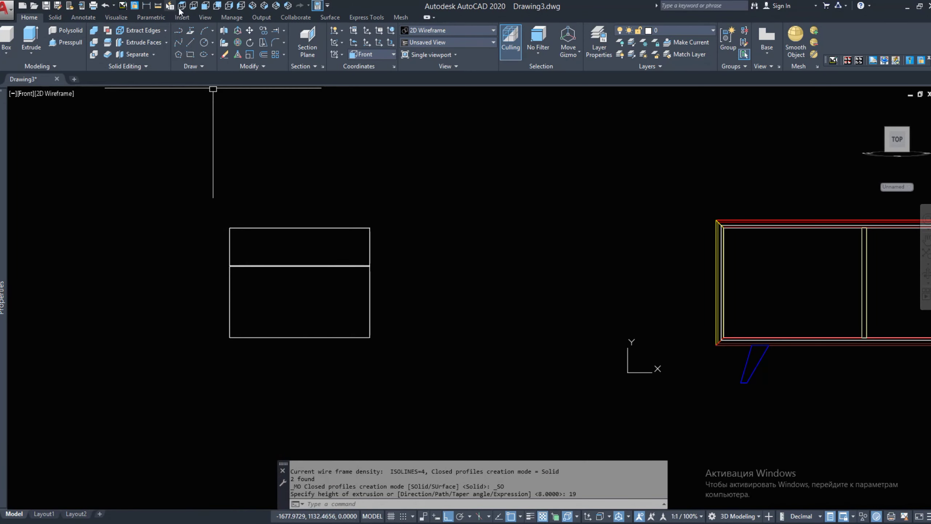
In the Top view, draw two perpendicular guide lines, each 3 units long, in front of the panels
left_click(181, 7)
middle_click_drag(189, 354, 384, 279)
type("l")
key("space")
scroll(299, 304, "up", 3)
left_click(298, 304)
key("Return")
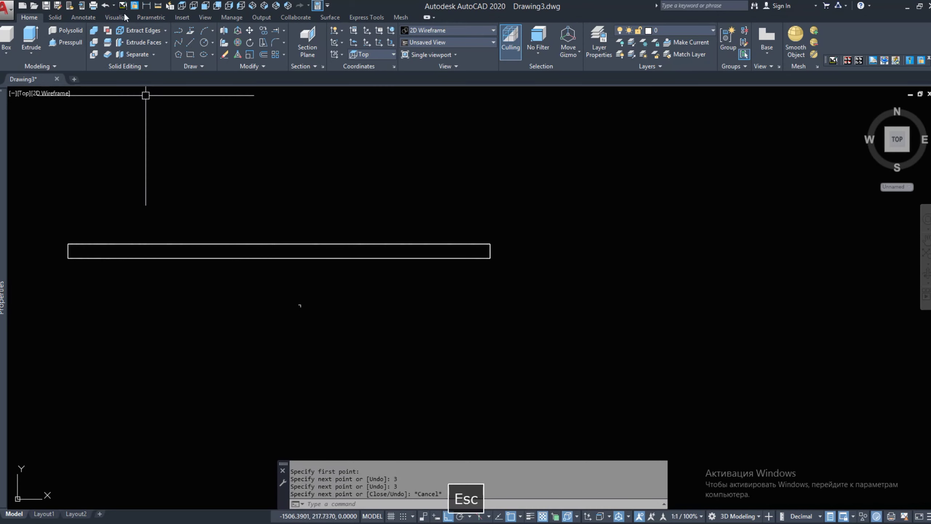
Draw a 3 by 3 square on the guide lines and extrude it into a strip about 837 units high
left_click(190, 55)
scroll(281, 276, "up", 5)
left_click(273, 246)
left_click(287, 260)
left_click(277, 259)
left_click(28, 47)
scroll(473, 216, "down", 5)
scroll(471, 224, "up", 4)
scroll(471, 225, "up", 5)
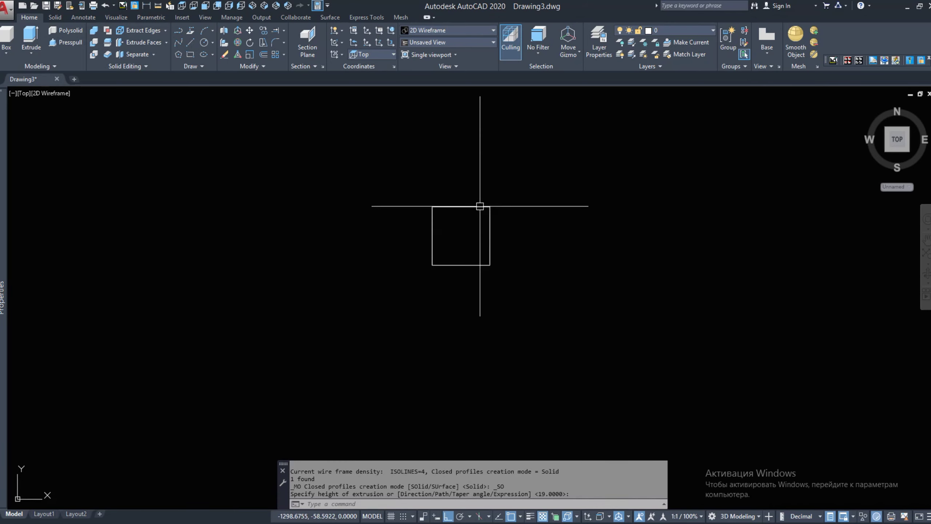
Draw a horizontal spacer line 3 units long outward from the midpoint of the square strip's right edge
type("l")
key("space")
left_click(490, 235)
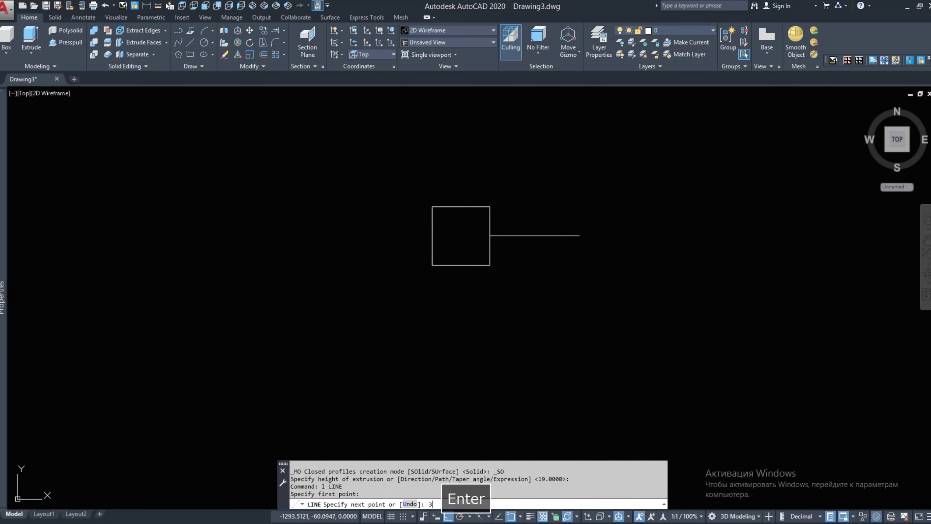
type("3")
key("Return")
key("Escape")
Mirror the strip about a vertical line through the spacer line's midpoint, keeping the source
left_click(252, 70)
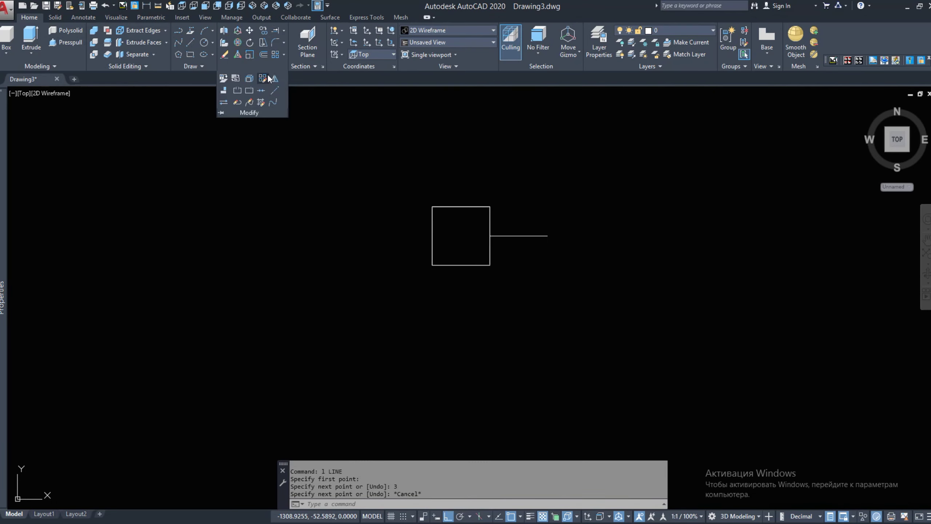
left_click(274, 77)
key("Return")
left_click(519, 236)
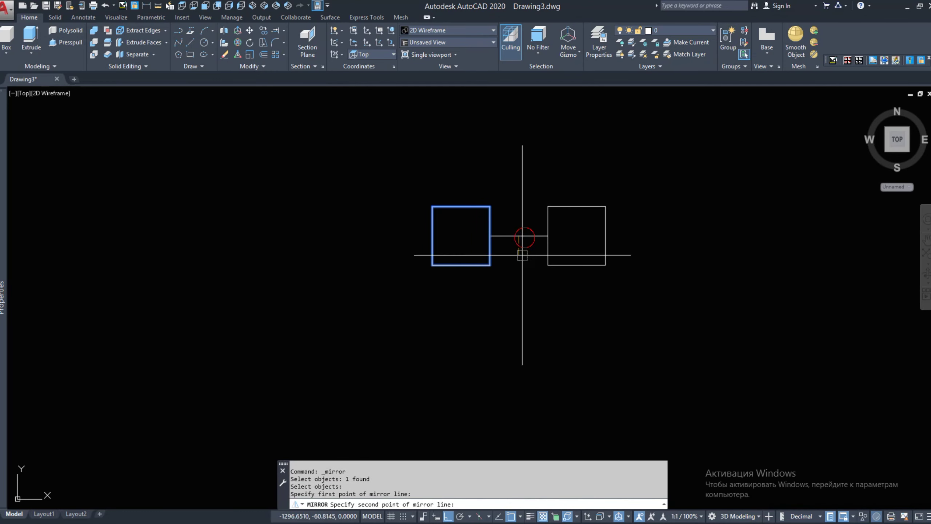
left_click(520, 294)
key("Return")
Mirror the first strip about the vertical centre line of the second strip, keeping the source
left_click(481, 266)
right_click(572, 268)
left_click(592, 278)
left_click(576, 264)
left_click(575, 330)
right_click(575, 330)
left_click(592, 343)
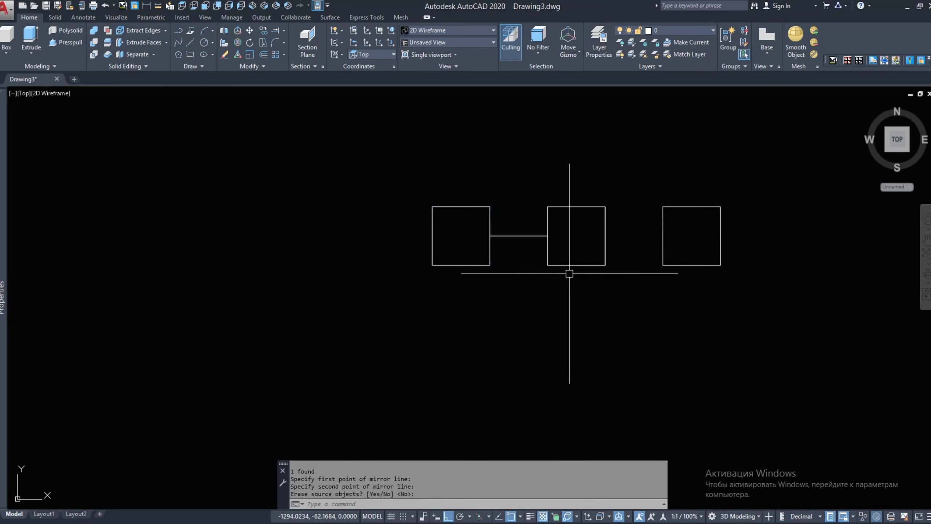
Mirror the first two strips about the vertical centre line of the third strip, keeping the sources
left_click(482, 264)
left_click(587, 264)
right_click(669, 281)
left_click(676, 287)
left_click(692, 265)
left_click(692, 333)
right_click(692, 335)
left_click(696, 343)
scroll(385, 316, "down", 4)
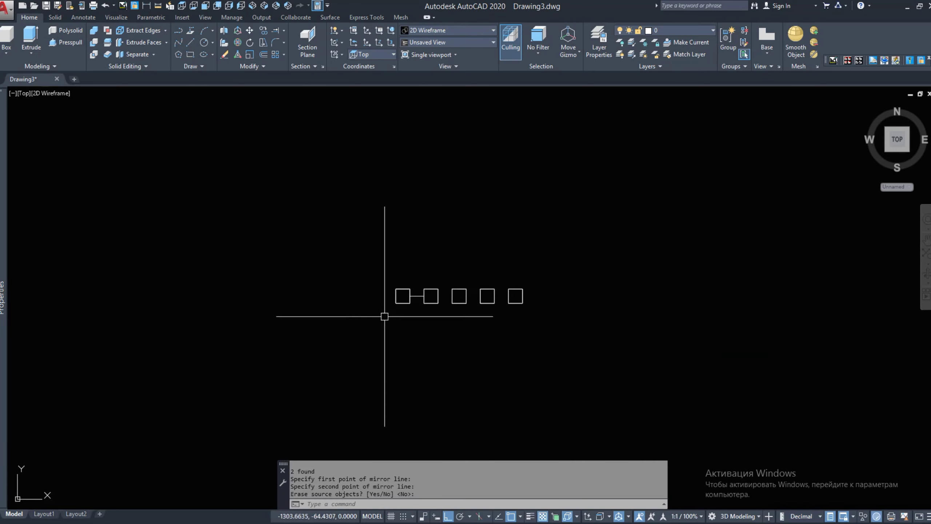
Erase the spacer line between the first two strips
scroll(427, 296, "up", 2)
left_click(410, 296)
type("e")
key("space")
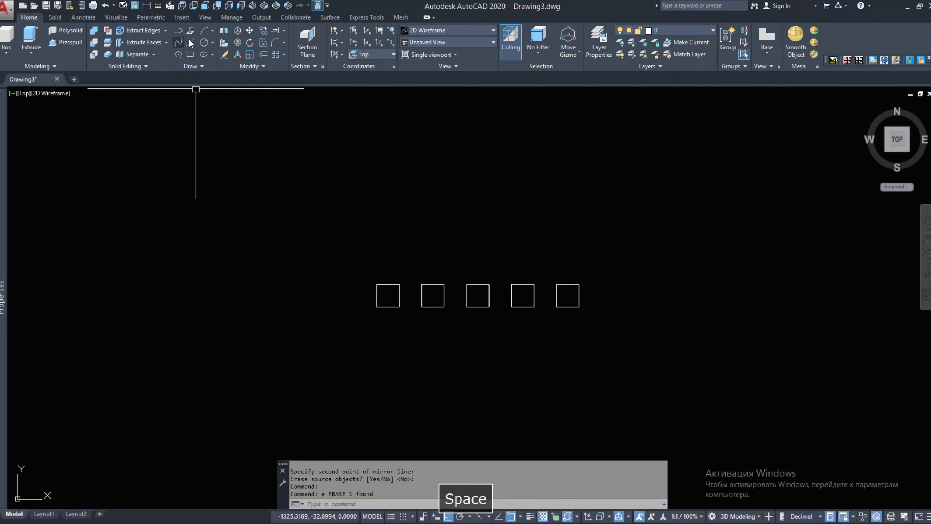
left_click(264, 67)
left_click(275, 79)
left_click(382, 259)
left_click(622, 353)
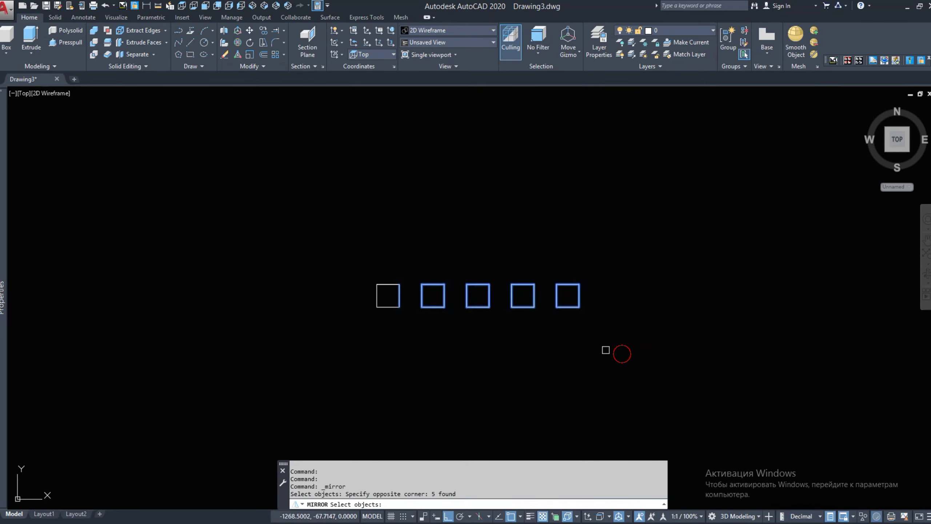
left_click(384, 307)
key("Escape")
Mirror the four strips to the right about the leftmost strip's vertical centre line, keeping the sources
left_click(388, 294)
left_click(658, 356)
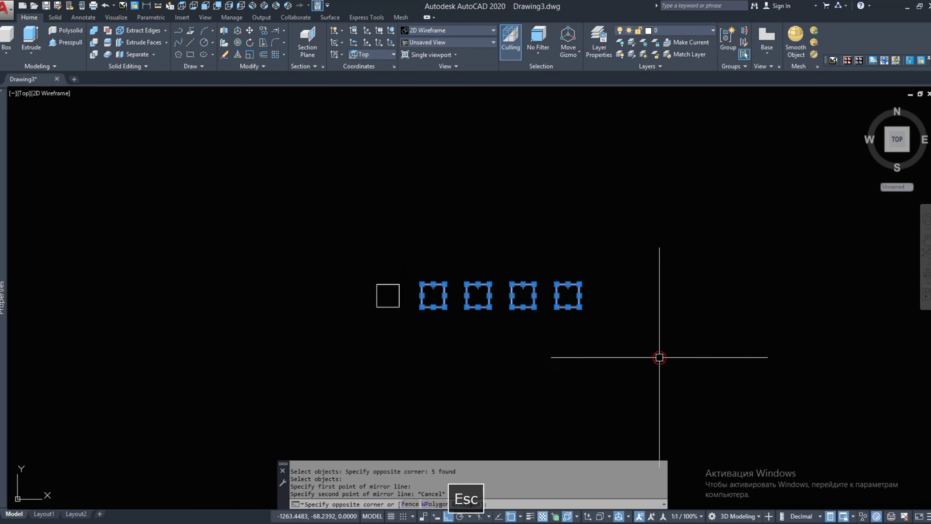
right_click(388, 312)
left_click(422, 92)
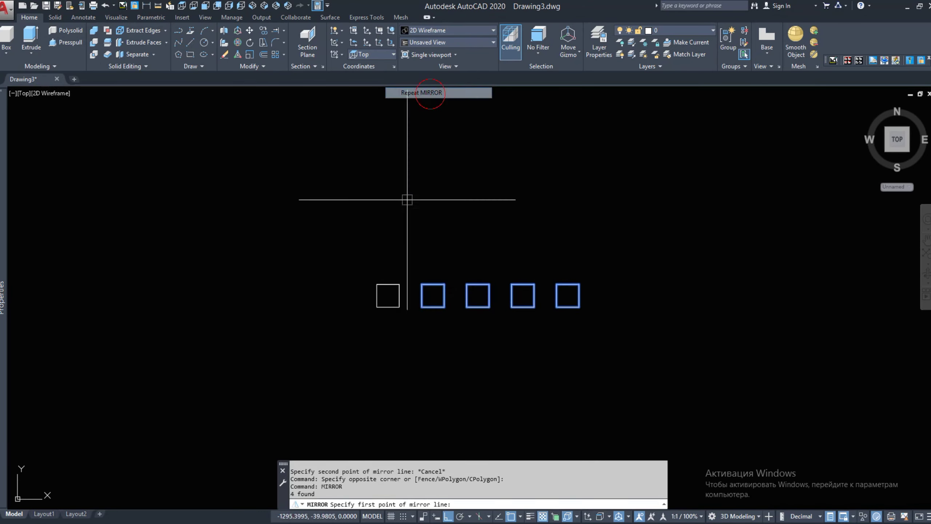
left_click(388, 307)
left_click(386, 378)
right_click(386, 378)
left_click(397, 385)
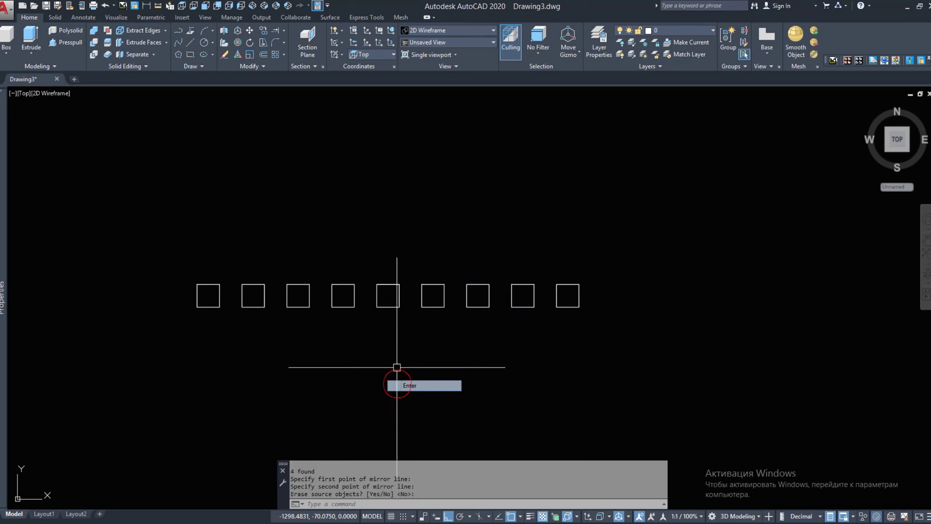
Mirror the eight strips beside the new leftmost strip about that strip's vertical centre line, keeping the sources
scroll(342, 297, "down", 4)
left_click(335, 288)
left_click(509, 334)
right_click(389, 348)
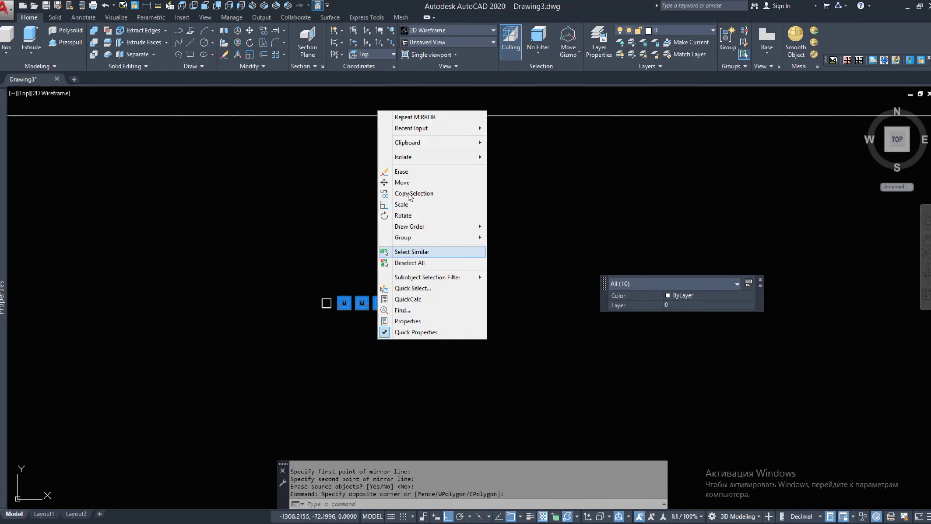
left_click(400, 115)
left_click(326, 303)
left_click(327, 253)
right_click(327, 253)
left_click(346, 258)
scroll(377, 266, "down", 2)
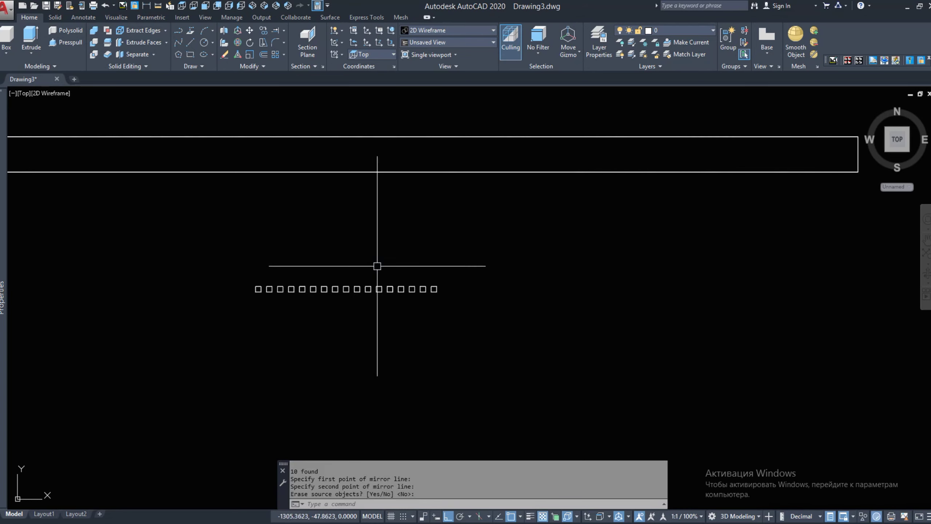
Mirror the 16 strips beside the leftmost one about its vertical centre line, keeping the sources
left_click(257, 262)
key("Escape")
left_click(257, 261)
left_click(580, 353)
right_click(274, 320)
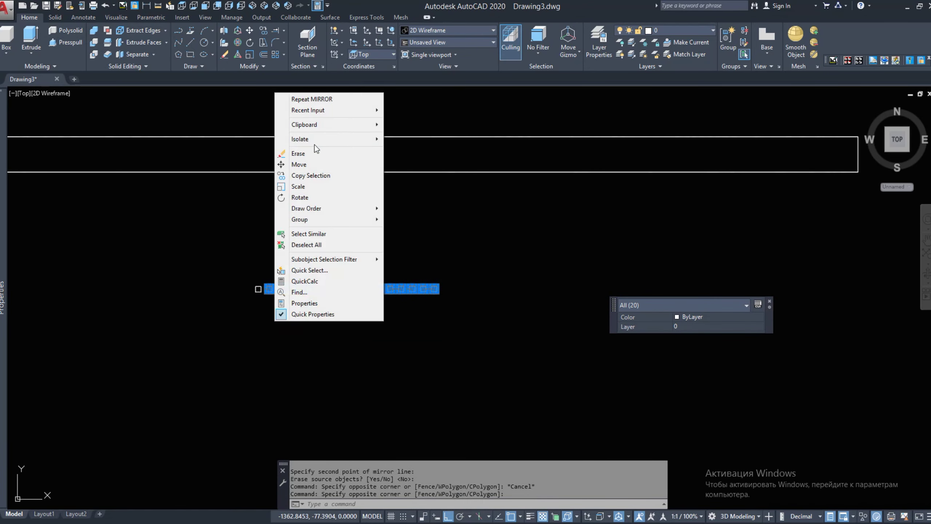
left_click(311, 98)
scroll(260, 275, "up", 2)
left_click(254, 294)
left_click(249, 250)
right_click(249, 249)
left_click(268, 251)
Mirror the 32 strips beside the leftmost one about its vertical centre line, keeping the sources
scroll(385, 264, "down", 2)
scroll(305, 260, "down", 3)
scroll(305, 259, "up", 2)
left_click(280, 260)
left_click(553, 339)
right_click(376, 292)
left_click(391, 299)
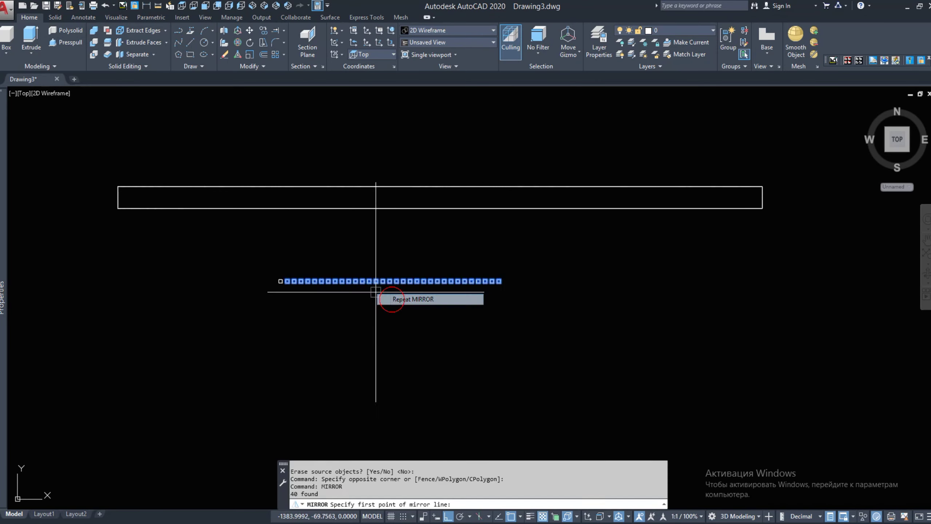
scroll(271, 280, "up", 2)
left_click(281, 280)
left_click(279, 219)
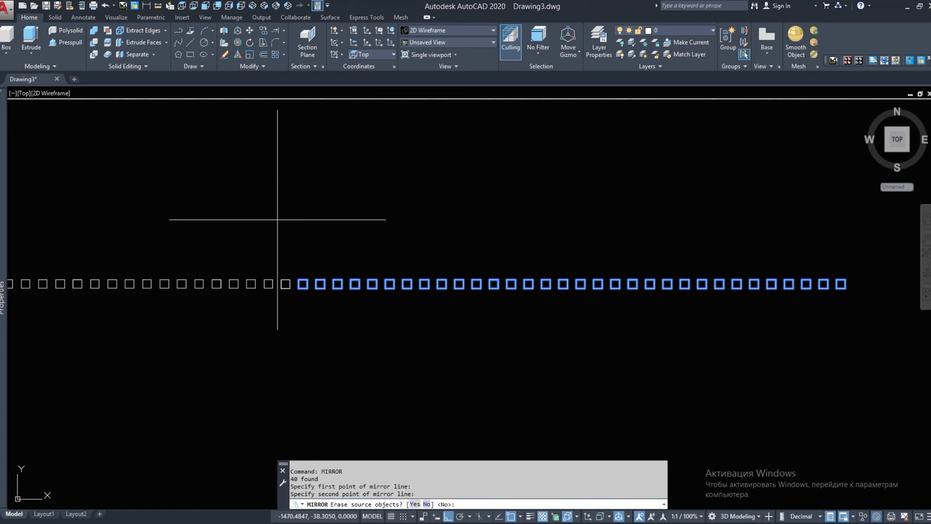
key("Return")
scroll(381, 274, "down", 3)
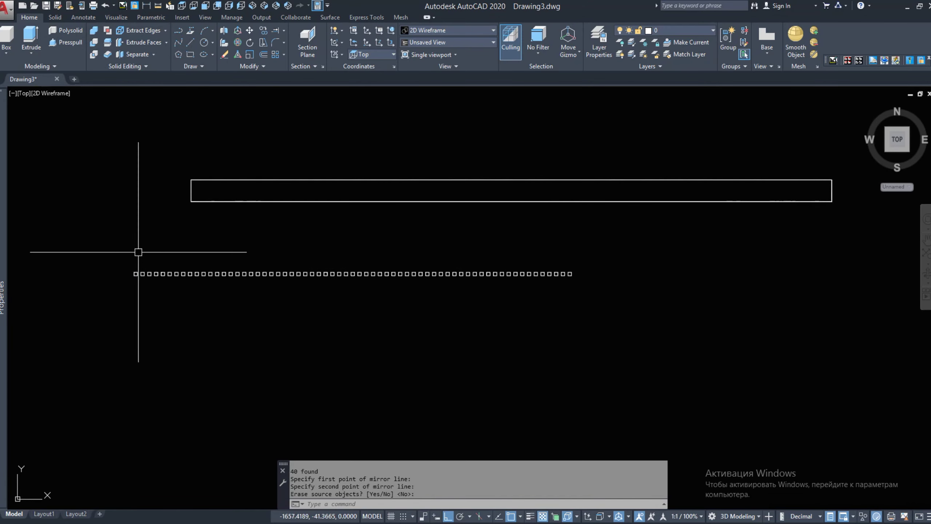
Mirror the 64 strips beside the leftmost one about its vertical centre line, keeping the sources
left_click(138, 252)
left_click(628, 349)
key("Return")
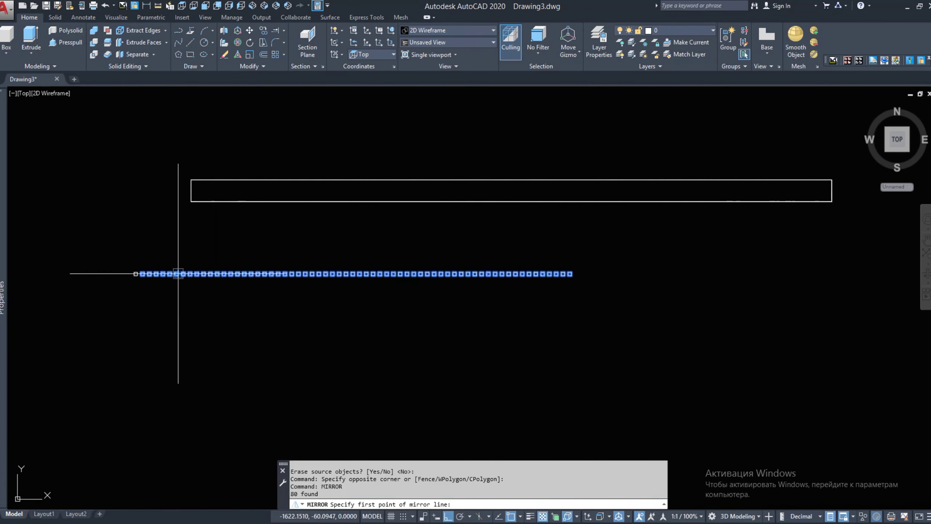
scroll(141, 272, "up", 3)
left_click(145, 271)
left_click(149, 225)
right_click(151, 229)
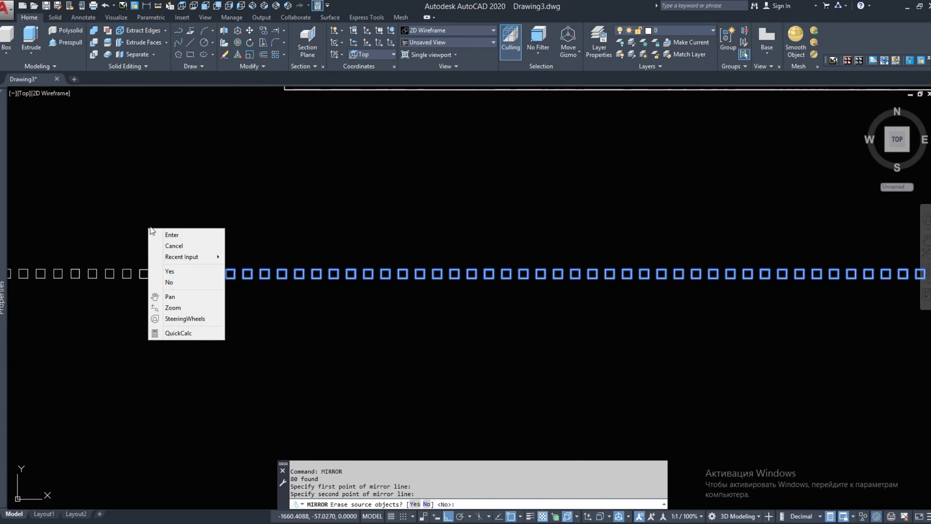
left_click(167, 235)
scroll(166, 243, "down", 1)
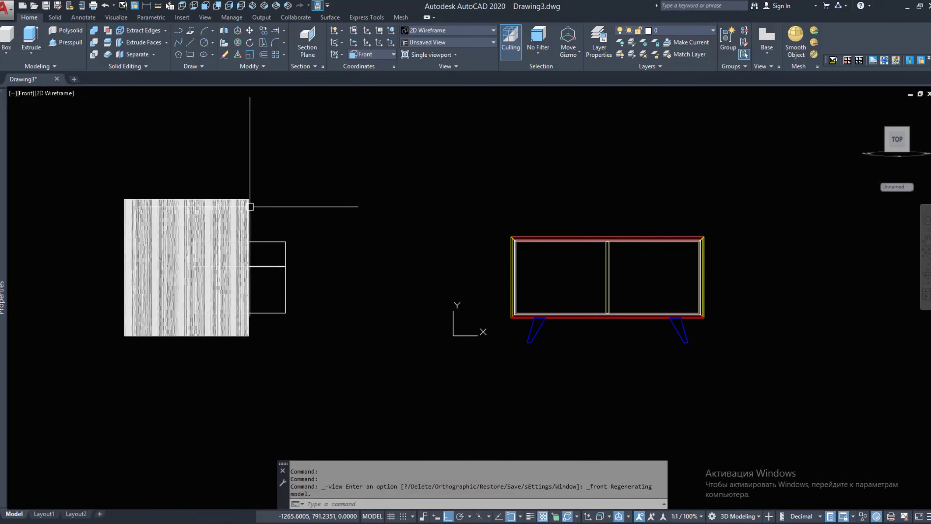
In the Front view, rotate the whole block of strips 45 degrees about its lower-right corner
left_click(250, 207)
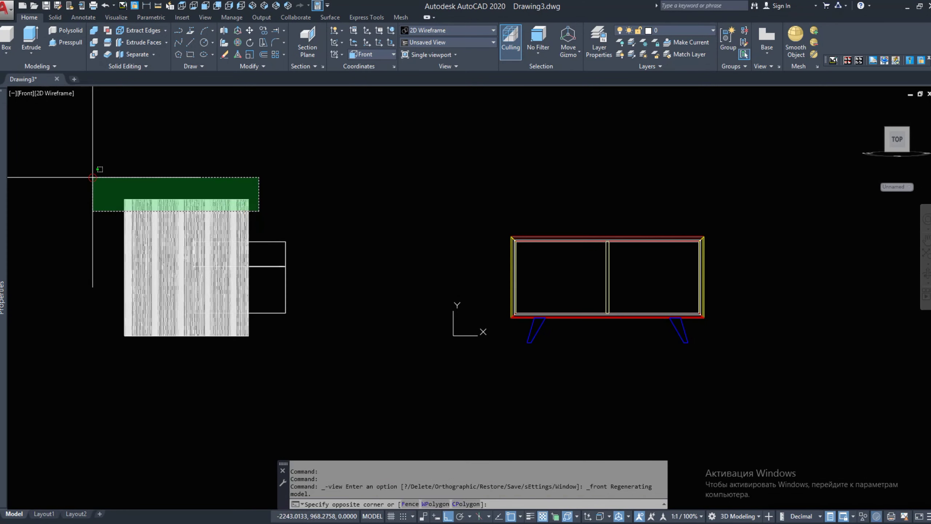
left_click(96, 176)
left_click(251, 42)
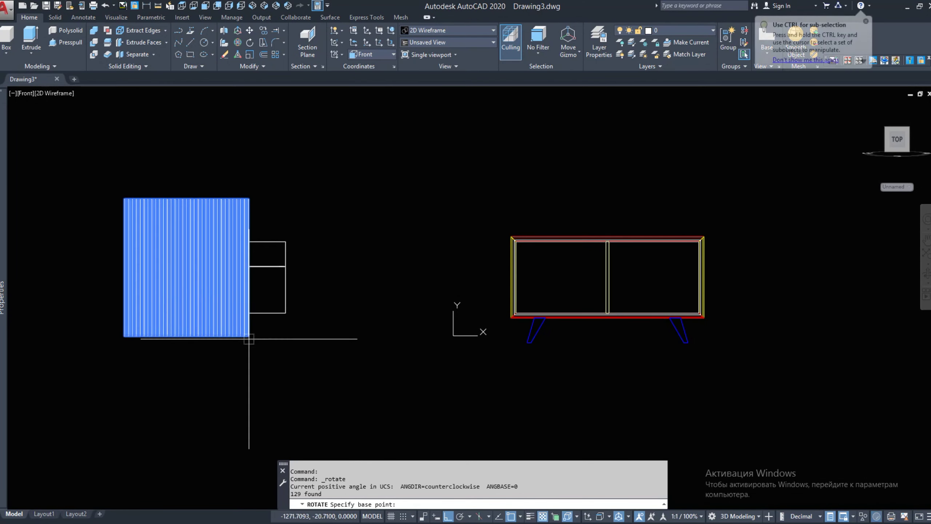
left_click(249, 336)
type("45")
key("Return")
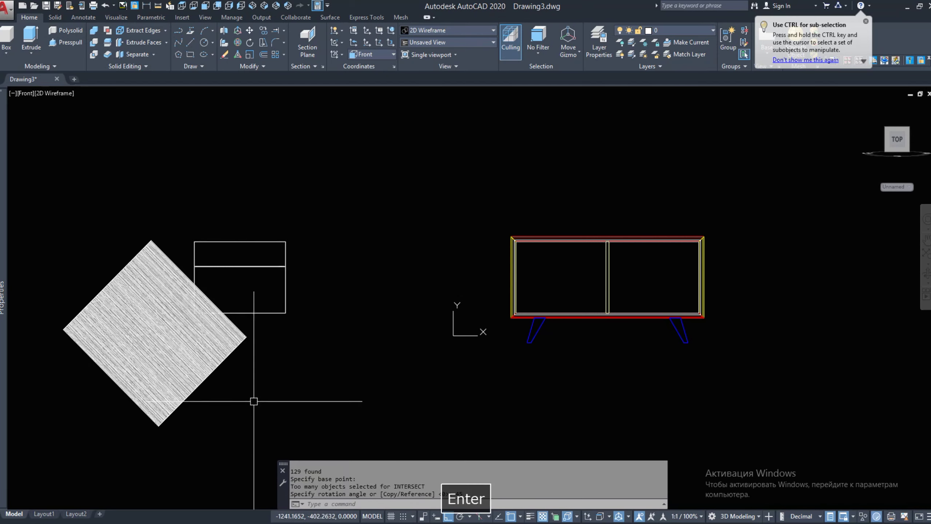
Rotate the block of diagonal strips a further 90 degrees counterclockwise about its top corner
left_click(170, 220)
left_click(79, 410)
right_click(145, 428)
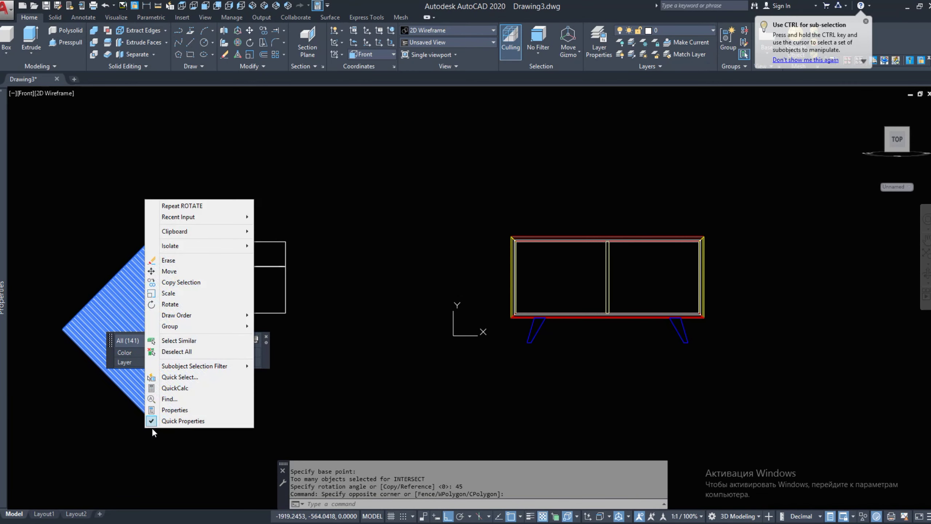
left_click(179, 198)
key("Escape")
right_click(171, 227)
left_click(183, 235)
left_click(163, 236)
left_click(166, 204)
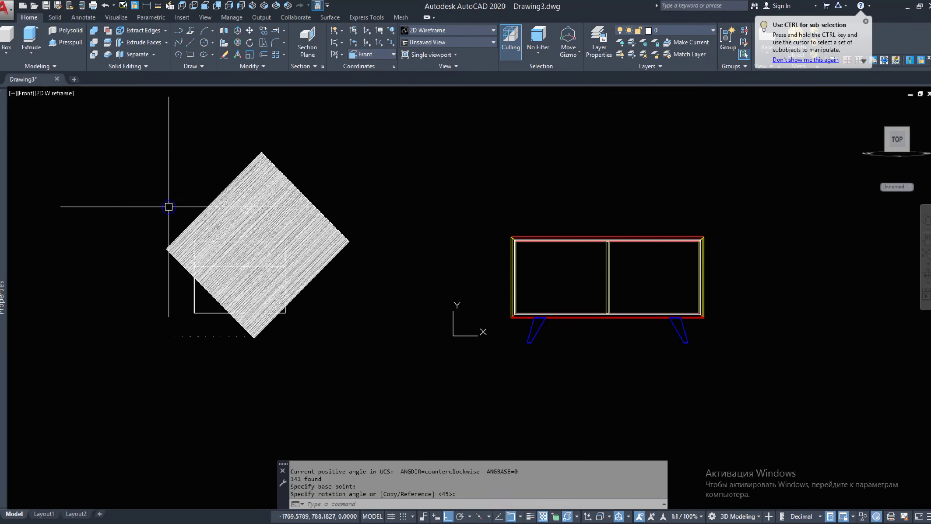
left_click(364, 270)
key("Escape")
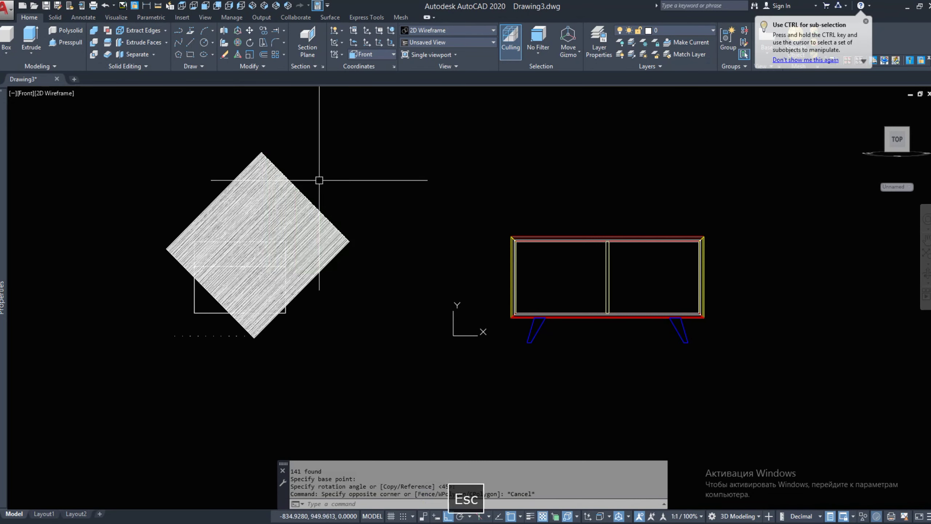
scroll(287, 180, "up", 2)
left_click(316, 148)
left_click(179, 190)
left_click(380, 194)
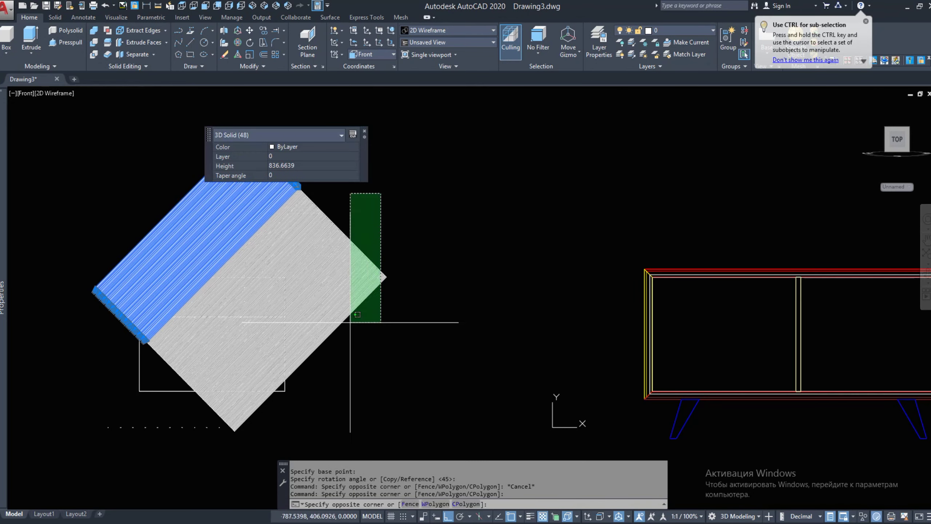
left_click(347, 311)
left_click(370, 162)
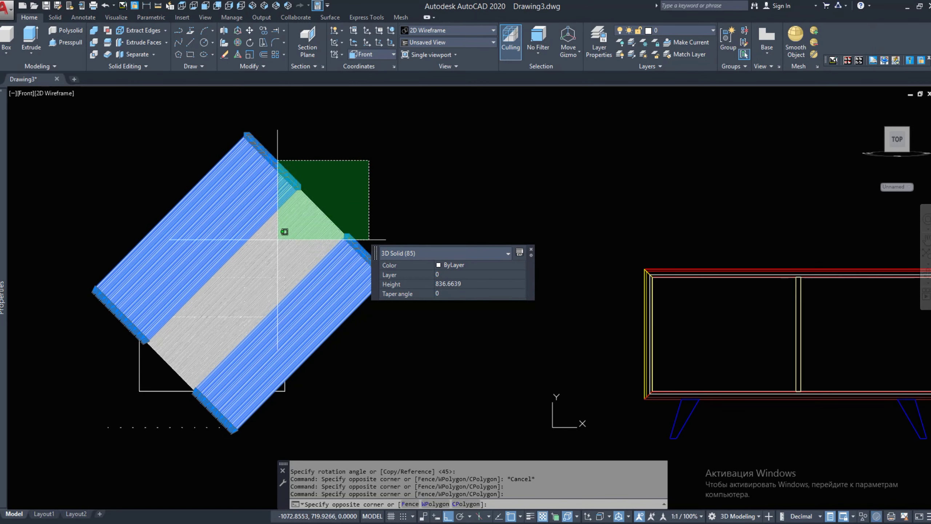
left_click(280, 242)
middle_click_drag(269, 319, 269, 297)
type("m")
key("space")
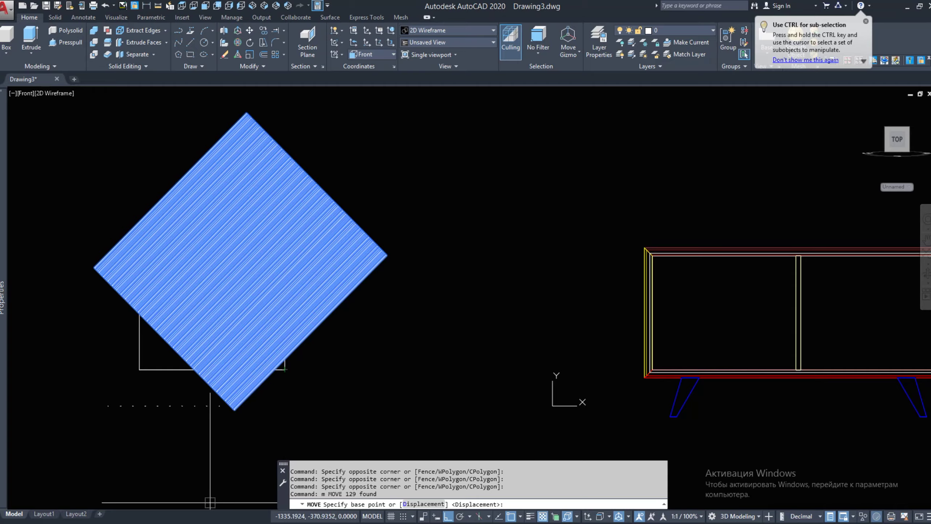
left_click(211, 460)
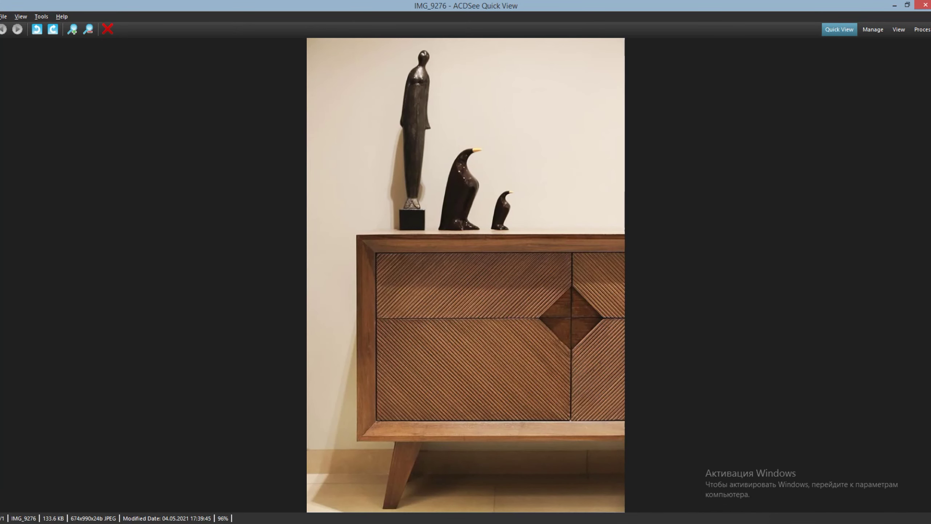
left_click(179, 521)
key("Escape")
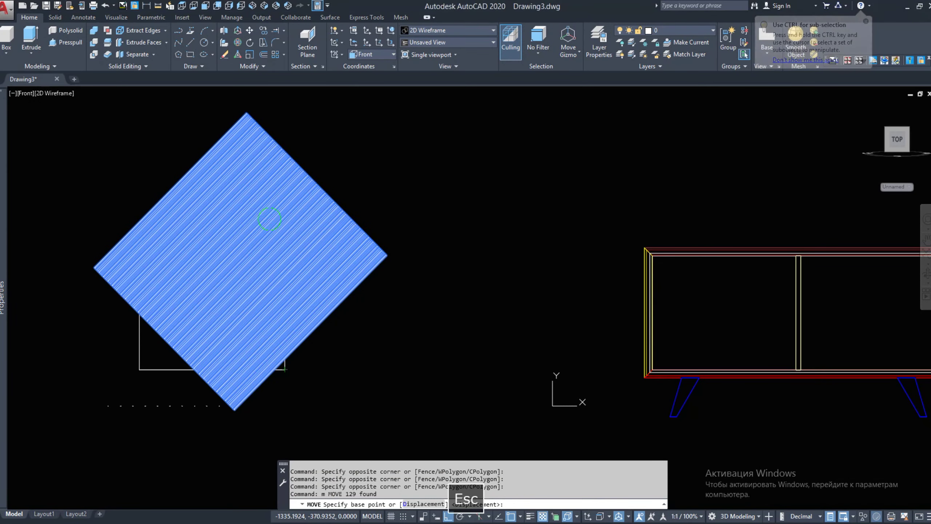
left_click(414, 283)
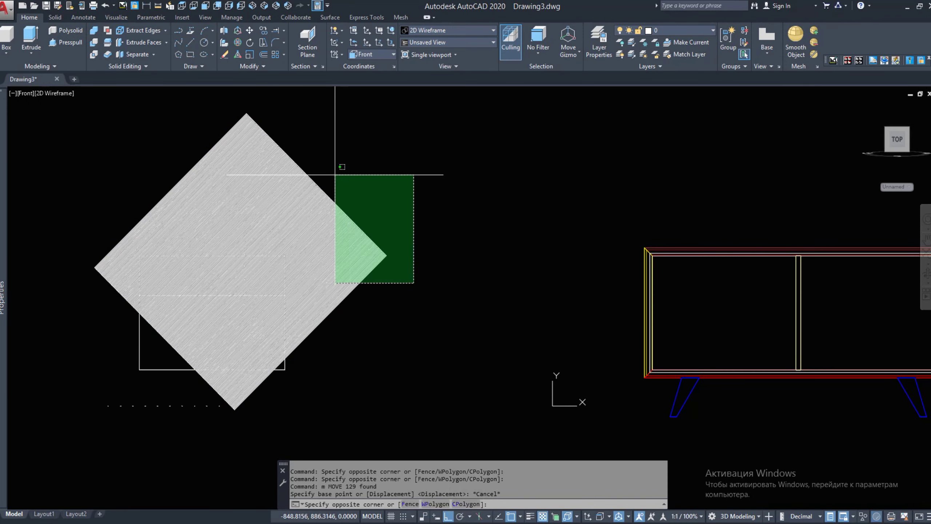
key("Escape")
In the Top view, move the row of strips along the X axis, clear of the two panel blanks
left_click(182, 6)
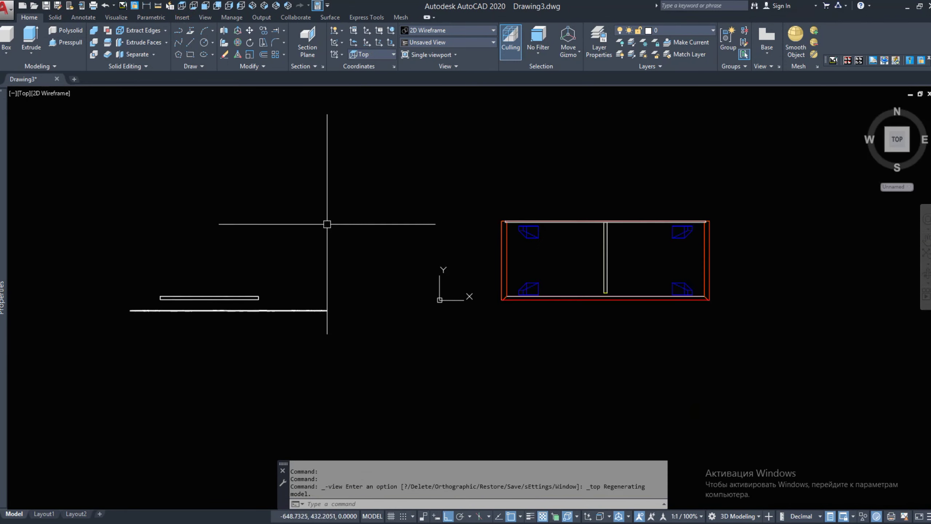
left_click(347, 305)
left_click(83, 357)
type("m")
key("space")
left_click(233, 358)
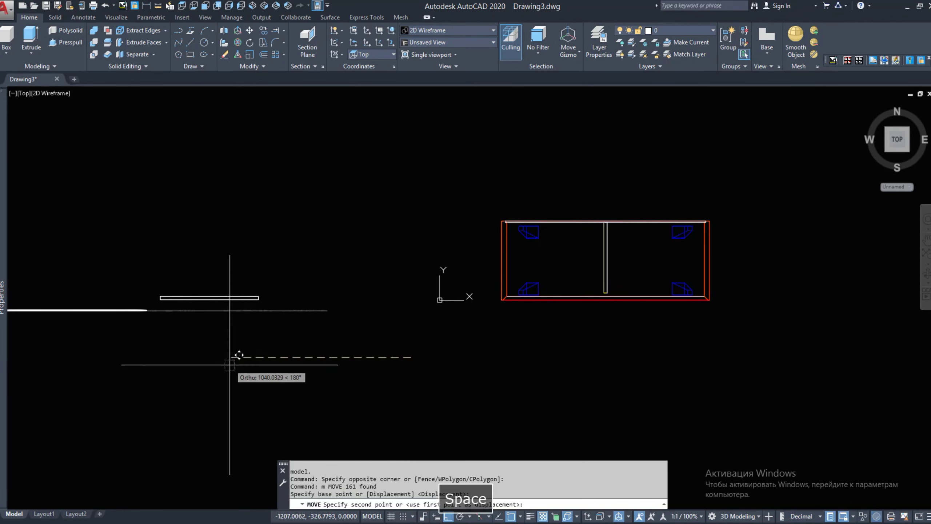
In the Front view, rotate the block of strips 90 degrees about a point near its centre, reversing the diagonal
left_click(205, 6)
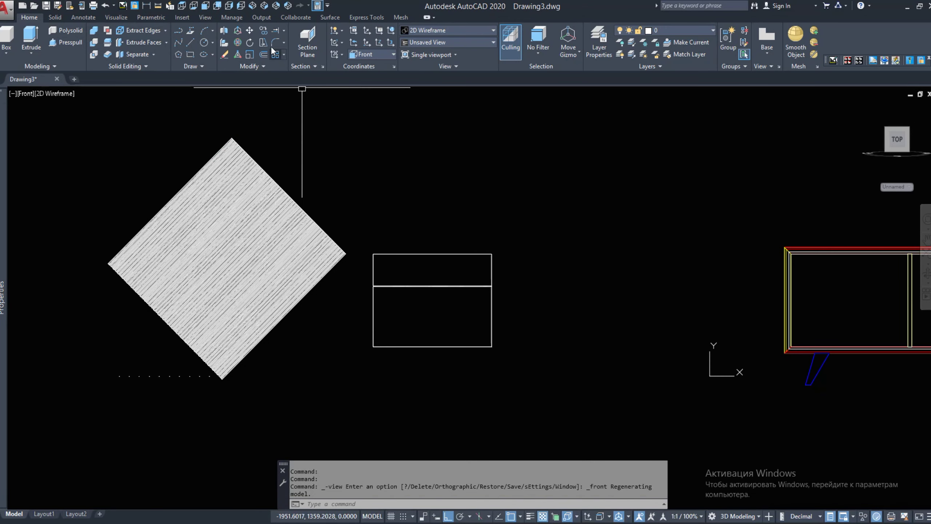
left_click(249, 42)
left_click(297, 343)
left_click(193, 177)
key("Return")
left_click(187, 290)
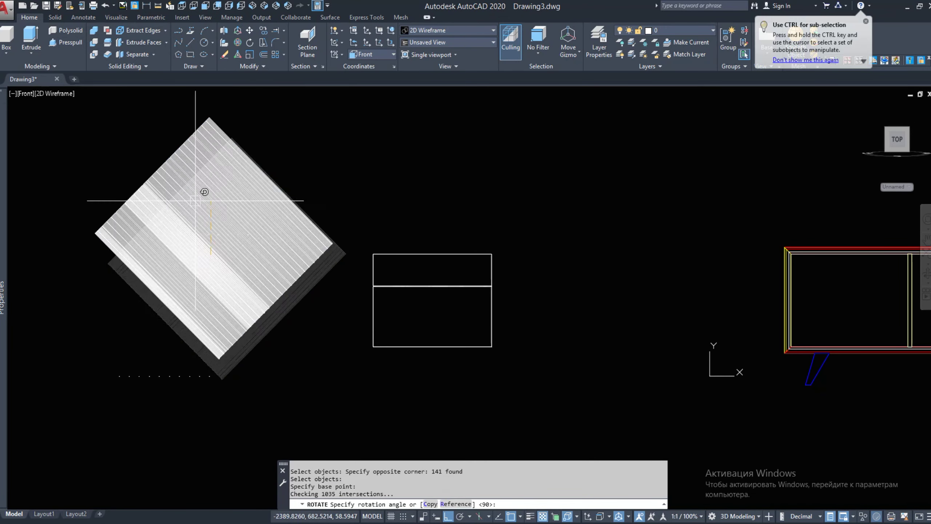
left_click(159, 139)
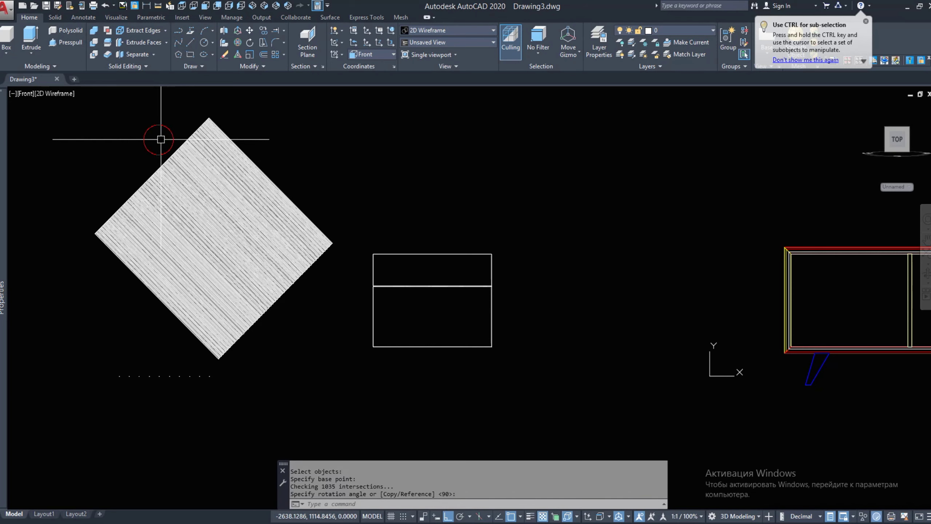
Move the rotated block of strips horizontally onto the two panel blanks
left_click(190, 257)
type("m")
key("space")
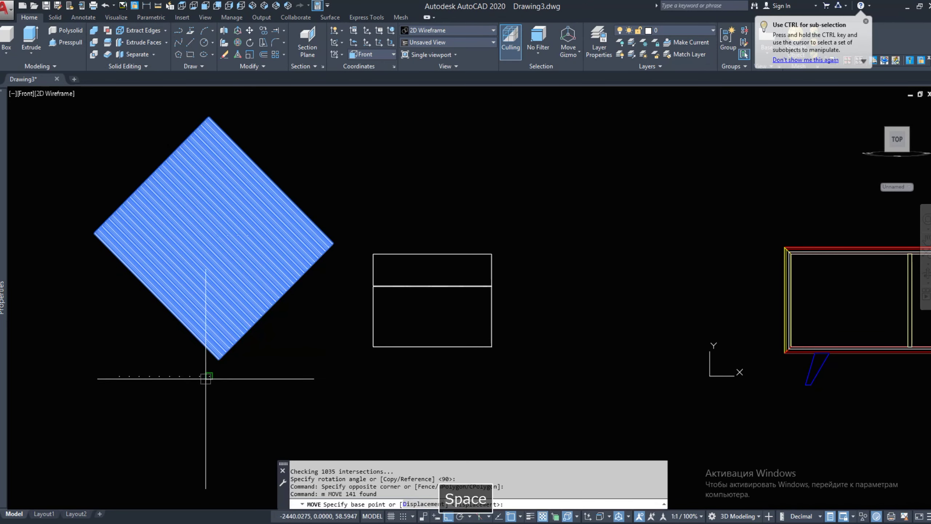
left_click(280, 352)
left_click(499, 353)
Move the 129 long strips straight down over the lower panel blank, leaving the small leftover pieces behind
left_click(545, 147)
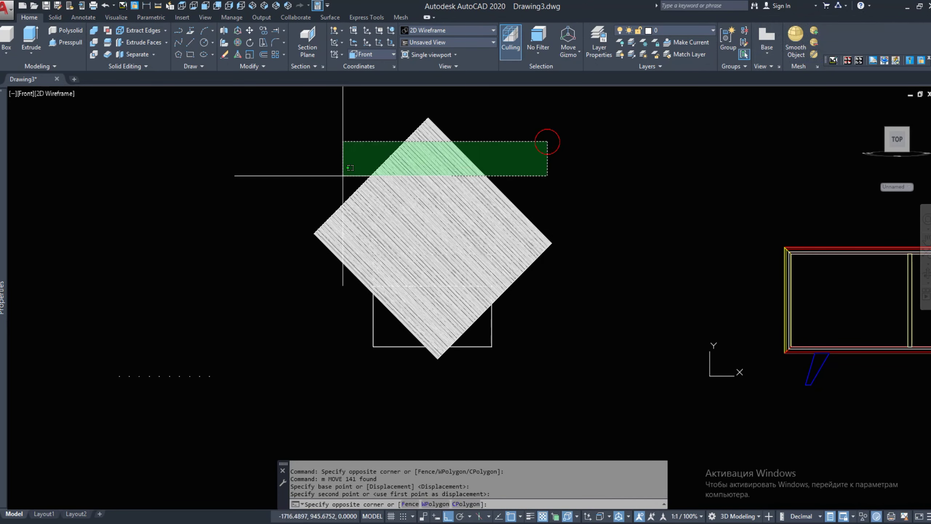
left_click(285, 216)
left_click(354, 123)
left_click(275, 279)
type("m")
key("space")
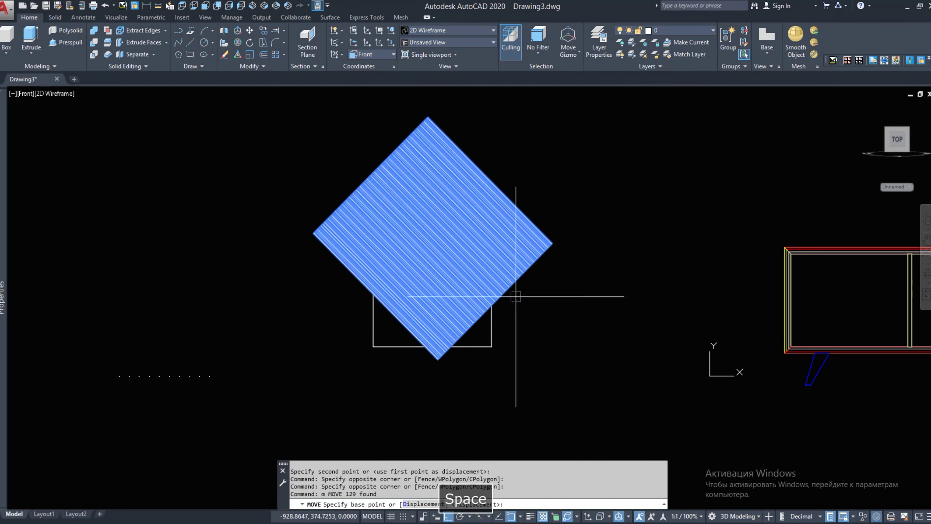
left_click(547, 262)
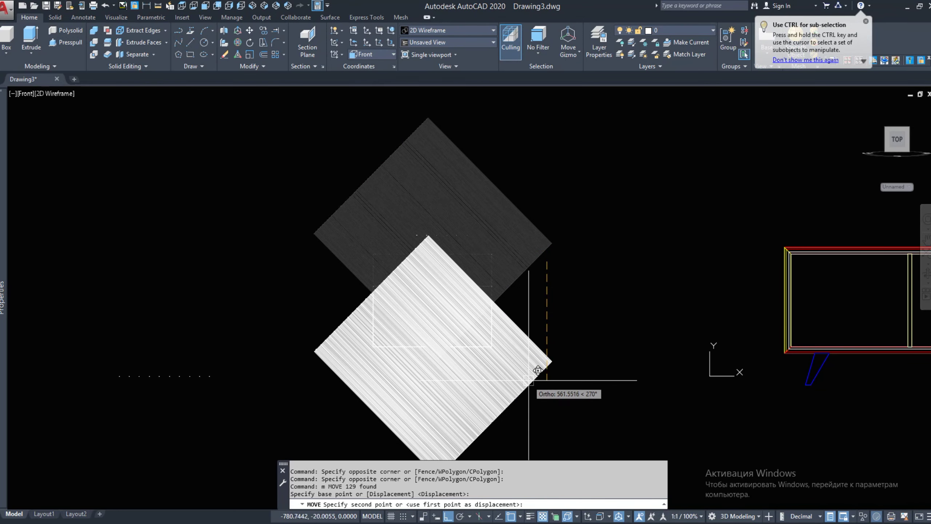
left_click(538, 365)
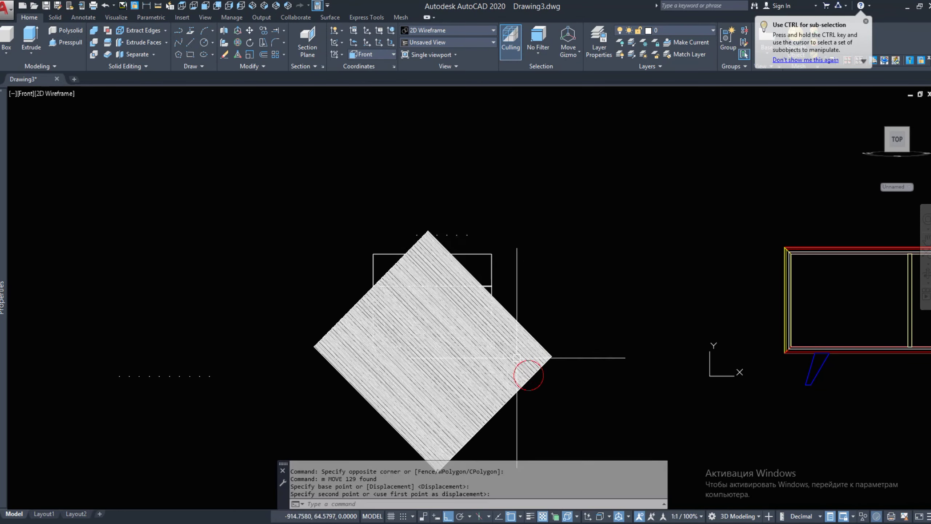
Erase the small leftover pieces near the top of the strip block and the separate leftover row beside it
scroll(473, 293, "up", 2)
left_click(364, 183)
left_click(515, 226)
type("e")
key("space")
scroll(451, 176, "down", 2)
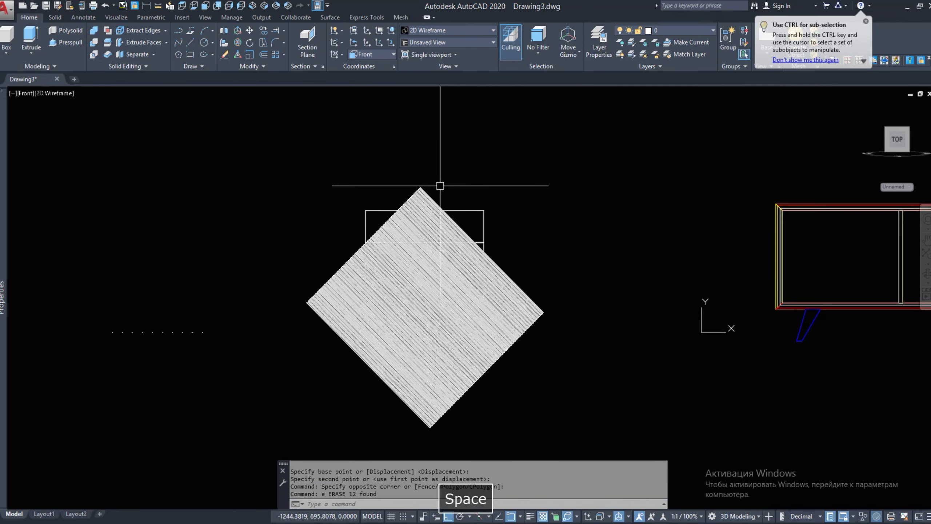
left_click(95, 251)
left_click(268, 399)
type("e")
key("space")
key("Escape")
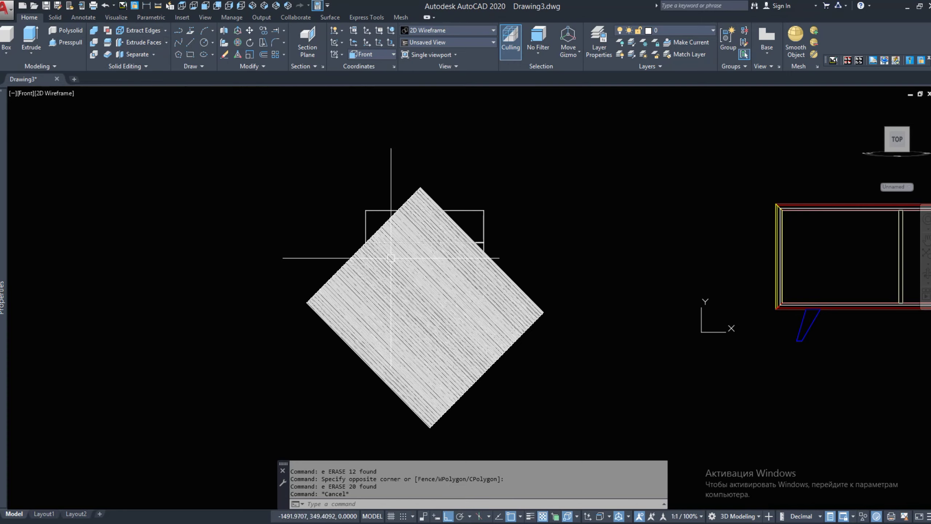
Move only the 129 strips slightly further down, excluding the panel blanks, to clear more of the lower panel's upper-right corner
left_click(172, 522)
left_click(173, 523)
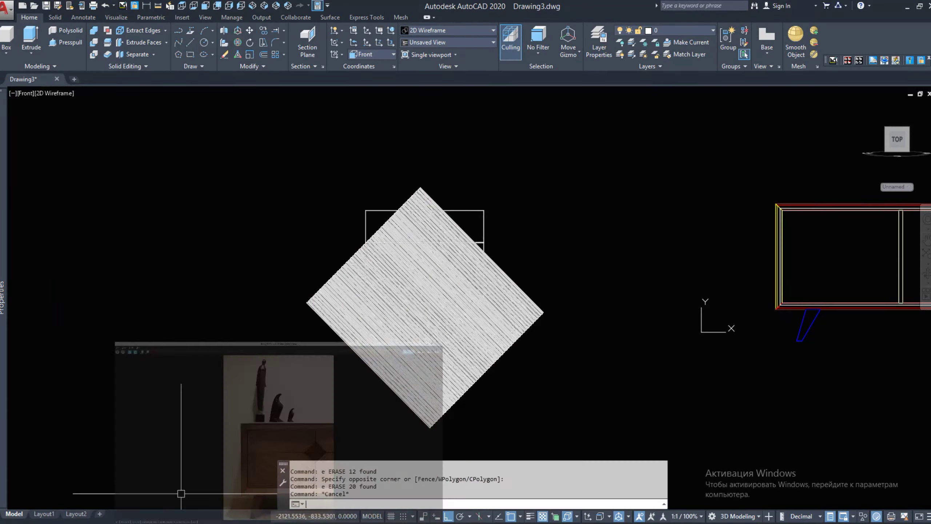
type("m")
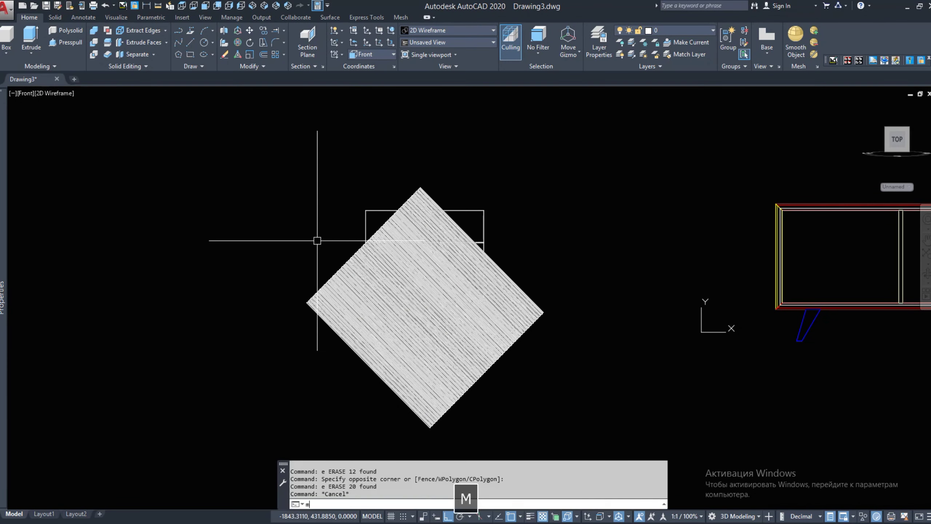
key("space")
left_click(281, 152)
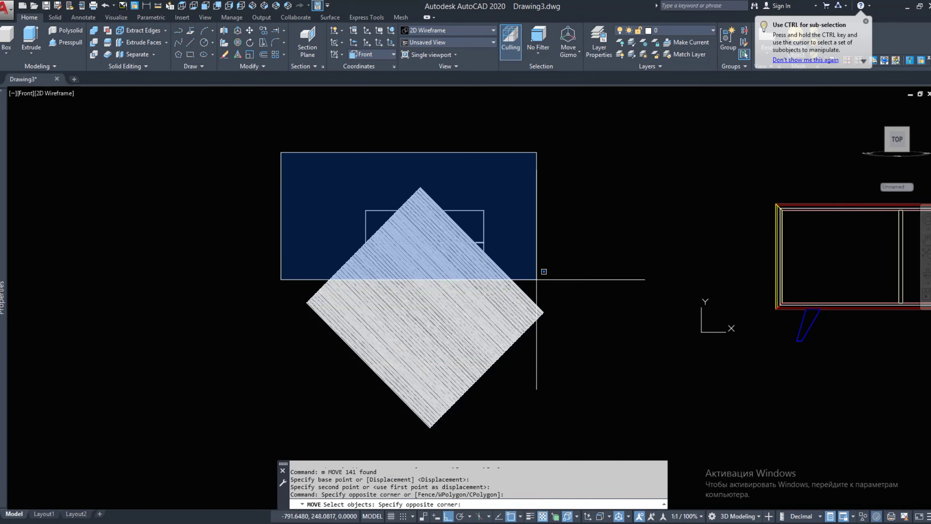
left_click(596, 428)
left_click(579, 425)
scroll(490, 218, "up", 6)
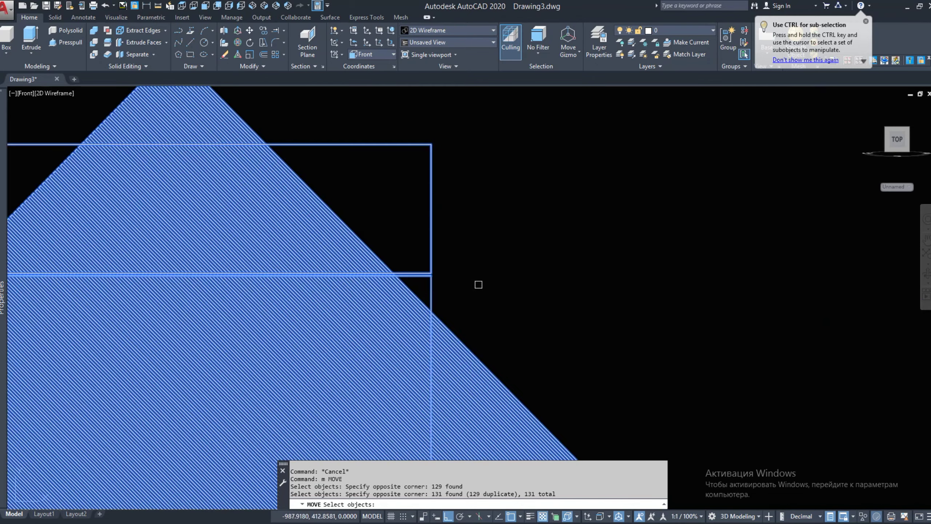
left_click(476, 285, "shift")
left_click(426, 245, "shift")
key("Return")
left_click(477, 244)
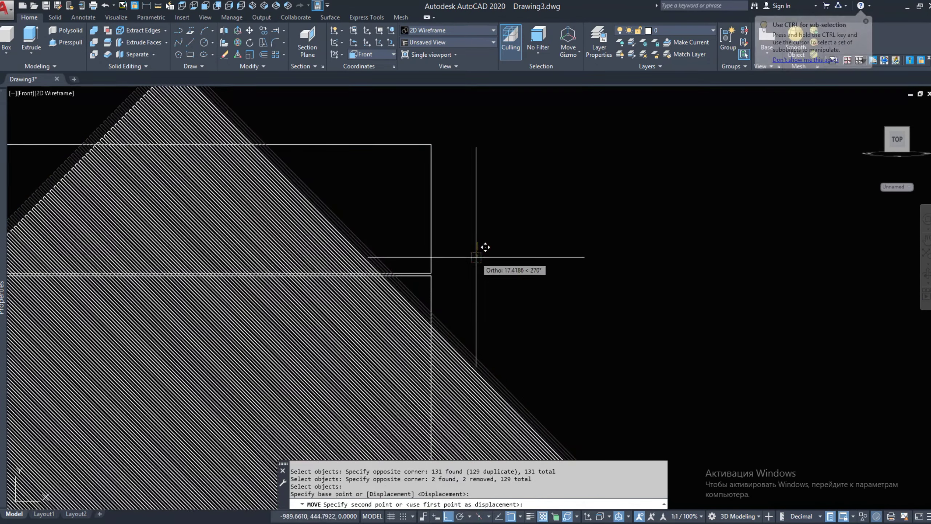
left_click(477, 265)
scroll(477, 265, "down", 6)
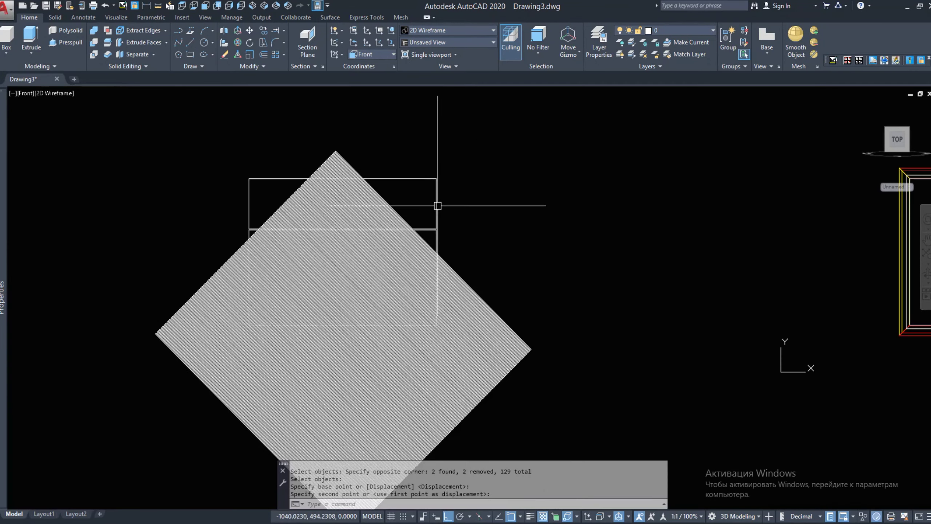
In the Top view, add a vertical linear dimension between the panel blank's front corner and the front edge of the strips
left_click(170, 5)
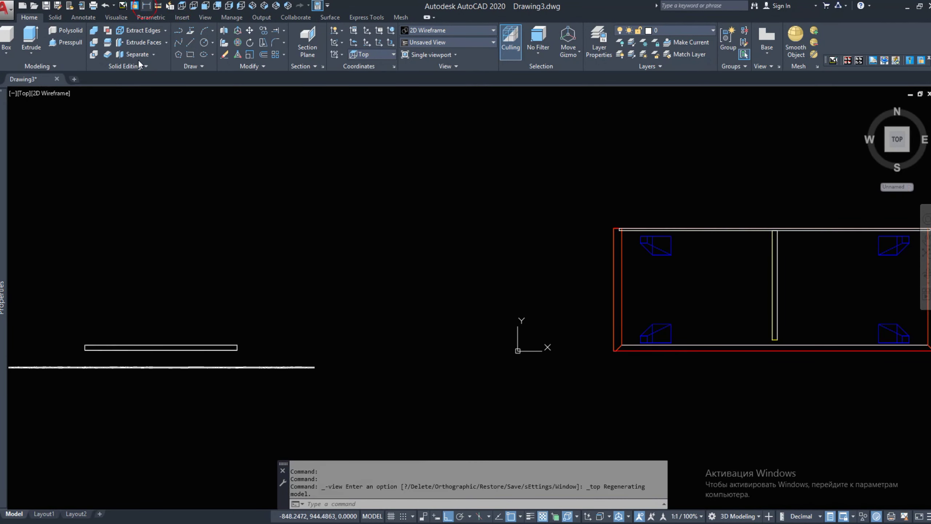
left_click(146, 6)
scroll(71, 380, "up", 10)
middle_click_drag(193, 122, 218, 233)
left_click(246, 190)
scroll(249, 382, "up", 5)
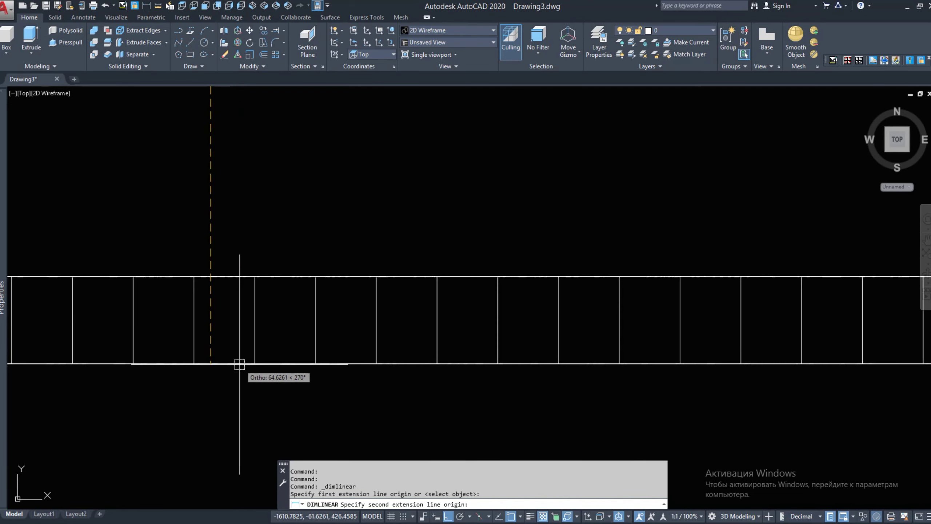
scroll(217, 373, "up", 10)
scroll(220, 373, "down", 10)
scroll(207, 370, "up", 4)
left_click(202, 364)
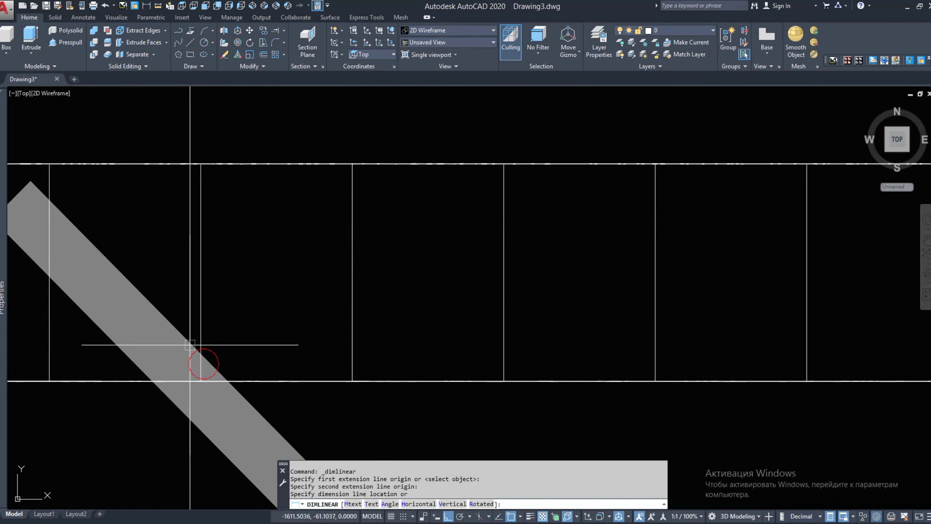
scroll(175, 264, "down", 5)
scroll(156, 235, "up", 4)
left_click(155, 235)
scroll(155, 235, "down", 4)
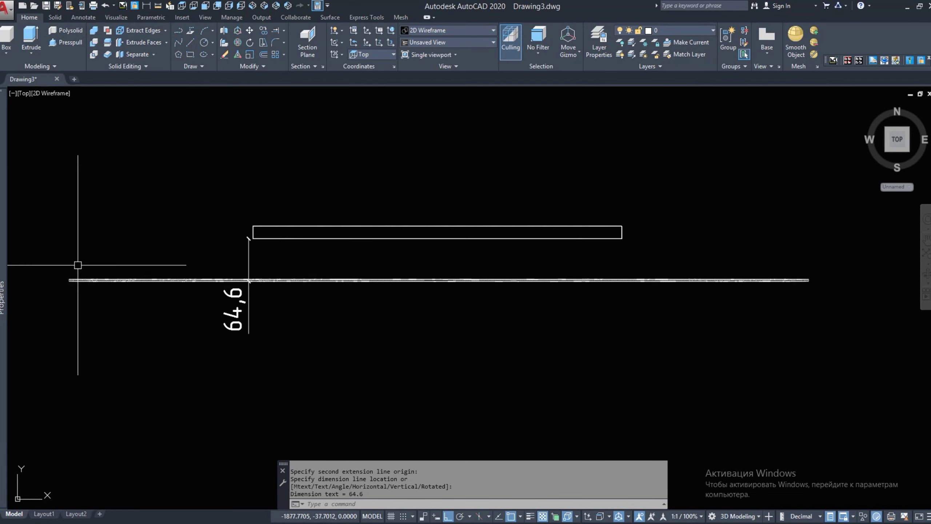
Move all 129 strips towards the panel blanks by the dimensioned distance of 64.6
left_click(53, 259)
left_click(823, 304)
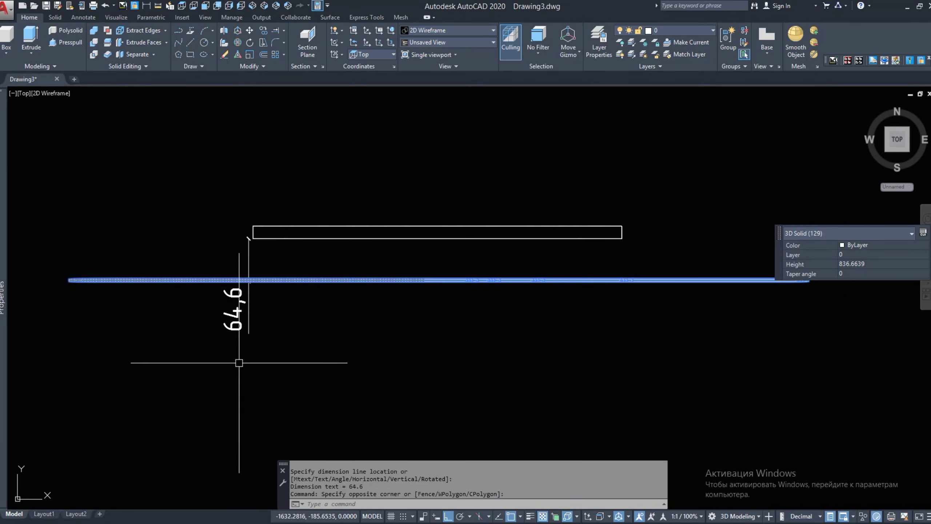
type("m")
key("space")
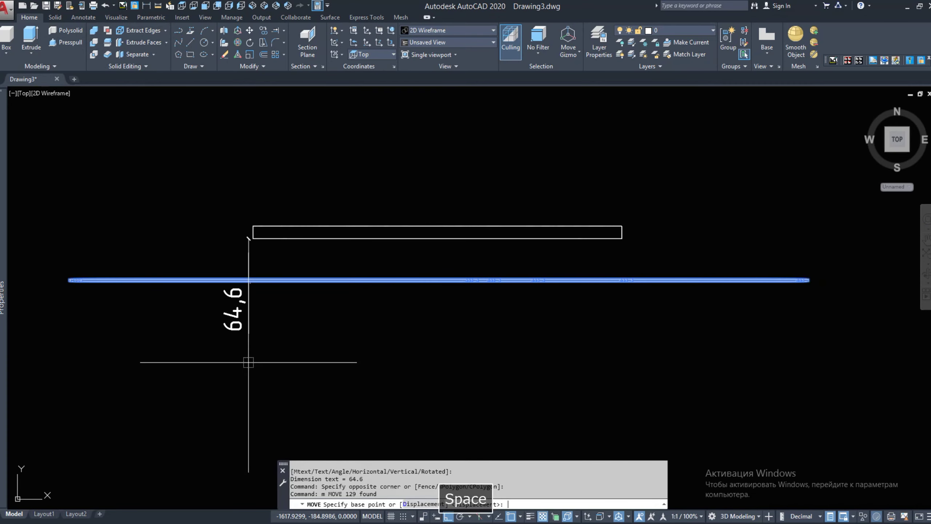
scroll(253, 316, "up", 2)
left_click(291, 348)
type("6")
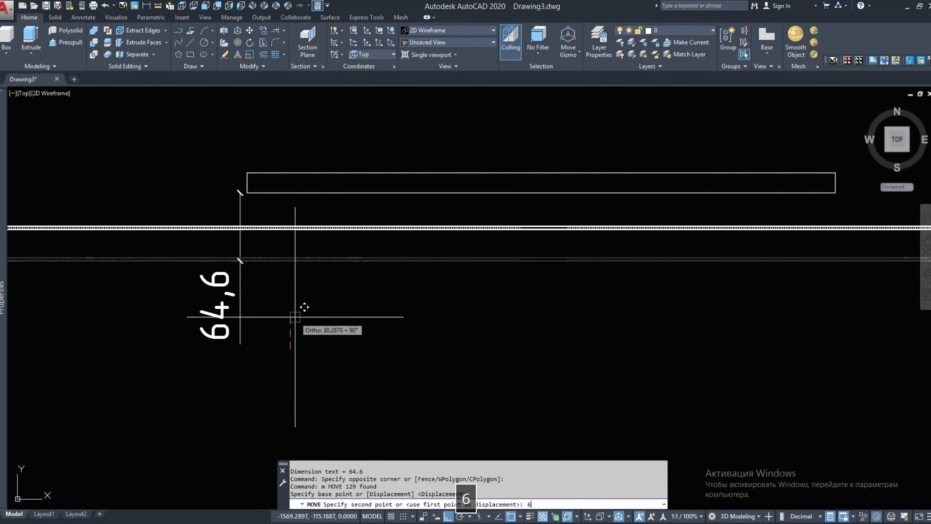
type("4.")
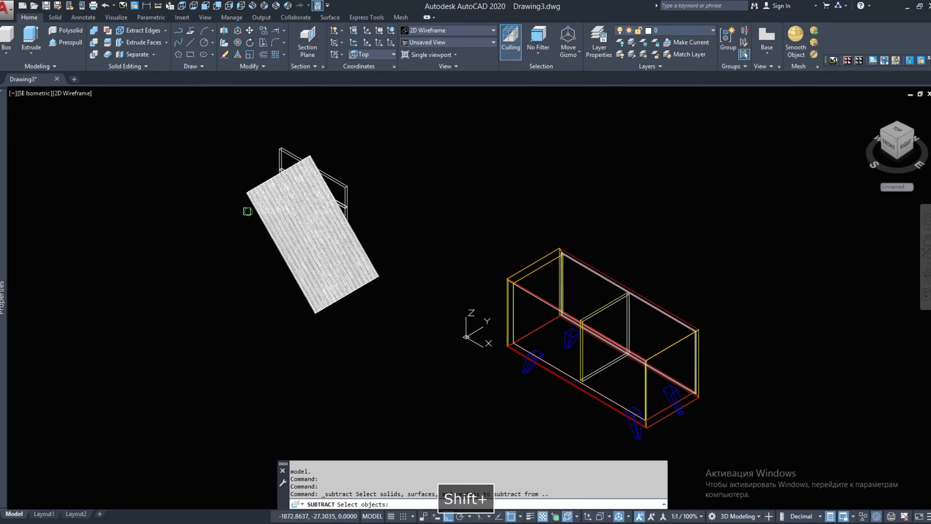
Subtract the 129 strips from the lower panel blank
middle_click_drag(278, 206, 330, 220, "shift")
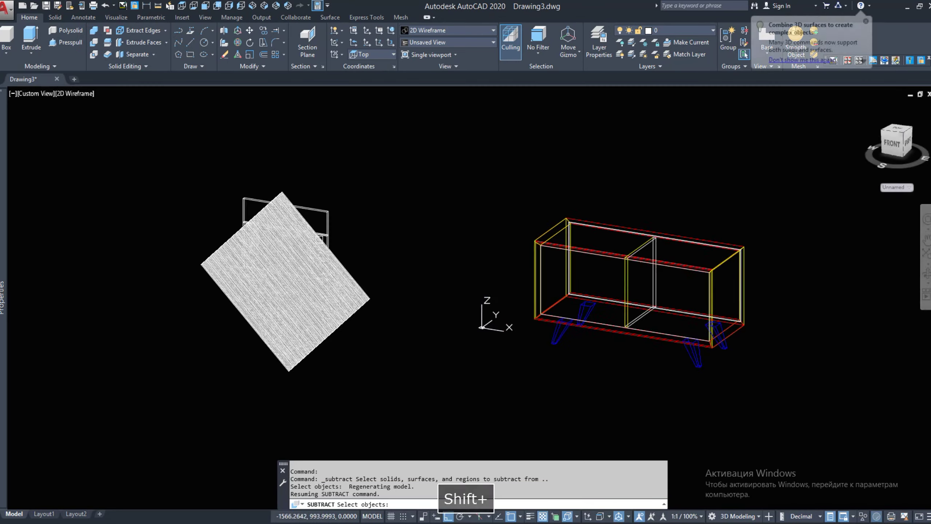
scroll(337, 240, "up", 5)
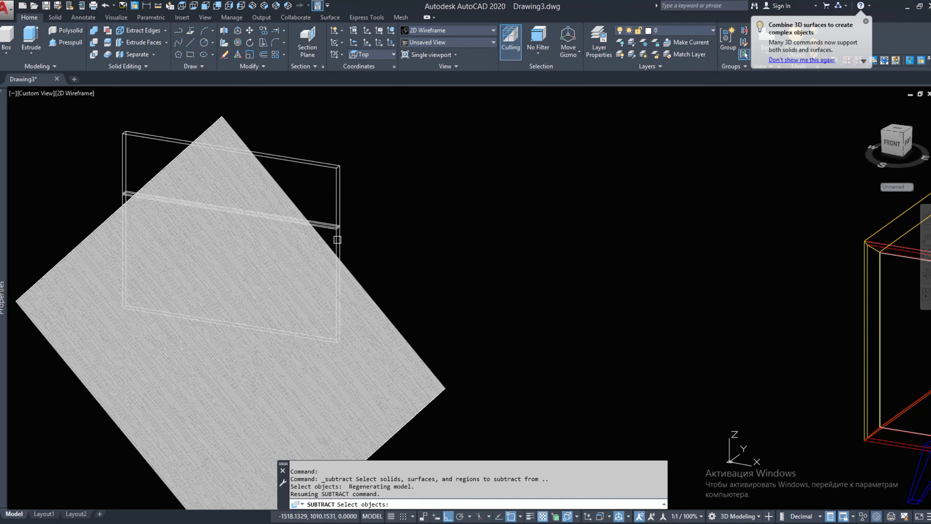
left_click(337, 240)
key("Return")
left_click(409, 305)
left_click(381, 385)
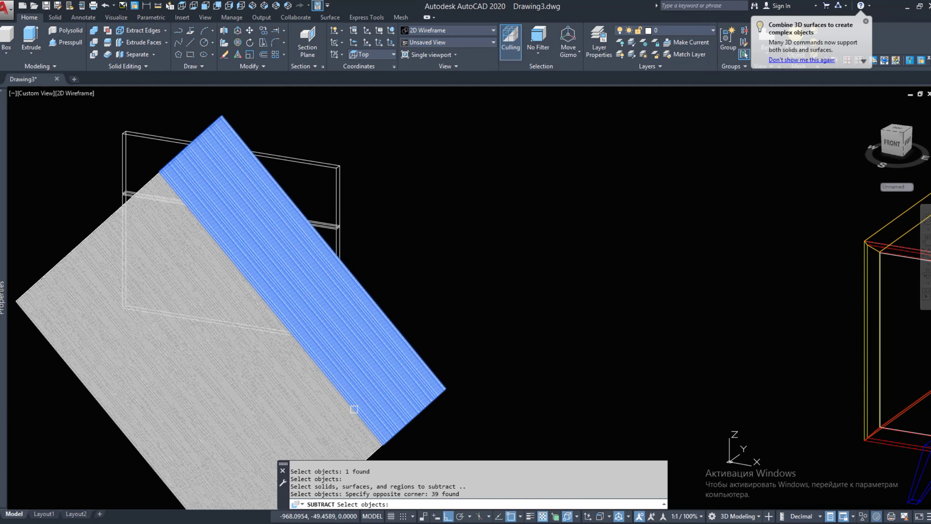
middle_click_drag(381, 385, 438, 271)
left_click(508, 297)
left_click(355, 332)
middle_click_drag(131, 376, 347, 220)
scroll(353, 163, "up", 2)
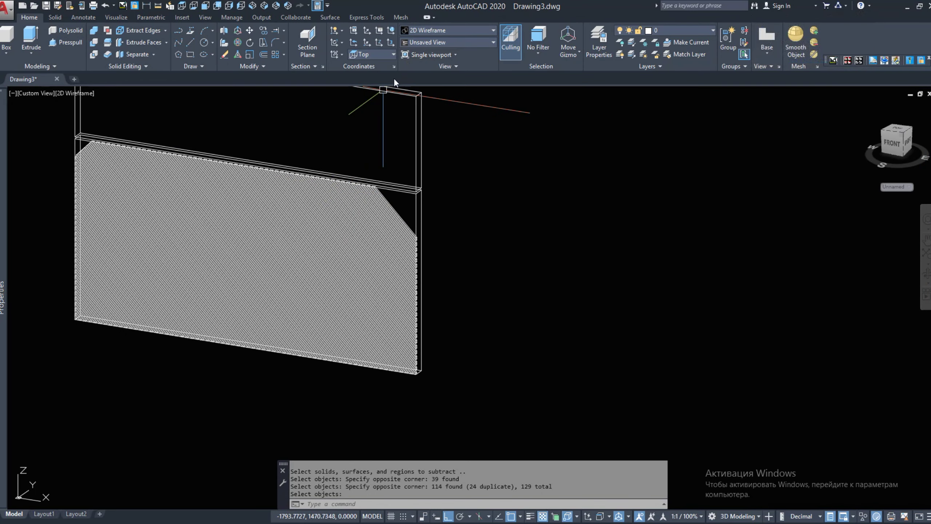
scroll(152, 258, "up", 3)
middle_click_drag(103, 224, 115, 178, "shift")
scroll(103, 242, "up", 2)
middle_click_drag(101, 244, 280, 176)
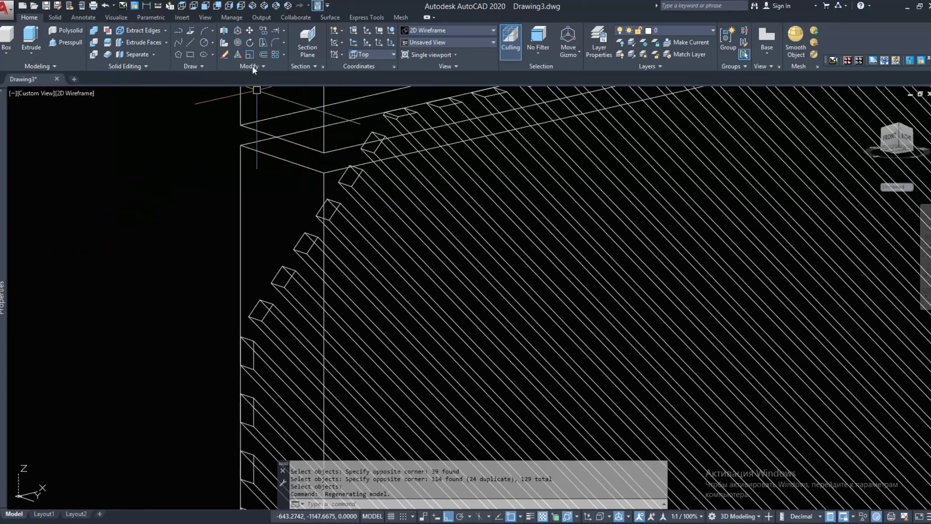
left_click(130, 43)
scroll(381, 135, "up", 2)
left_click(353, 145)
right_click(354, 145)
key("Escape")
key("Escape")
Check the grooved panel in the Conceptual visual style and return to 2D Wireframe
left_click(417, 31)
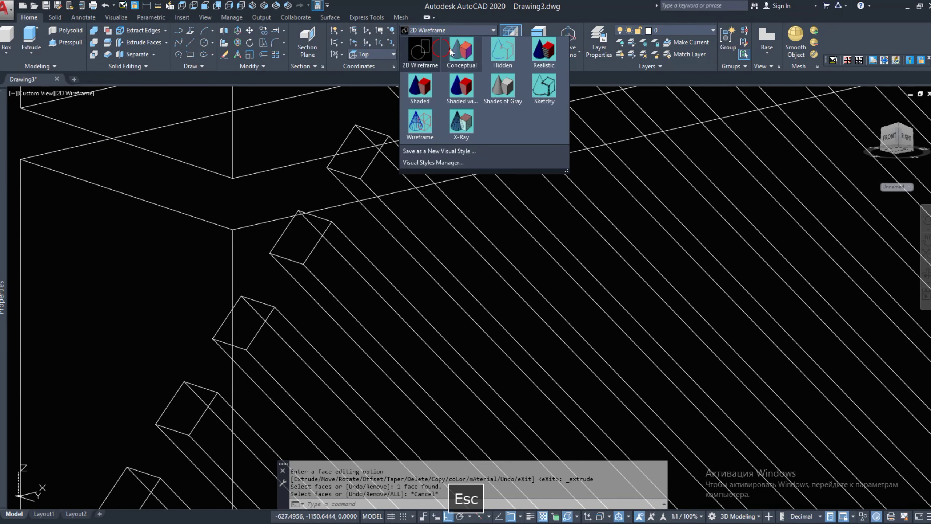
left_click(455, 51)
left_click(449, 31)
left_click(418, 51)
Set the Front view orientation and extrude the end face of the first short strip near the panel's upper-left corner by 50
left_click(205, 6)
middle_click_drag(245, 160, 316, 254, "shift")
scroll(245, 198, "up", 5)
scroll(299, 193, "up", 5)
scroll(376, 156, "up", 3)
key("Escape")
left_click(144, 42)
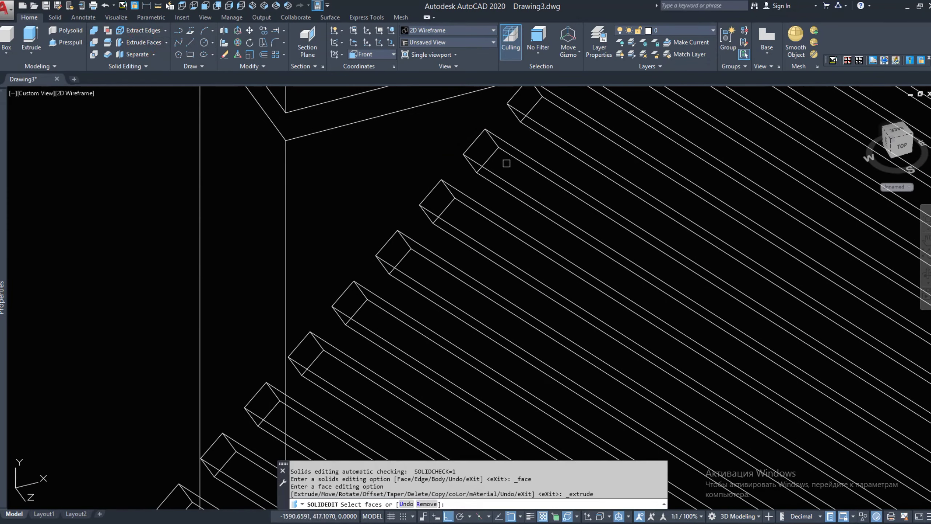
middle_click_drag(527, 120, 473, 191)
left_click(478, 177)
left_click(499, 177, "shift")
right_click(501, 191)
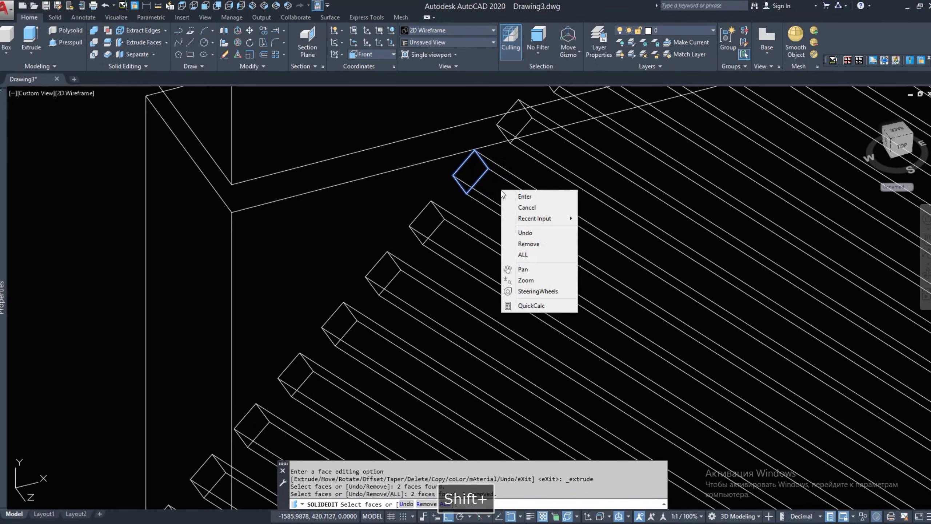
left_click(525, 197)
type("50")
key("Return")
Extrude the end face of the second short strip, just below the lengthened one, by 50
type("e")
key("space")
left_click(440, 233)
left_click(445, 229, "shift")
right_click(456, 240)
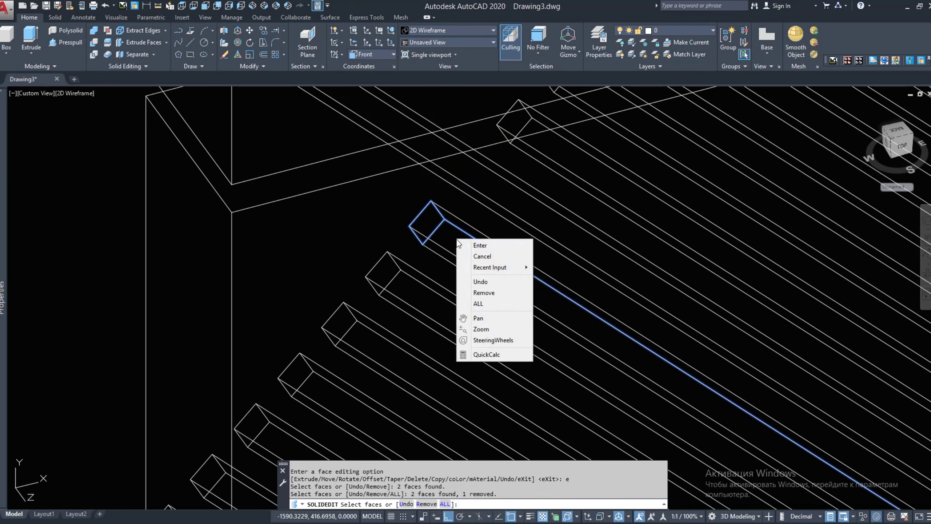
left_click(479, 245)
type("50")
key("Return")
key("Return")
Extrude the end face of the third short strip down the row by 50
type("e")
key("space")
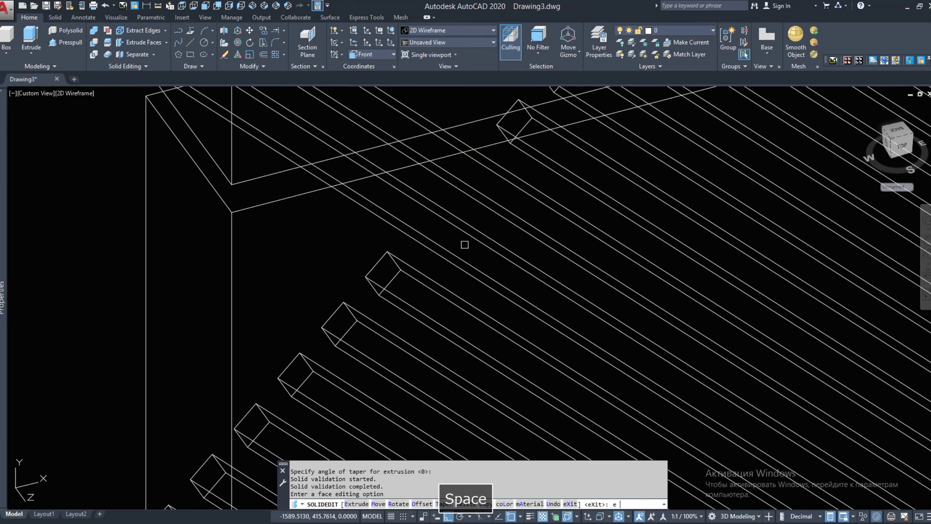
left_click(398, 267)
left_click(414, 275, "shift")
right_click(424, 288)
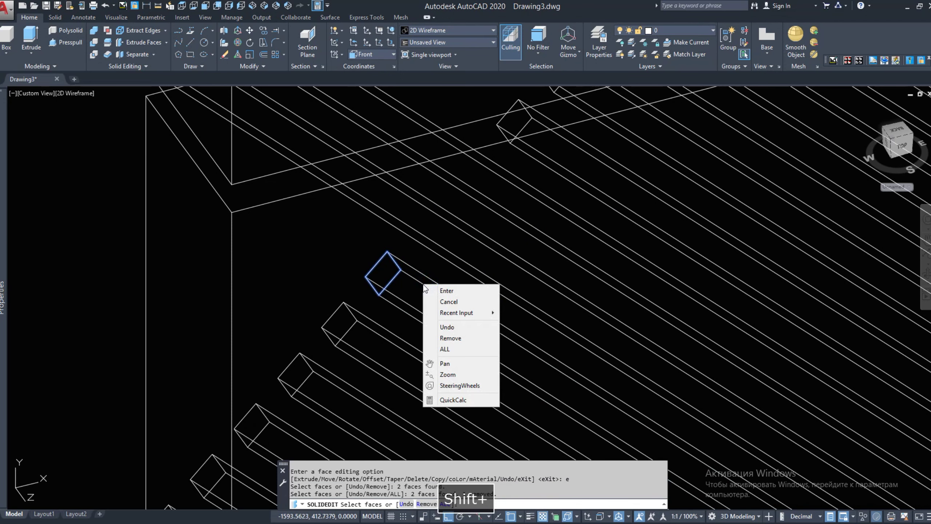
left_click(446, 290)
type("50")
key("Return")
key("Return")
Extrude the end face of the fourth short strip down the row by 50
type("e")
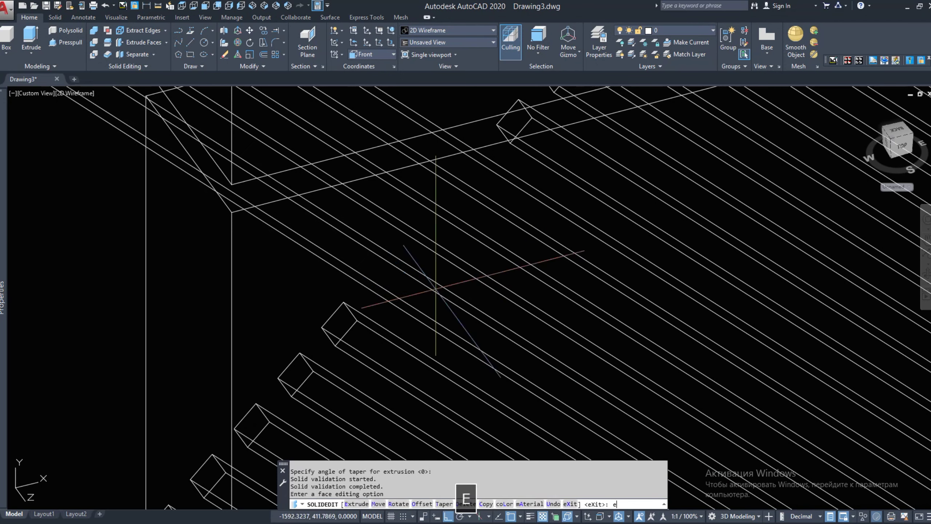
key("space")
left_click(356, 326)
left_click(365, 326, "shift")
right_click(365, 326)
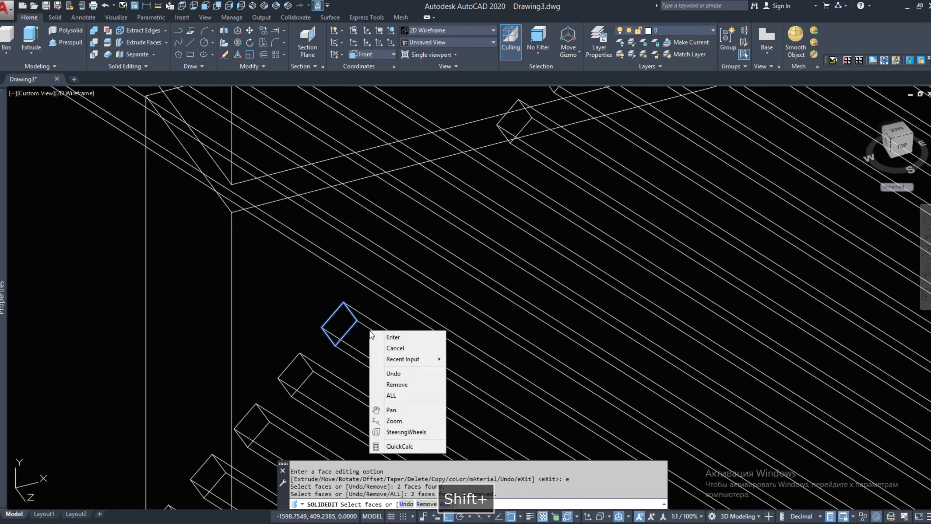
left_click(381, 337)
type("50")
key("Return")
key("Return")
Extrude only the end face of the fifth short strip by 50
type("e")
key("space")
left_click(317, 378)
right_click(353, 360)
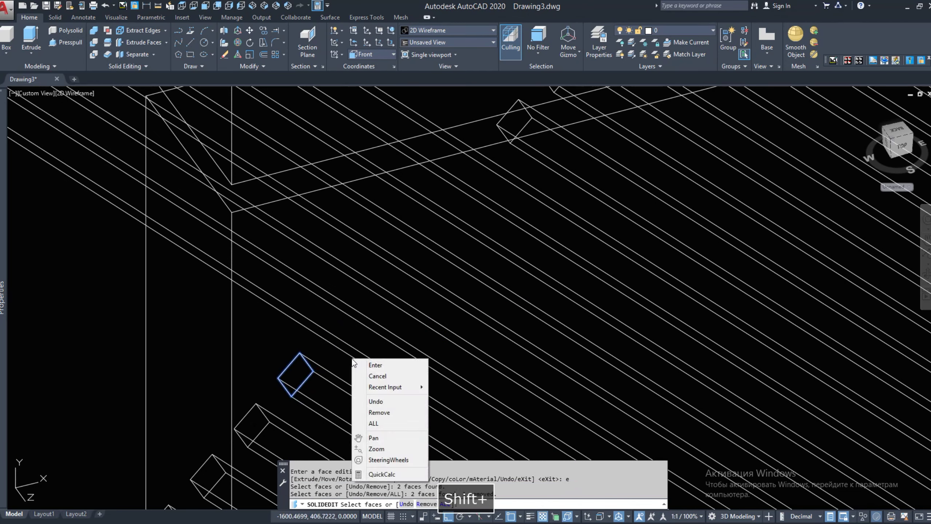
left_click(374, 365)
type("50")
key("Return")
key("Return")
Extrude the end face of the sixth short strip down the row by 50
type("e")
key("space")
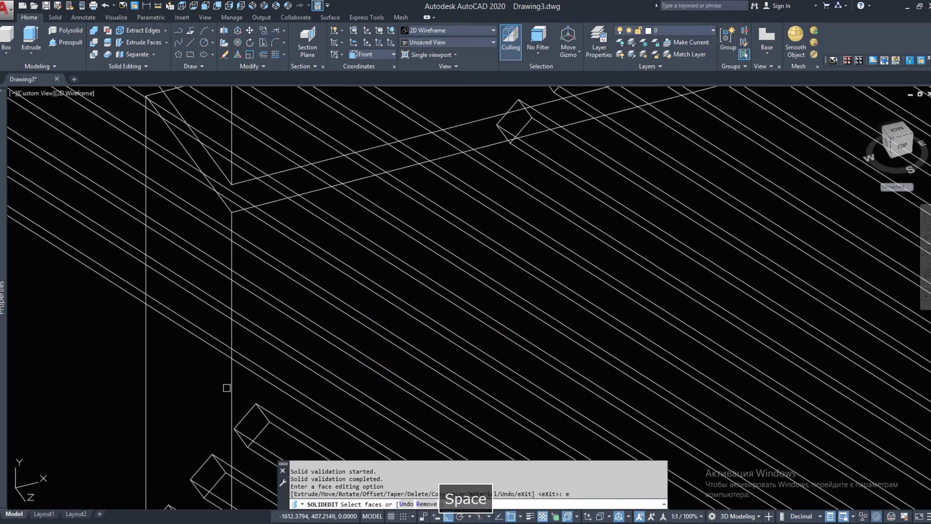
middle_click_drag(224, 385, 350, 218)
left_click(371, 230)
left_click(381, 230, "shift")
right_click(416, 243)
left_click(427, 245)
type("50")
key("space")
key("space")
Extrude the end face of the seventh short strip down the row by 50
type("e")
key("space")
left_click(337, 281)
left_click(353, 287, "shift")
right_click(401, 282)
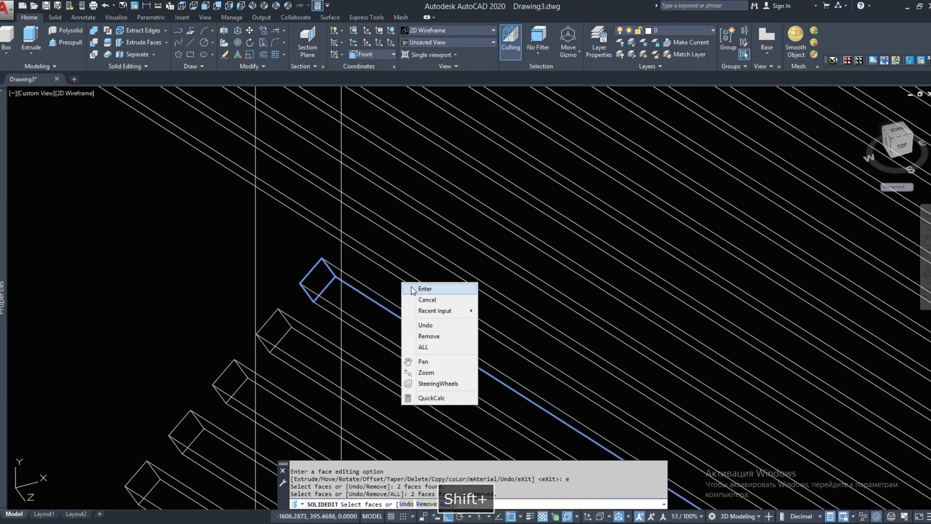
left_click(410, 285)
type("50")
key("Return")
key("Return")
Extrude the end face of the eighth short strip by 50 and end the face editing
type("e")
key("space")
left_click(290, 330)
left_click(303, 332, "shift")
right_click(307, 338)
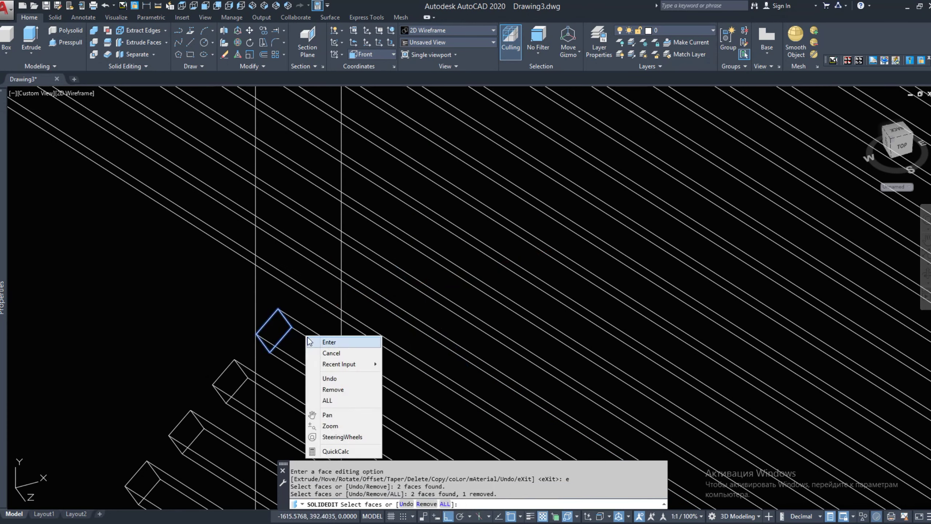
left_click(329, 342)
type("50")
key("Return")
key("Return")
key("Escape")
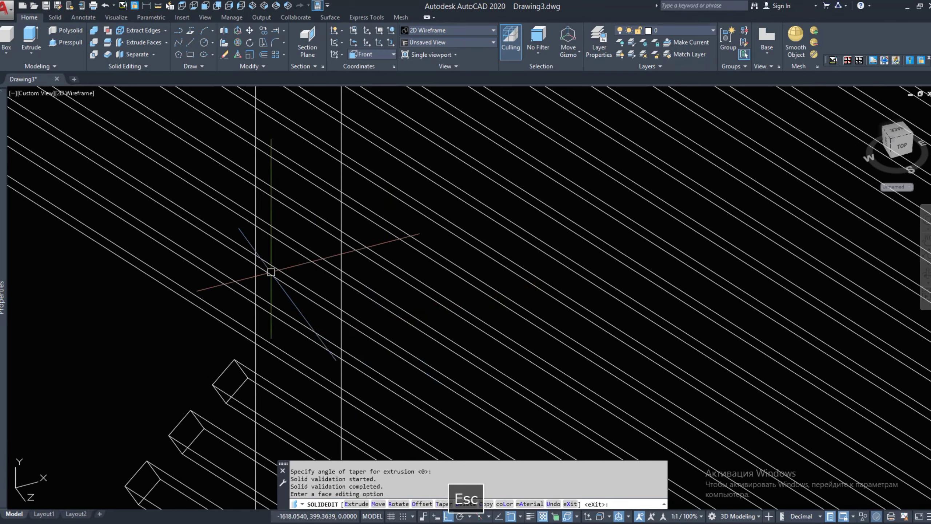
Subtract the lengthened strips from the lower panel blank to cut the diagonal grooves
left_click(94, 42)
scroll(255, 176, "down", 3)
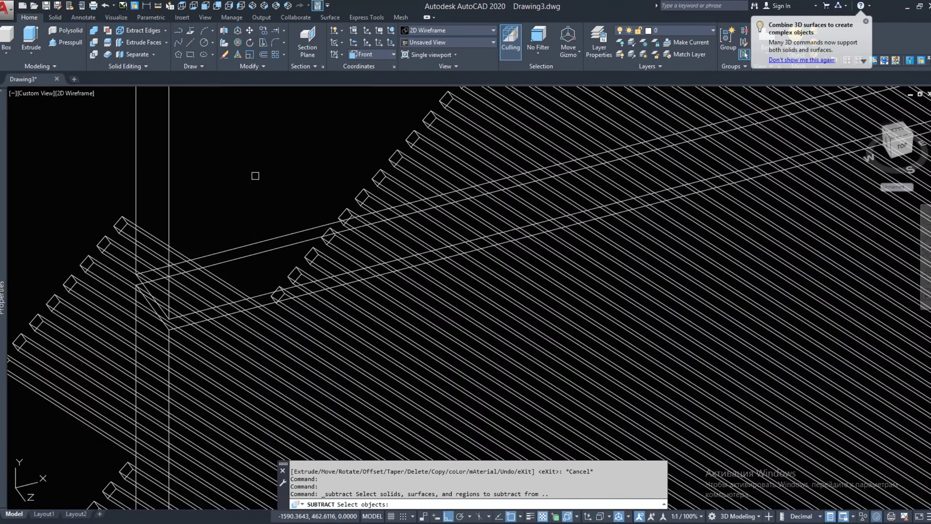
scroll(253, 223, "down", 3)
Draw a vertical line 3 long downwards from the upper panel blank's lower-right corner
right_click(473, 243)
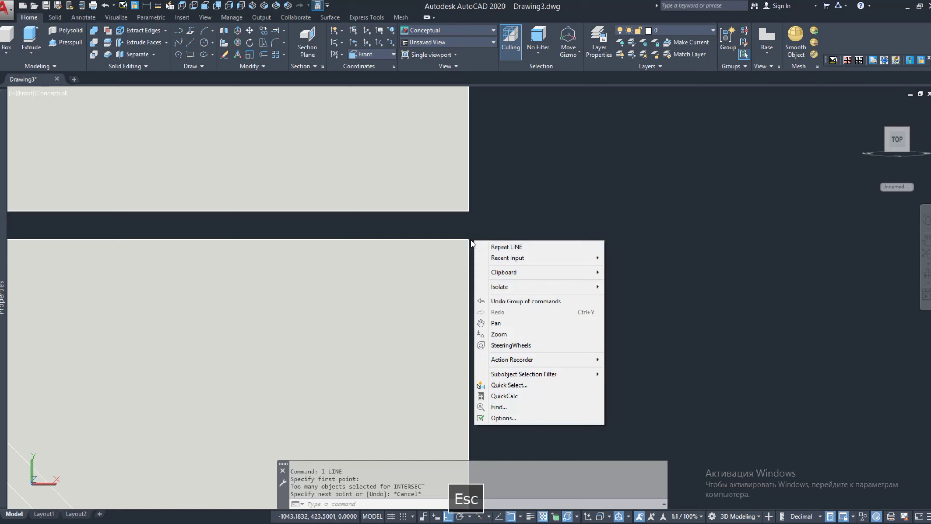
left_click(488, 250)
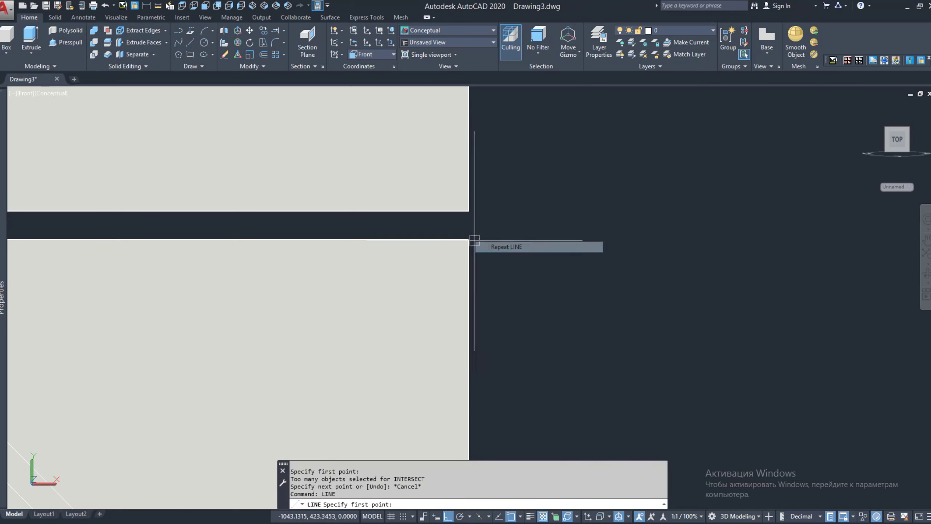
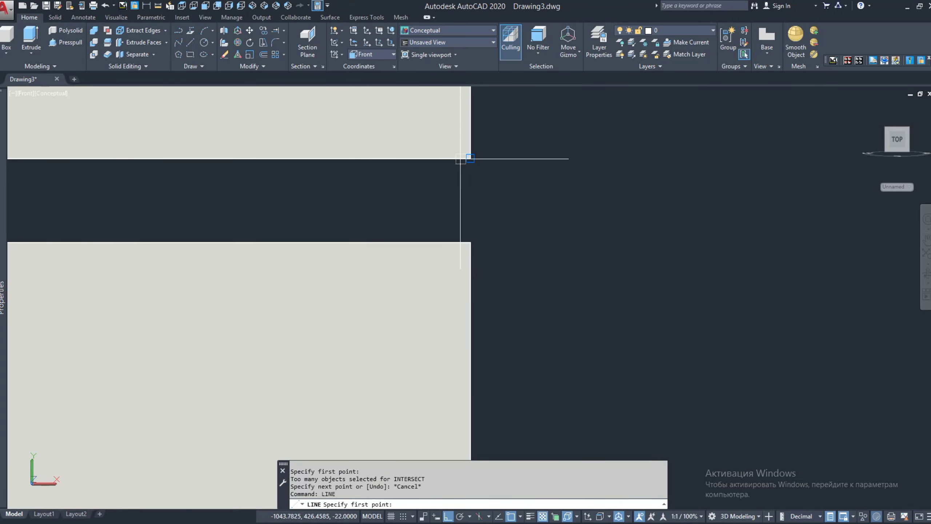
left_click(468, 159)
type("3")
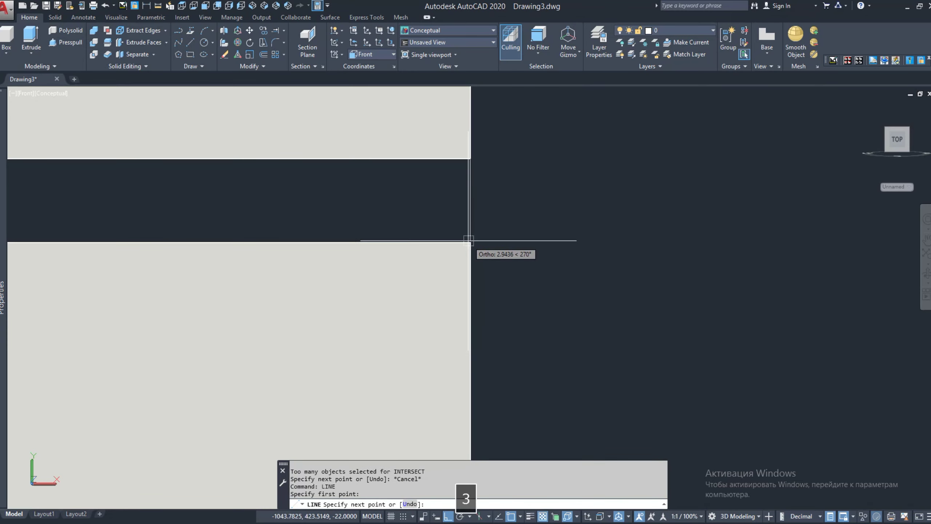
key("Return")
key("Escape")
scroll(464, 202, "down", 8)
scroll(464, 201, "down", 3)
Mirror the grooved lower panel upwards about a horizontal line through the gap between the panels, keeping the original
left_click(430, 229)
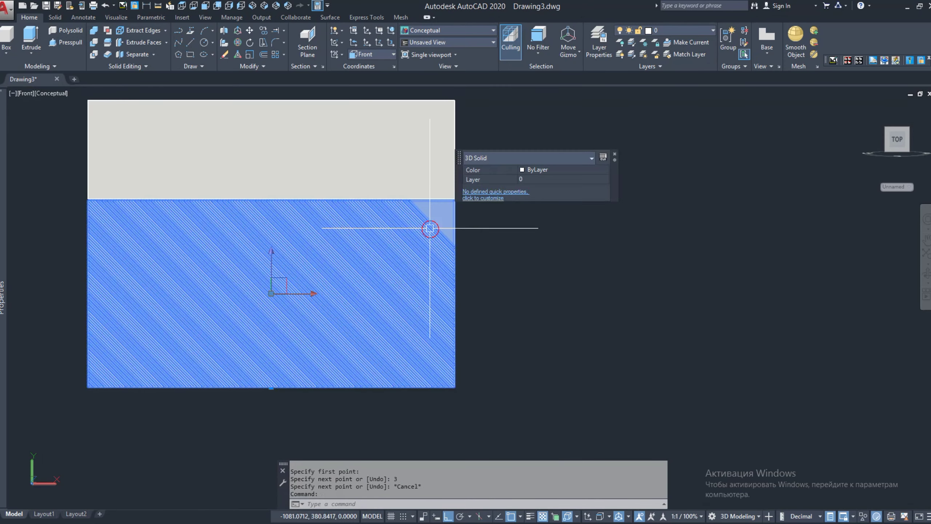
left_click(263, 66)
left_click(273, 81)
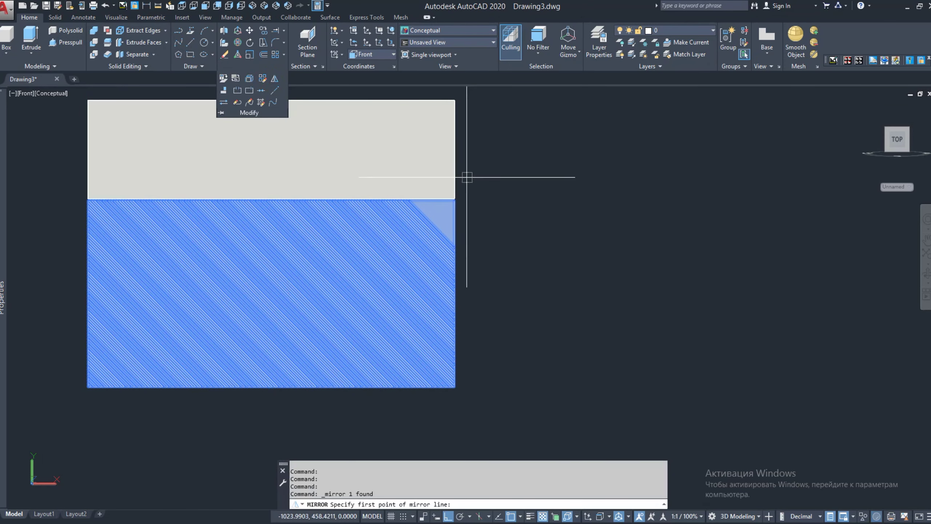
scroll(453, 193, "up", 5)
left_click(451, 193)
left_click(475, 193)
right_click(475, 187)
left_click(494, 192)
scroll(436, 270, "down", 5)
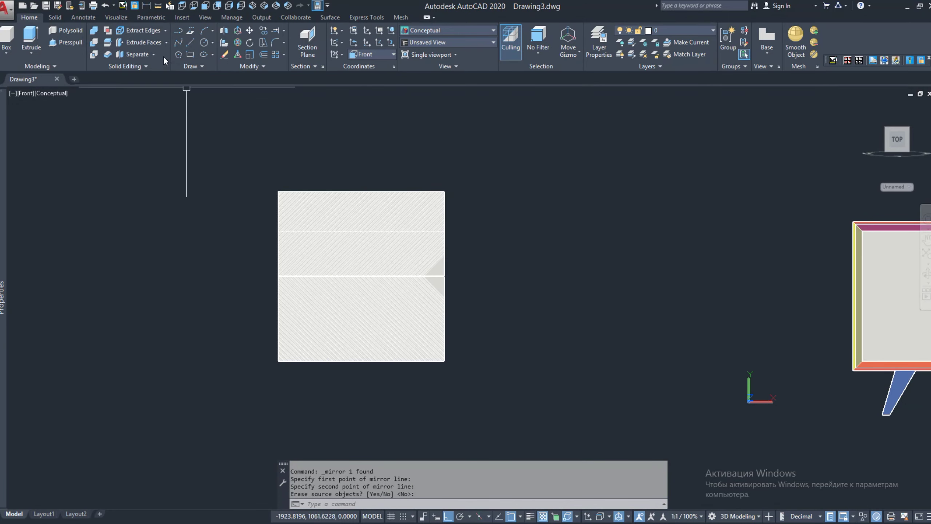
Slice the mirrored panel along the upper blank's top edge, keeping the portion above the cut
left_click(108, 43)
left_click(282, 195)
scroll(238, 220, "up", 6)
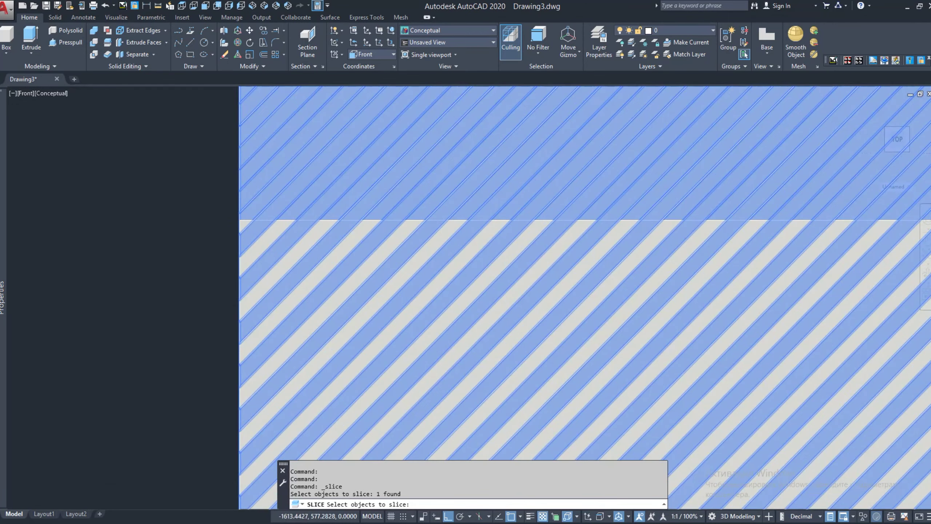
key("Return")
left_click(239, 220)
left_click(202, 221)
right_click(204, 222)
left_click(222, 229)
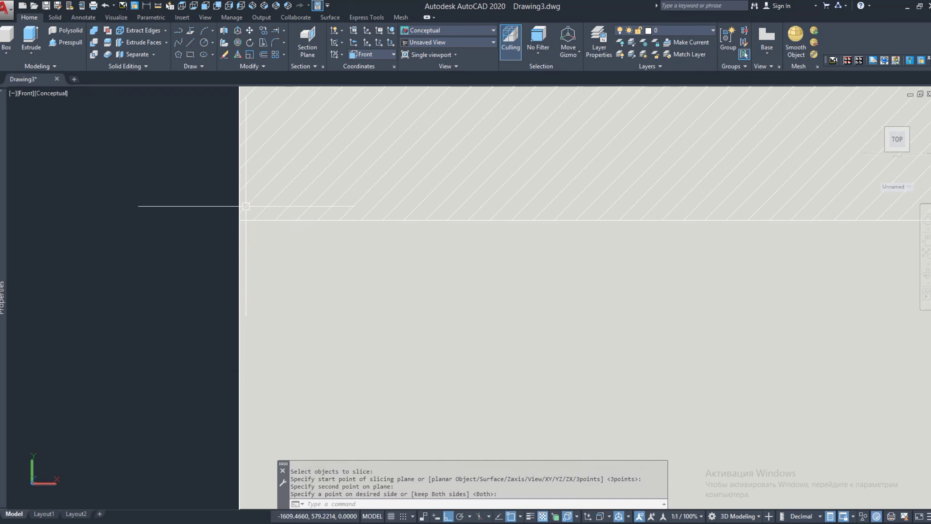
scroll(243, 211, "down", 8)
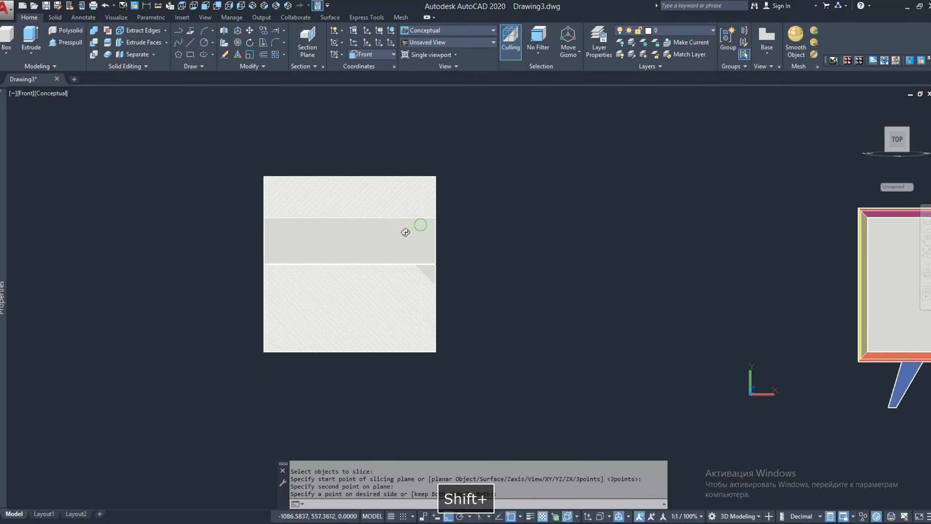
Erase the plain panel between the sliced upper piece and the lower grooved panel
middle_click_drag(408, 224, 434, 219, "shift")
scroll(435, 219, "up", 5)
left_click(451, 216)
type("e")
key("space")
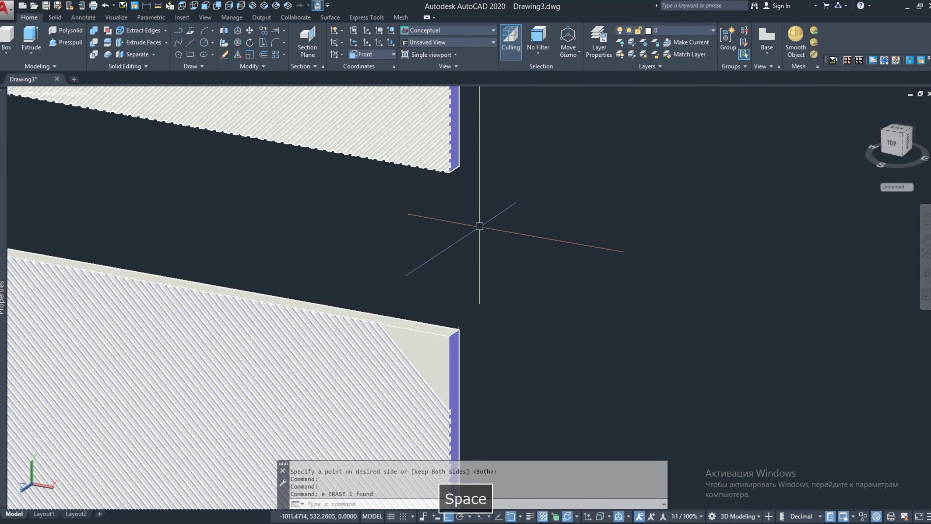
Undo the erased panel and the slice of the mirrored panel
key("ctrl+z")
key("ctrl+z")
key("ctrl+z")
key("ctrl+z")
key("Escape")
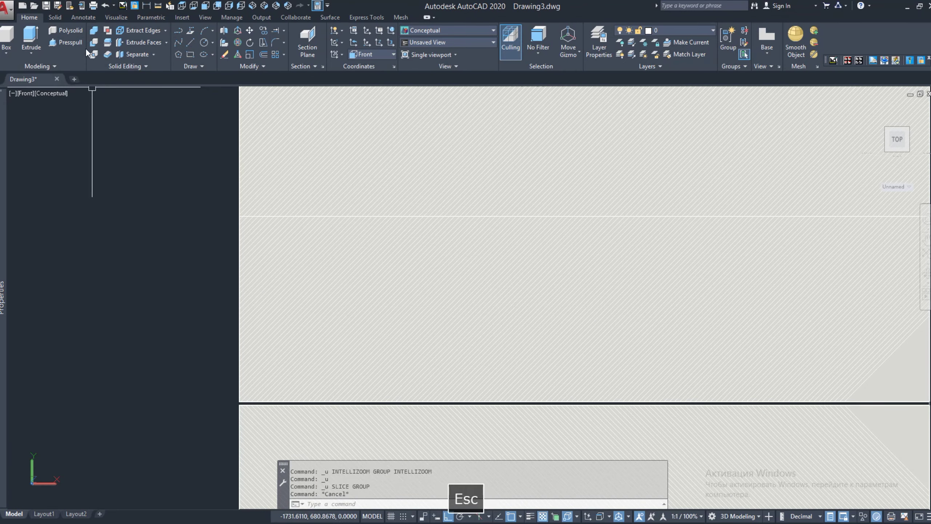
Slice the mirrored grooved panel along the upper blank's top edge, keeping only the portion below the cut
left_click(106, 45)
left_click(289, 191)
scroll(276, 222, "up", 2)
right_click(257, 221)
left_click(255, 215)
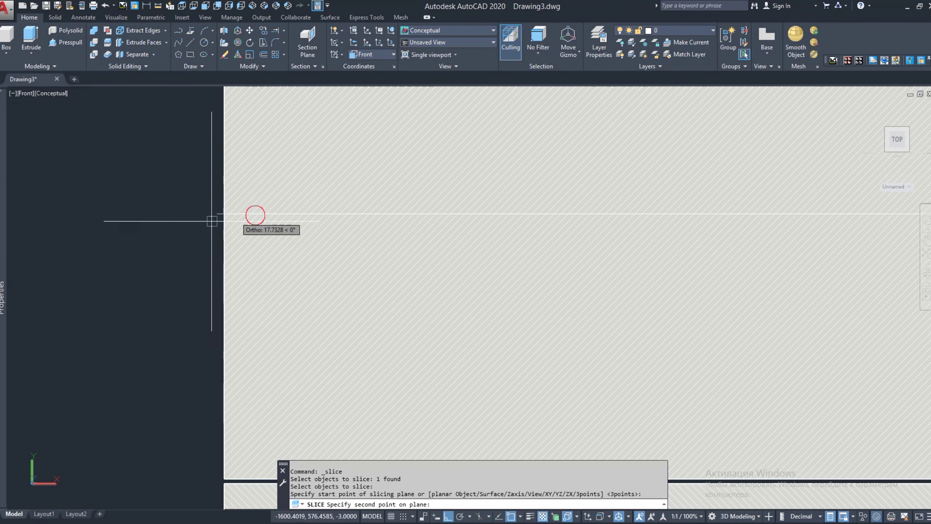
left_click(104, 229)
right_click(104, 239)
key("Escape")
left_click(243, 203)
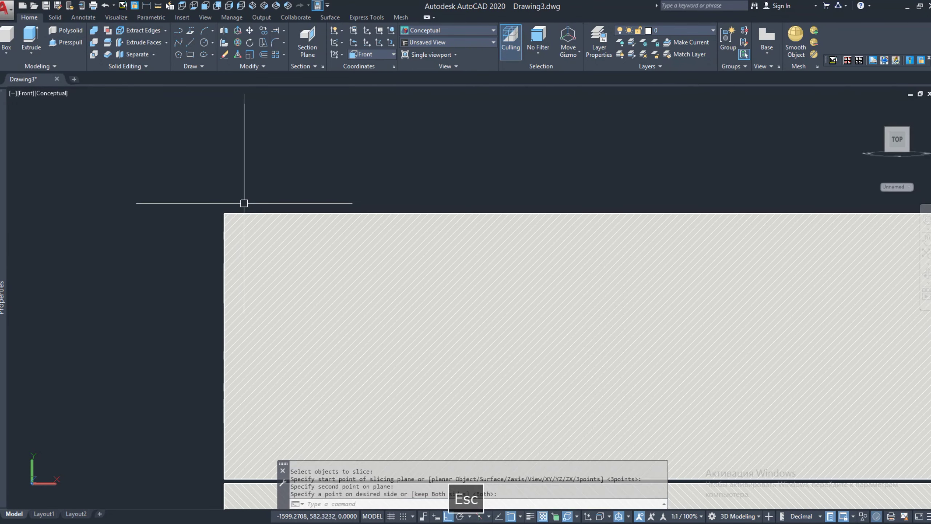
scroll(244, 203, "down", 3)
Erase the plain 19 mm upper blank overlapping the sliced grooved panel
middle_click_drag(553, 205, 603, 284, "shift")
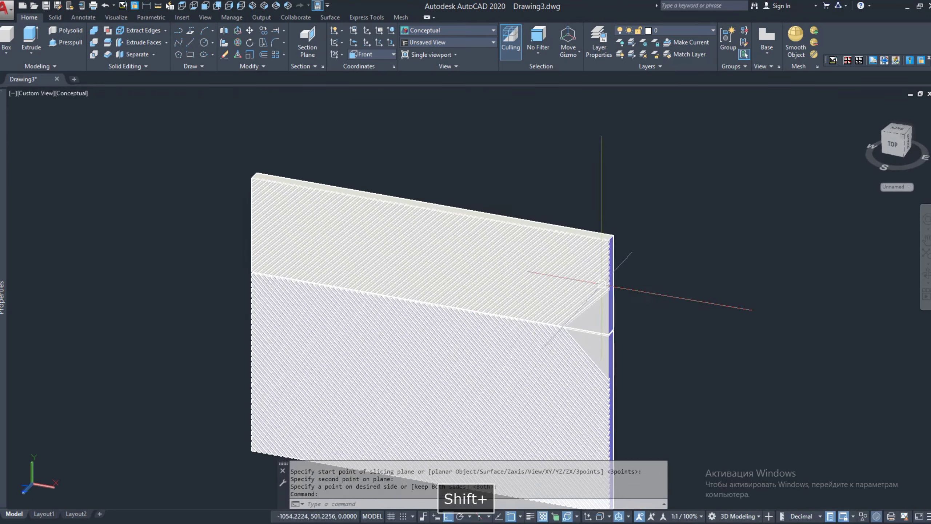
key("space")
scroll(603, 284, "up", 5)
left_click(545, 187)
type("e")
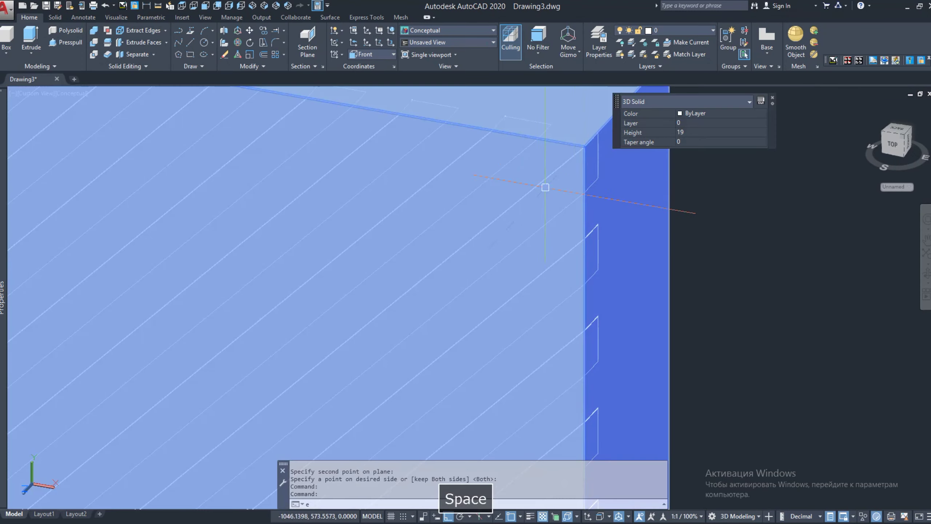
key("space")
Set the colour of the upper and lower grooved panels to Magenta
scroll(545, 187, "down", 5)
left_click(509, 202)
left_click(505, 266)
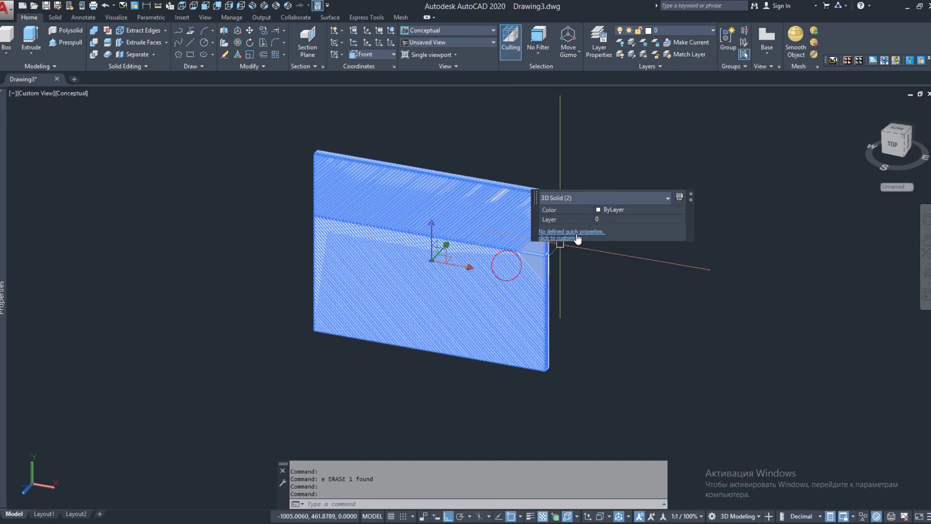
left_click(607, 212)
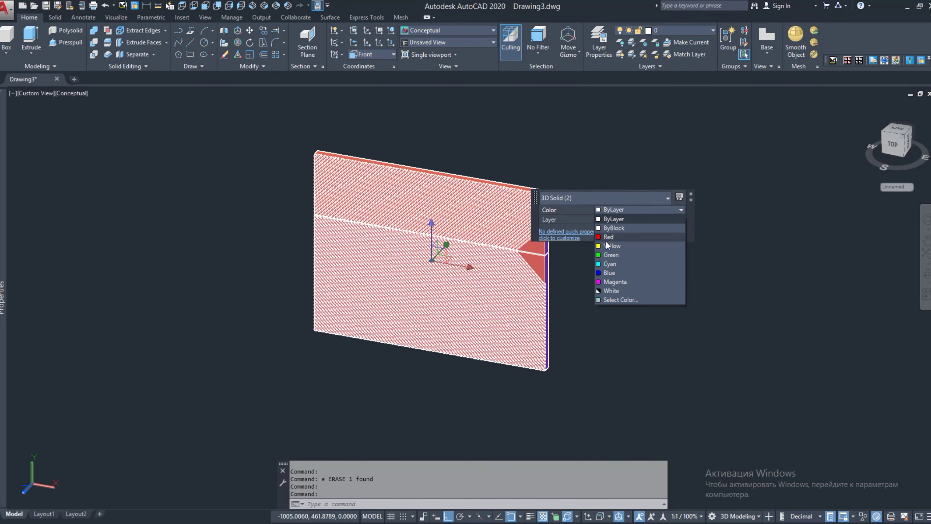
left_click(616, 284)
key("Escape")
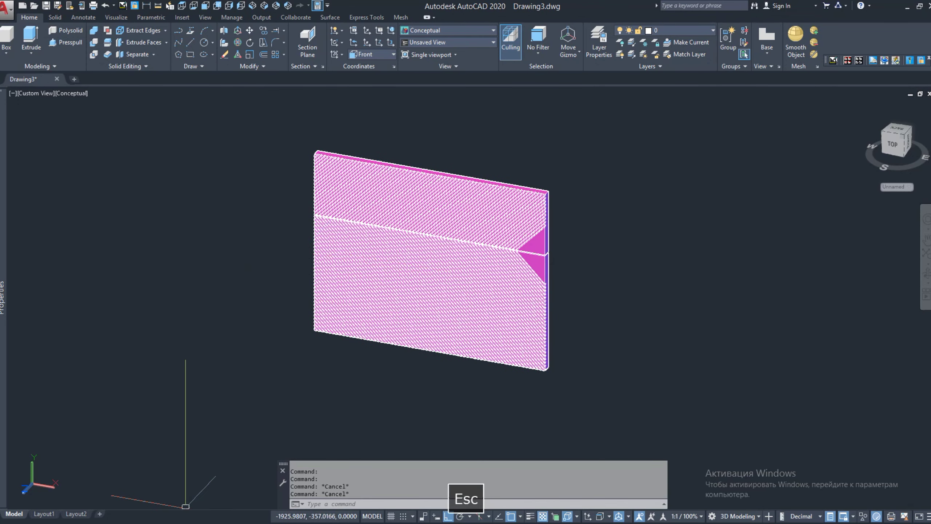
In the front view, move both magenta grooved panels 2000 mm to the right into the cabinet's left bay
left_click(178, 522)
middle_click(155, 141, "shift")
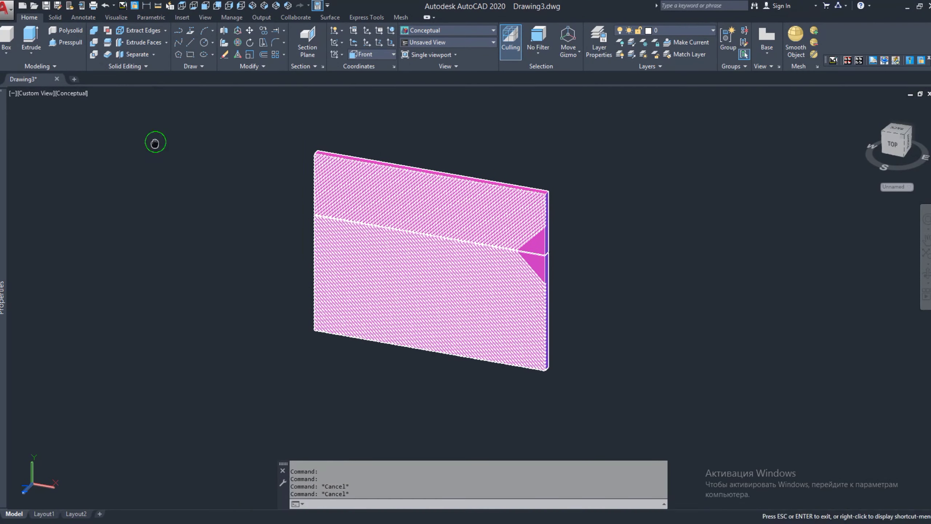
left_click(202, 6)
left_click(225, 202)
type("m")
key("space")
left_click(295, 341)
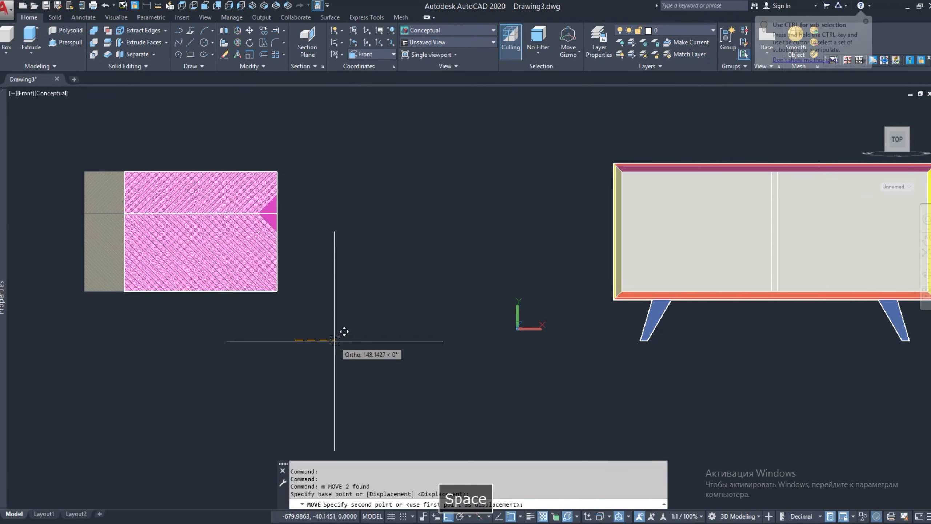
type("2000")
key("Return")
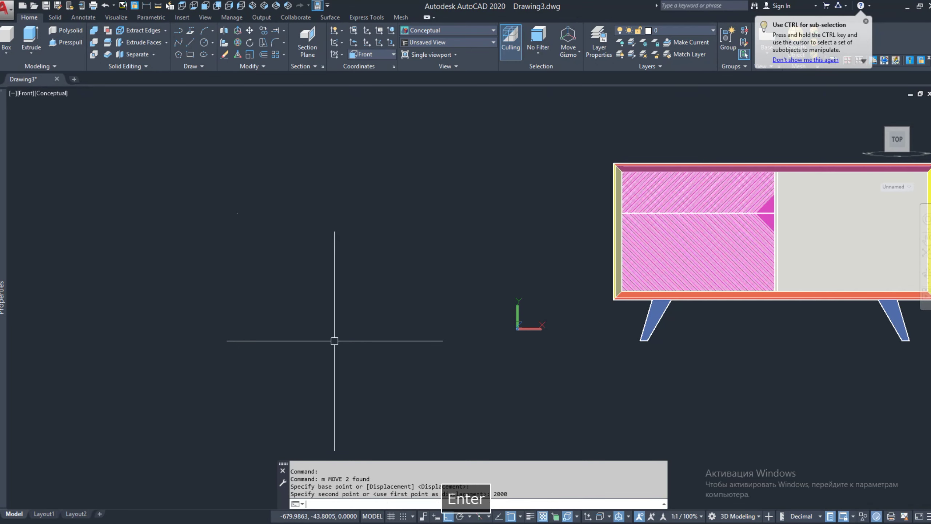
Mirror both grooved panels across the cabinet's vertical centre line into the right bay, keeping the originals
scroll(638, 241, "down", 3)
scroll(339, 194, "up", 4)
left_click(339, 229)
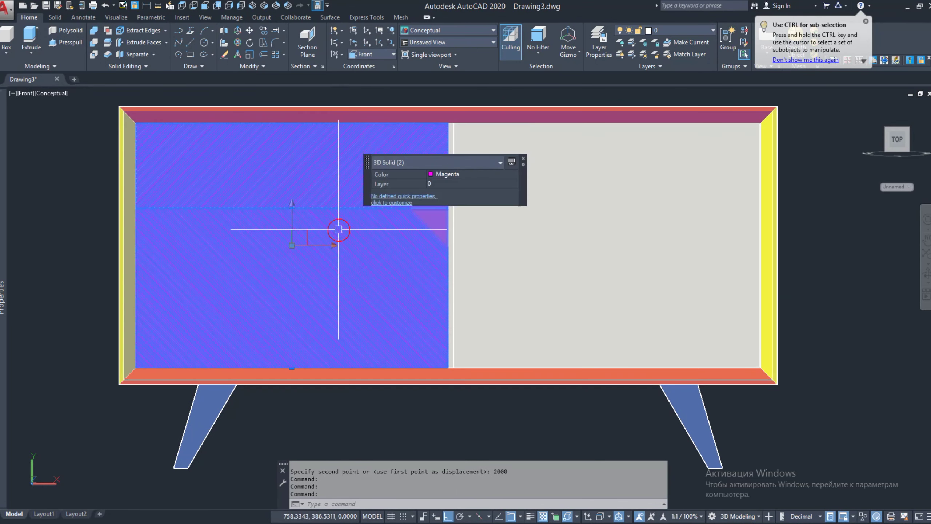
left_click(263, 66)
left_click(228, 86)
scroll(427, 121, "up", 4)
left_click(427, 121)
scroll(425, 111, "down", 2)
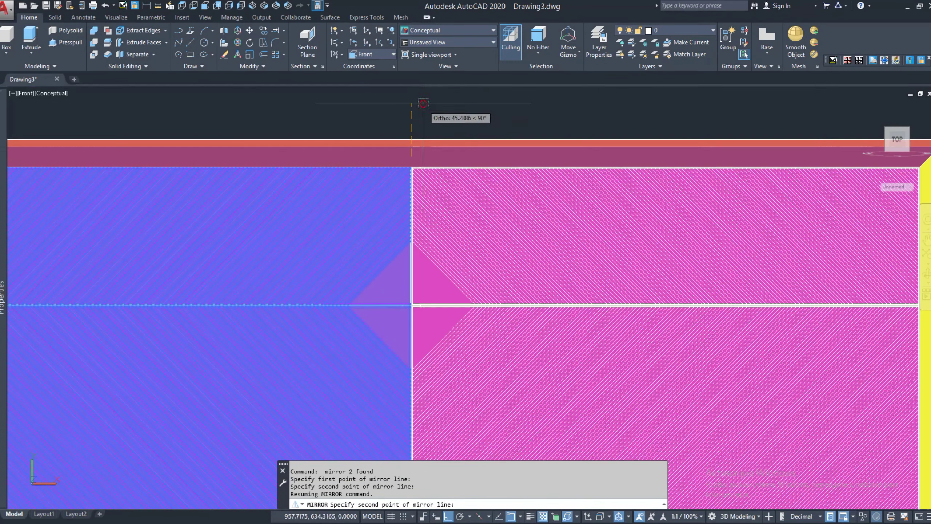
left_click(424, 103)
right_click(423, 102)
left_click(436, 111)
Display the cabinet in the 2D Wireframe visual style from the top view
scroll(363, 202, "down", 4)
middle_click_drag(351, 185, 408, 229, "shift")
left_click(414, 32)
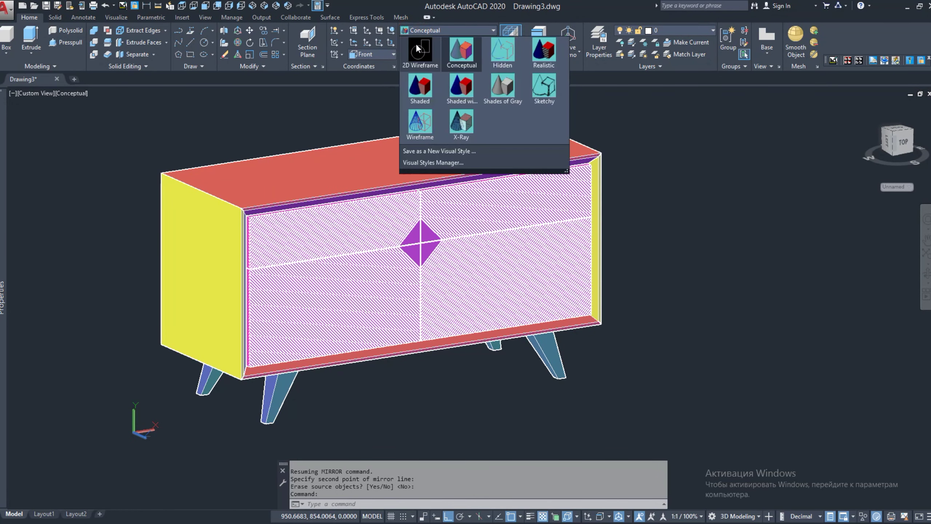
left_click(423, 80)
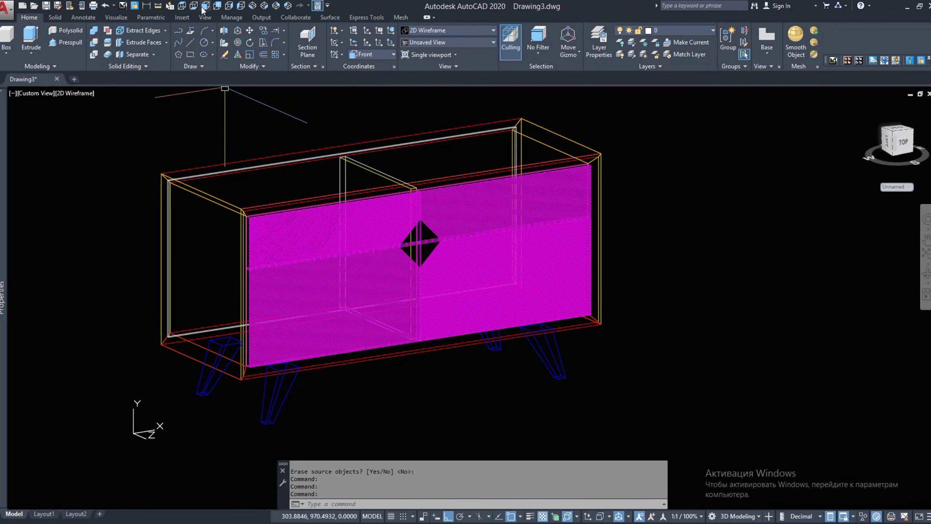
left_click(182, 5)
left_click(195, 53)
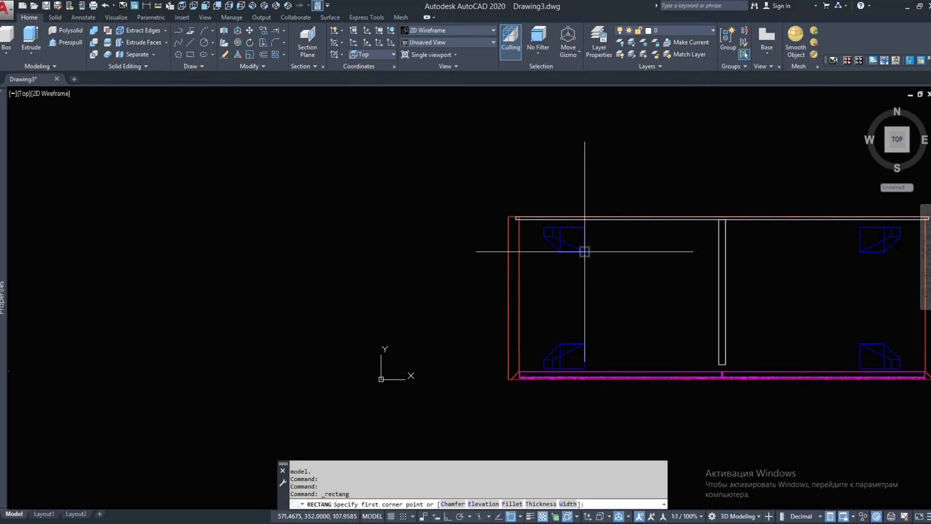
scroll(584, 249, "up", 2)
left_click(257, 175)
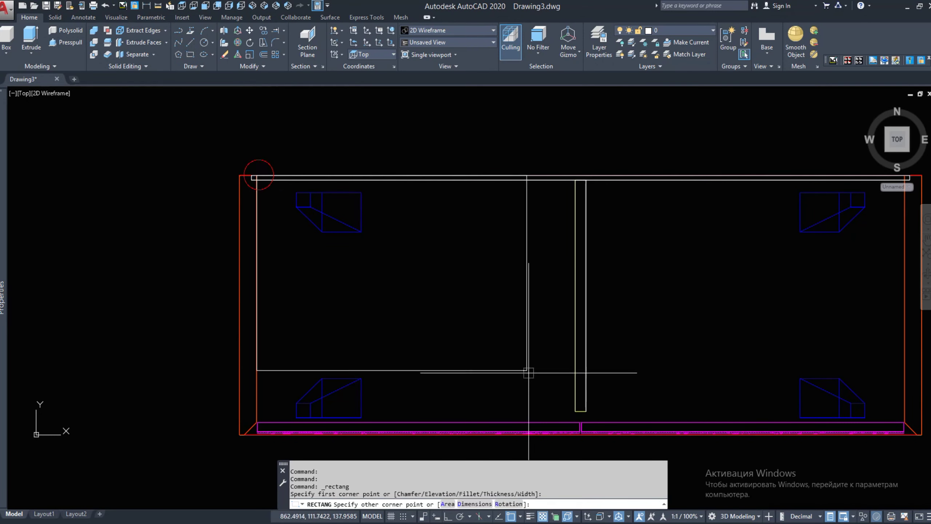
key("Escape")
Move all four magenta front panels 19 mm toward the back of the cabinet
scroll(577, 419, "up", 2)
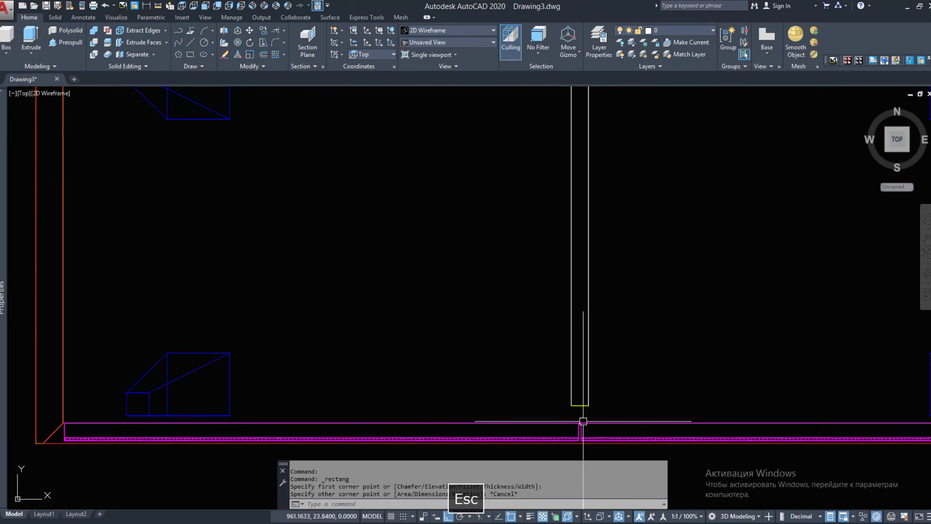
left_click(584, 422)
left_click(567, 422)
middle_click_drag(526, 395, 479, 350)
scroll(521, 386, "up", 2)
left_click(548, 391)
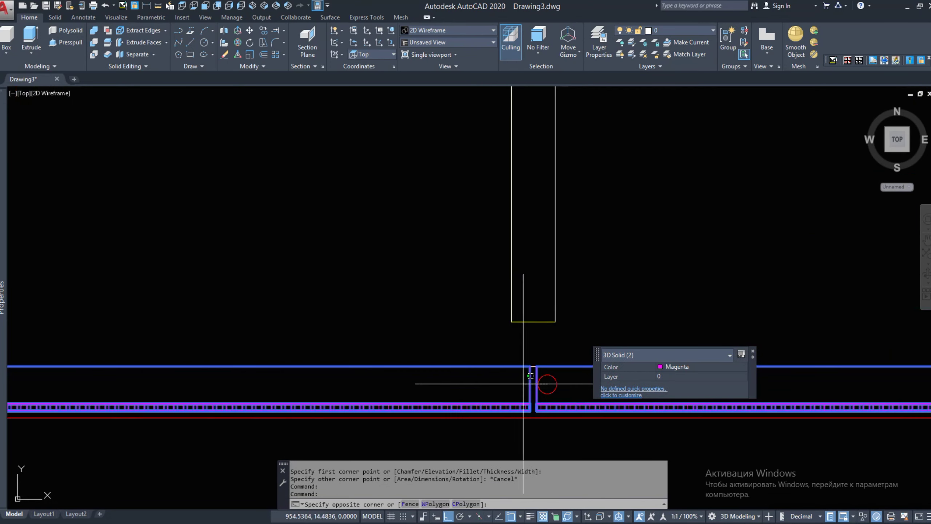
left_click(528, 385)
scroll(539, 385, "up", 2)
type("m")
key("space")
left_click(405, 273)
key("Return")
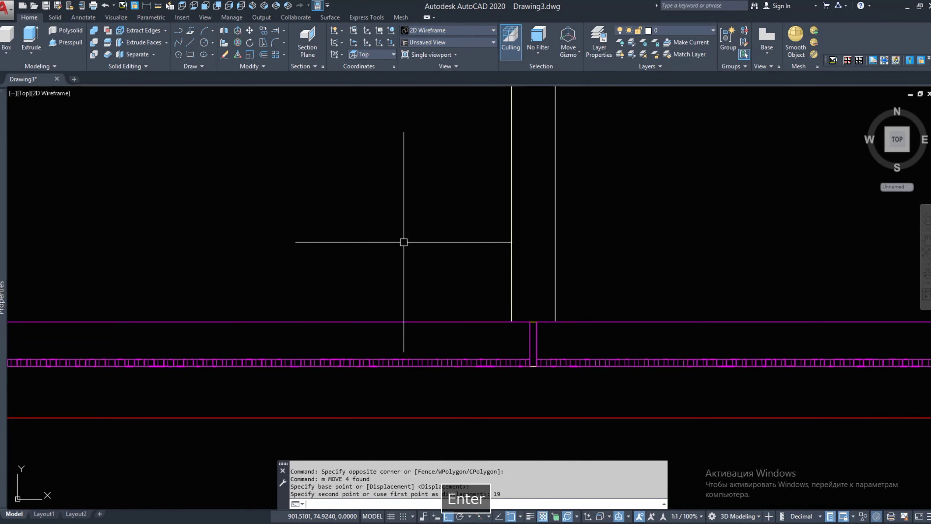
Draw a rectangle over the left bay from the cabinet's inner rear corner to the divider's front corner
scroll(422, 352, "down", 5)
scroll(355, 293, "up", 1)
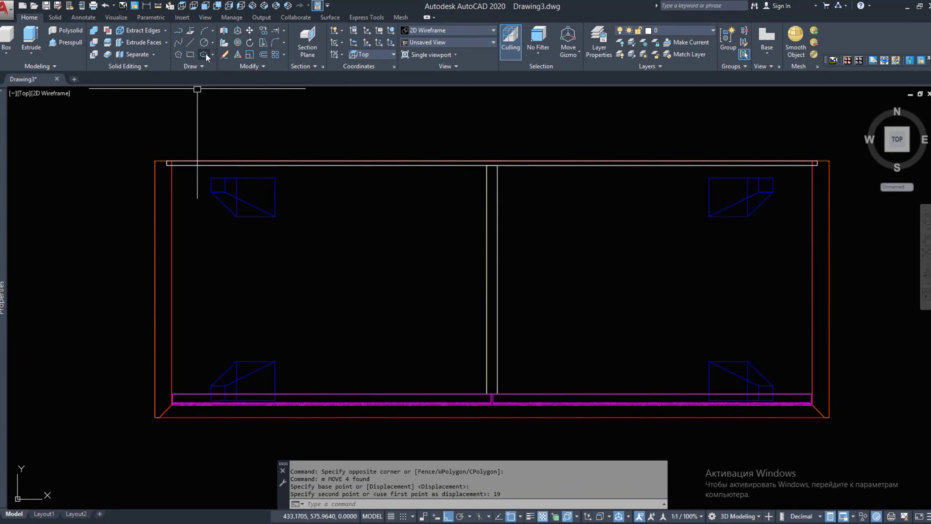
left_click(190, 55)
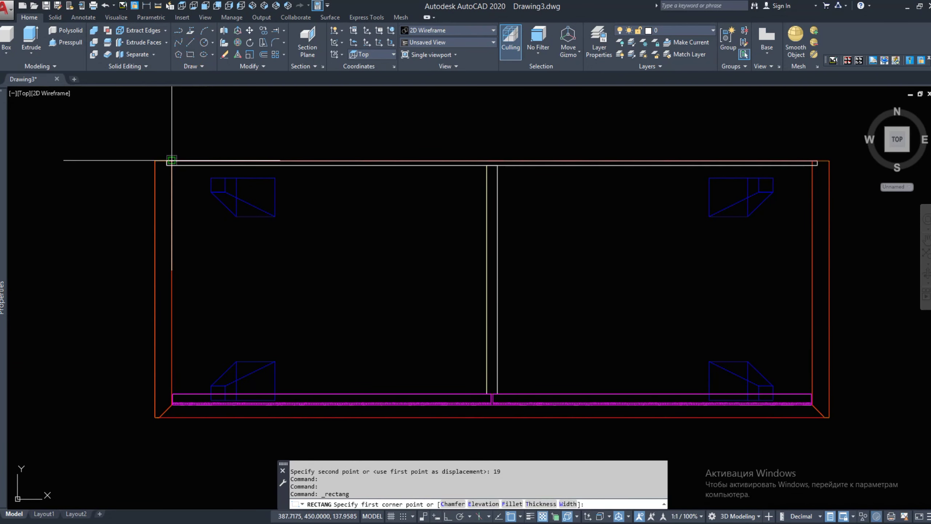
left_click(172, 162)
left_click(487, 394)
Shorten the left bay rectangle by 13 mm by stretching its divider-side edge inward
left_click(486, 282)
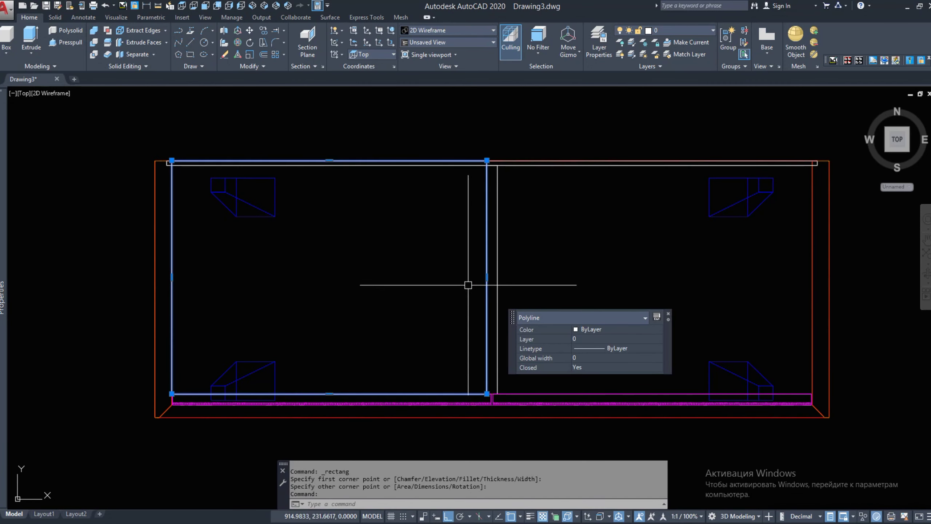
left_click(487, 277)
type("13")
key("Return")
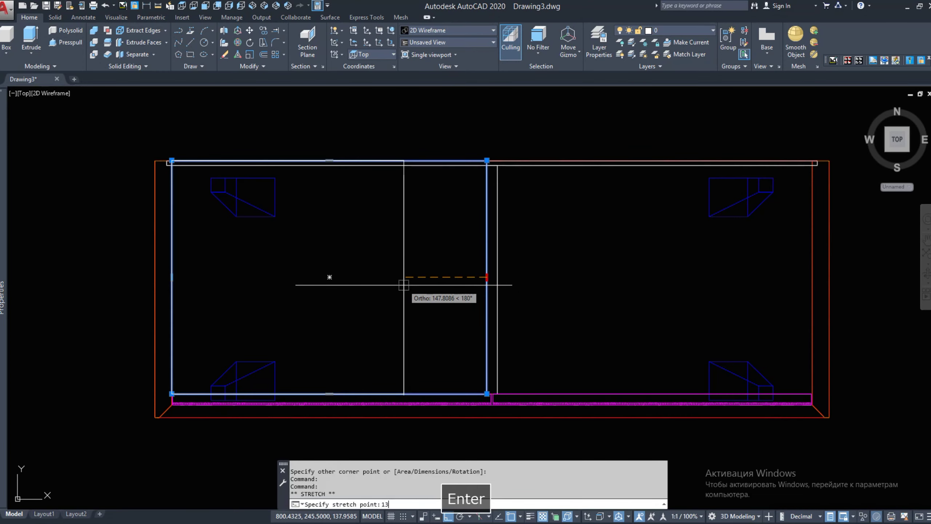
Move the shortened rectangle 6.5 mm to the right to centre it in the left bay
type("m")
key("space")
left_click(368, 276)
type("6")
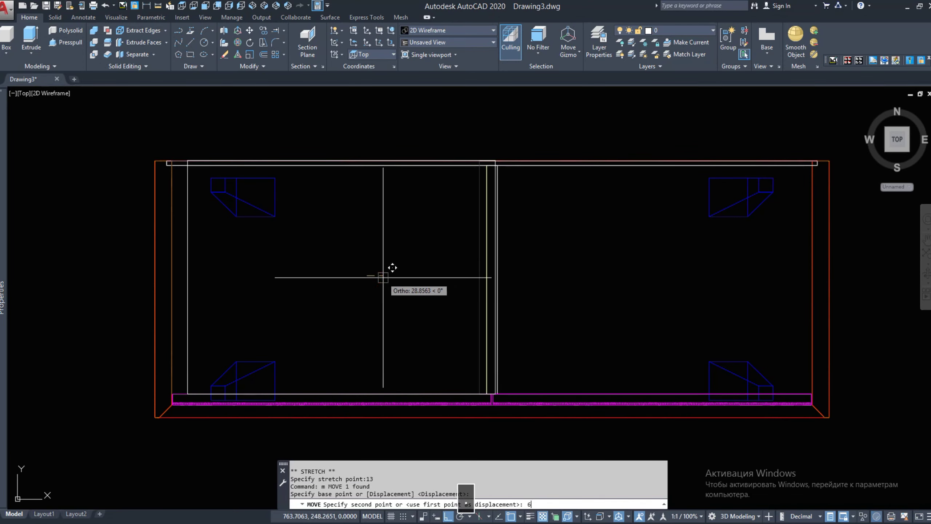
type(".5")
key("Return")
Stretch the rectangle's rear edge forward, away from the cabinet's back panel
left_click(357, 162)
left_click(329, 160)
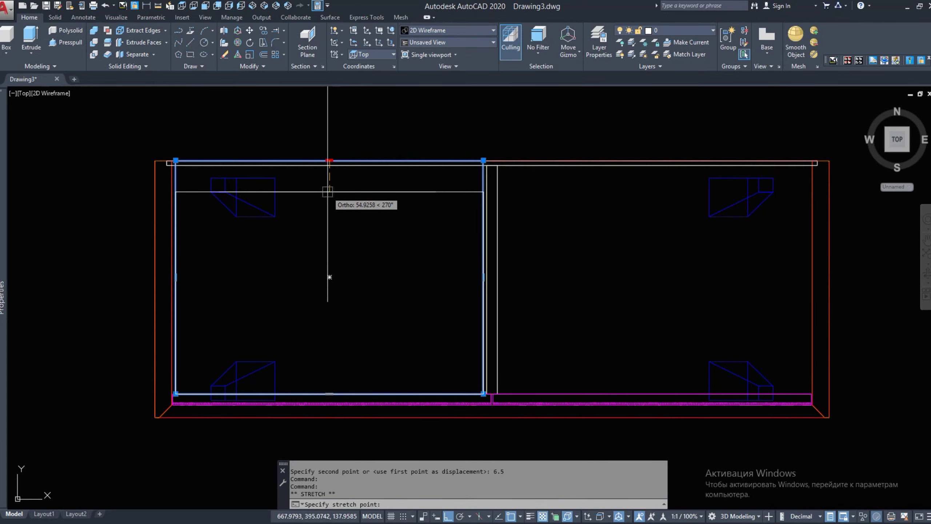
key("Escape")
key("Escape")
Mark 390 mm from the rectangle's front edge with a linear dimension and measure the gap from its end to the rear edge
left_click(146, 5)
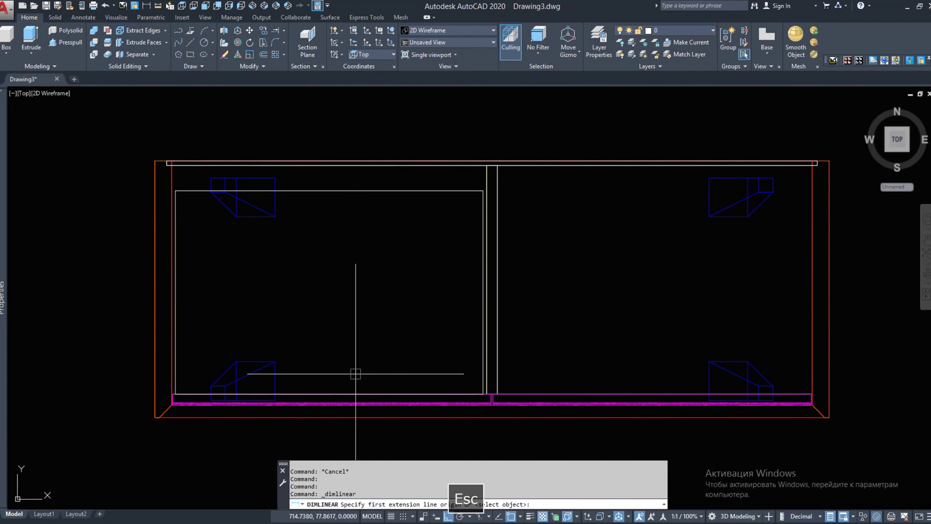
left_click(358, 392)
type("390")
key("Return")
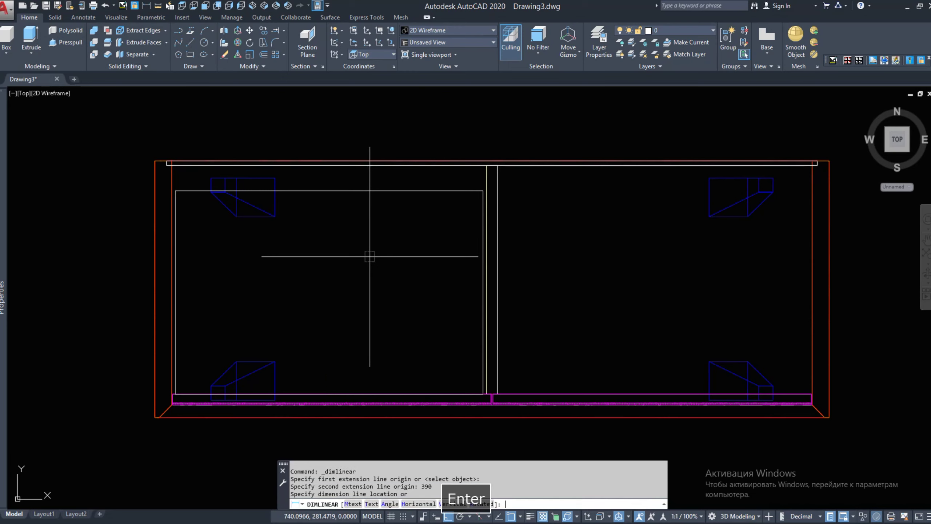
left_click(372, 194)
right_click(336, 177)
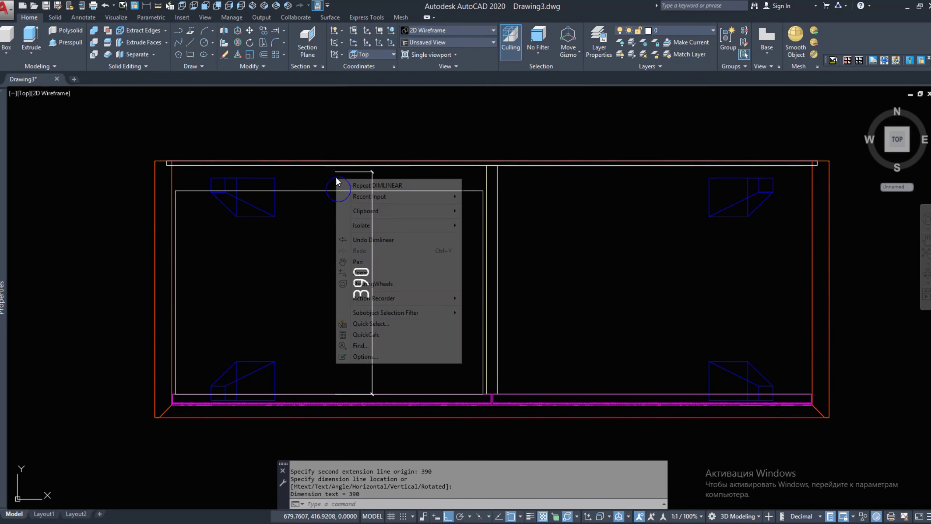
left_click(352, 185)
left_click(336, 171)
left_click(332, 190)
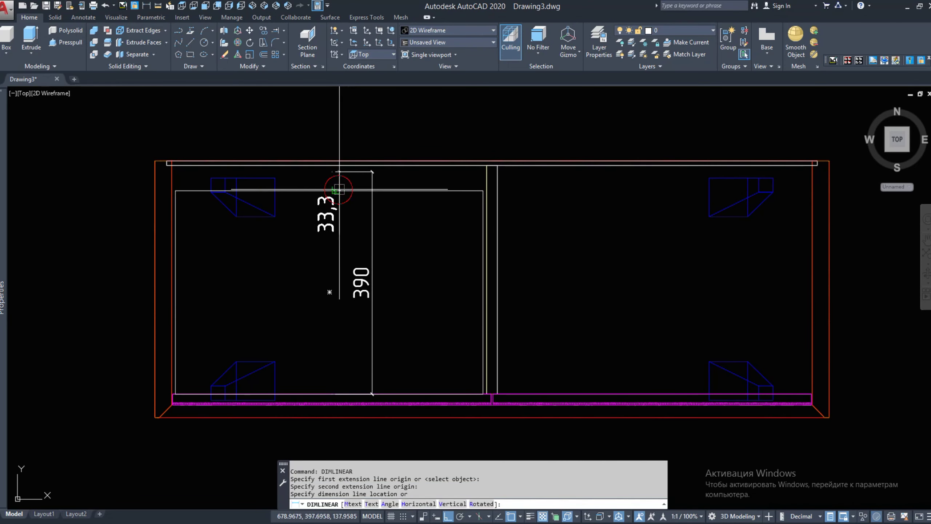
key("Escape")
Stretch the rectangle's rear edge 33.3 mm toward the back and erase the 390 mm guide dimension
left_click(332, 190)
left_click(330, 190)
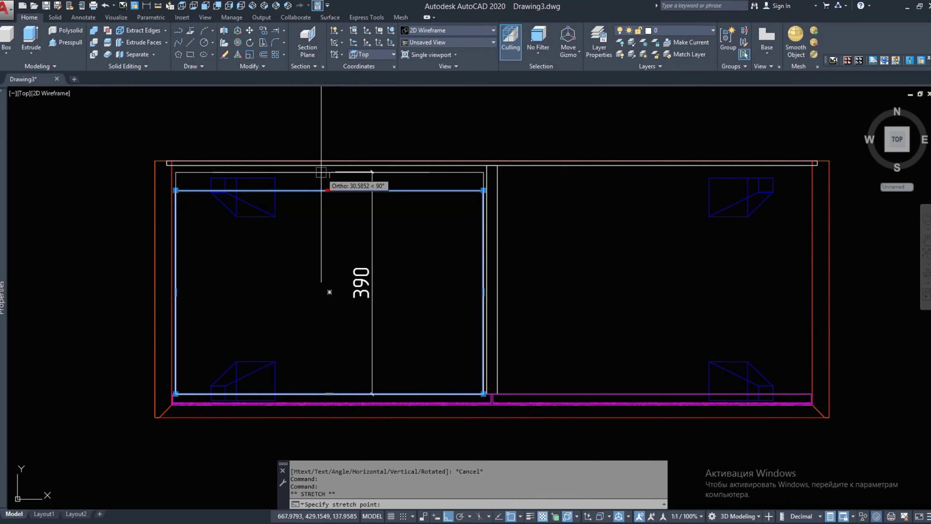
type("33.3")
key("Return")
key("Escape")
left_click(373, 195)
key("e")
key("space")
Offset the left bay rectangle 19 mm inward
left_click(394, 171)
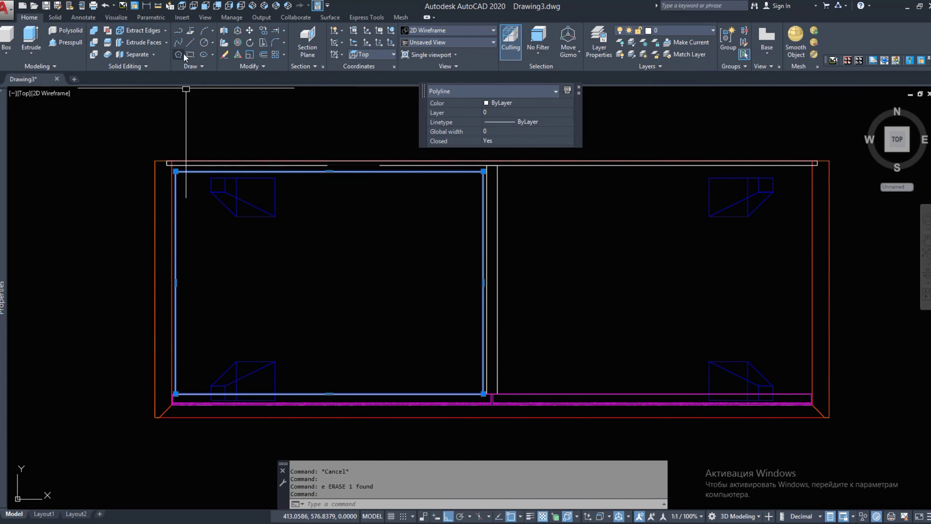
left_click(262, 54)
type("19")
key("Return")
left_click(175, 233)
left_click(187, 235)
right_click(191, 245)
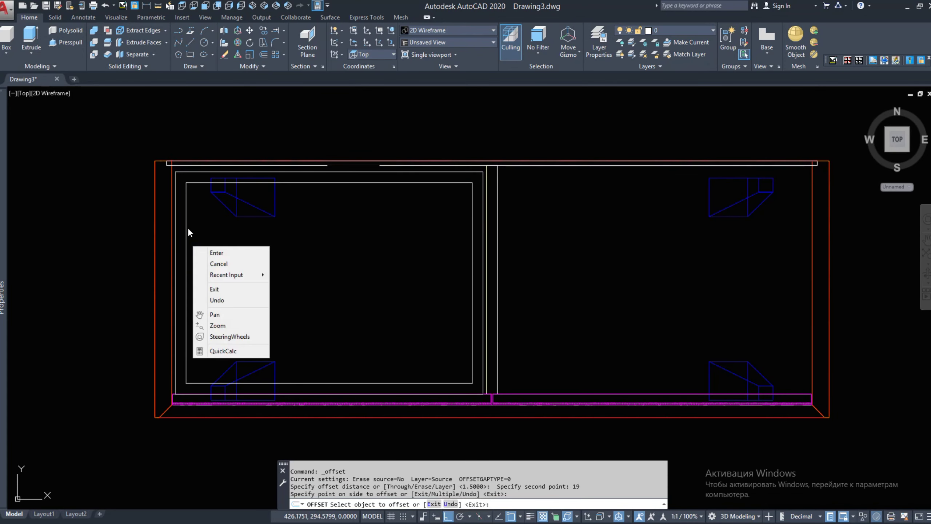
left_click(216, 252)
Move both concentric rectangles 1000 mm to the left, out of the cabinet
left_click(186, 234)
left_click(176, 230)
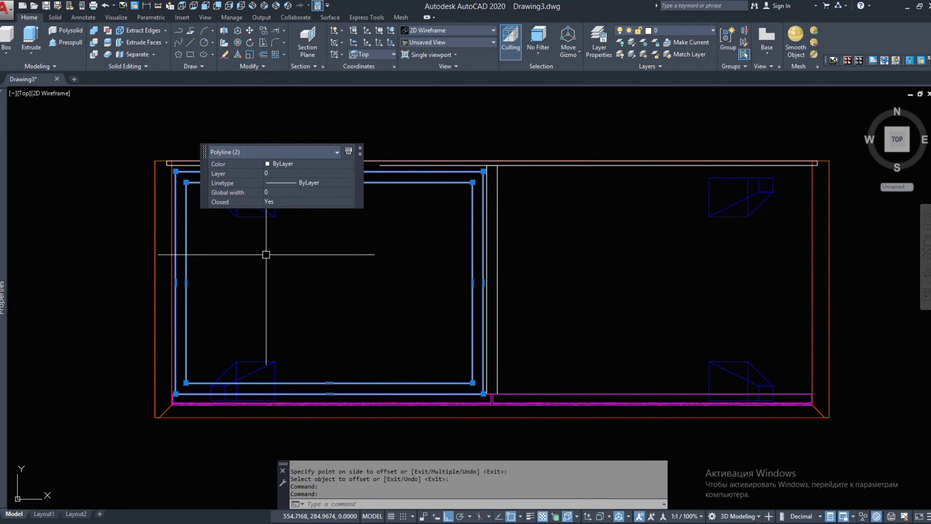
scroll(299, 281, "down", 5)
type("m")
key("space")
left_click(336, 167)
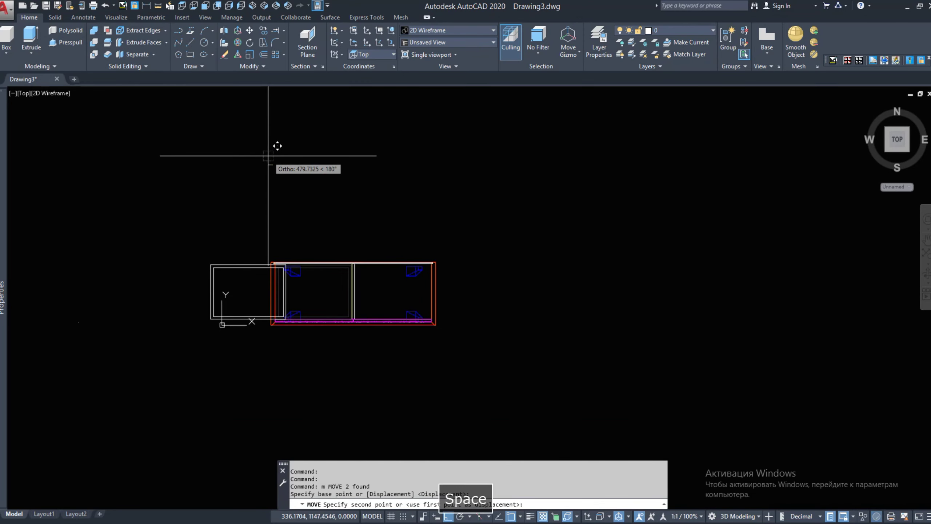
type("1000")
key("Return")
Erase the stray leftover object lying to the left of the two rectangles
left_click(85, 309)
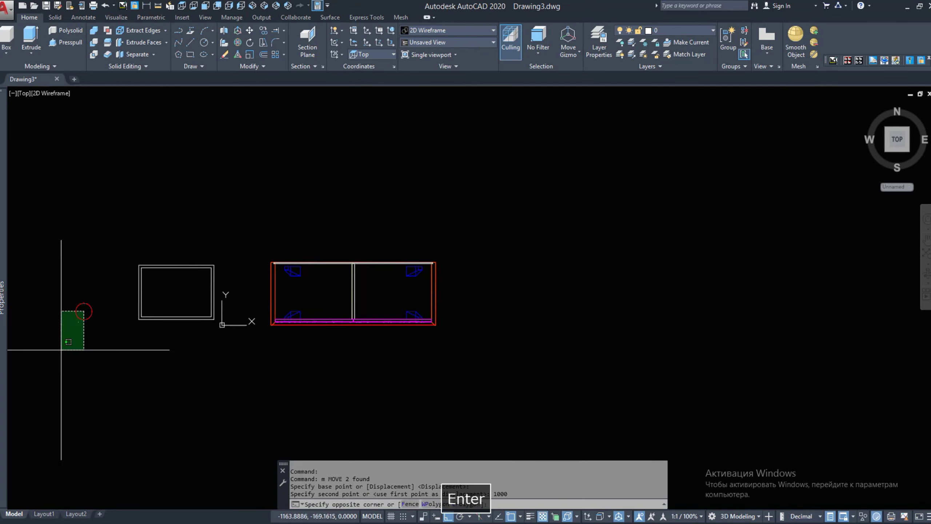
left_click(63, 343)
type("e")
key("space")
Extrude both concentric rectangles beside the cabinet to a height of 250 mm
left_click(264, 6)
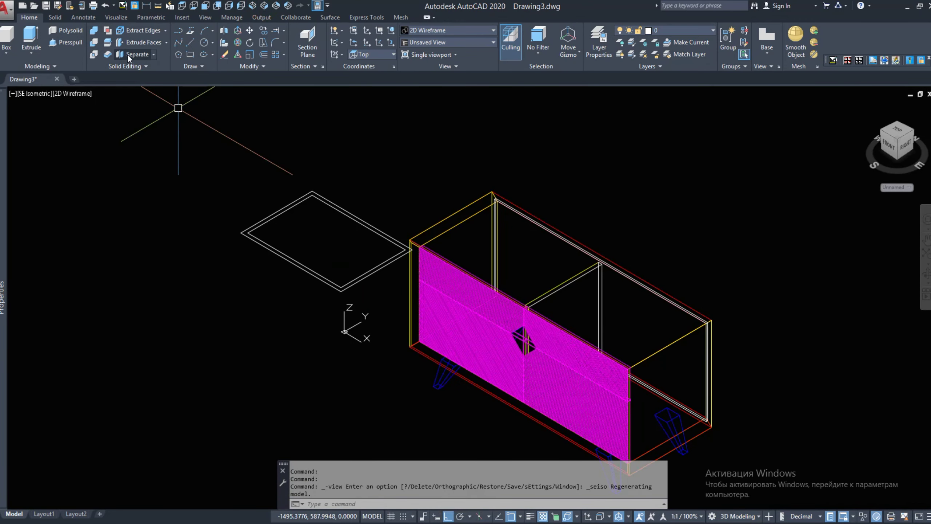
key("Escape")
left_click(35, 35)
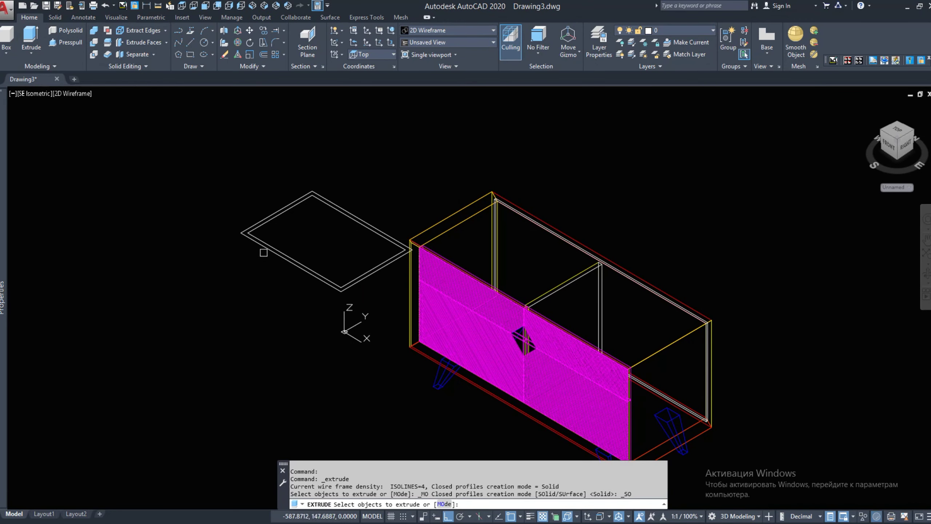
scroll(263, 250, "up", 4)
left_click(249, 231)
left_click(235, 209)
right_click(212, 132)
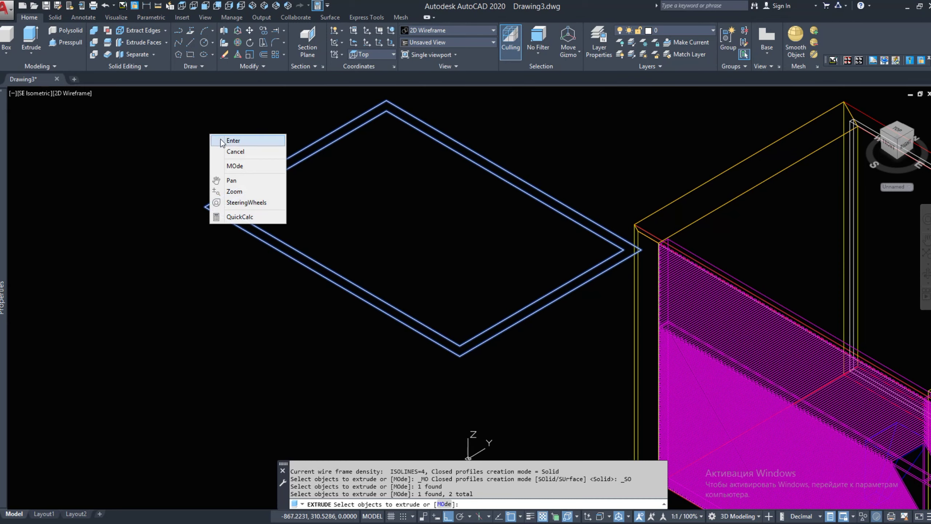
key("Escape")
right_click(221, 120)
left_click(235, 127)
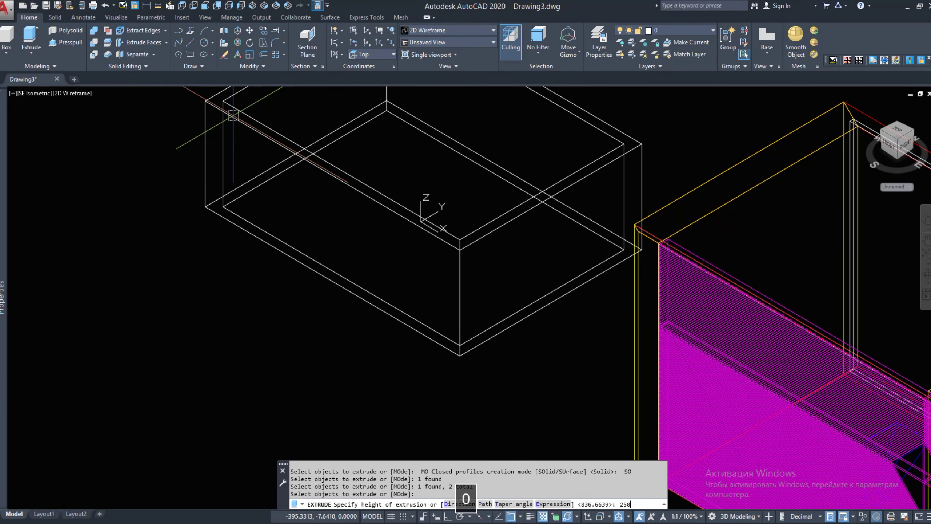
key("Return")
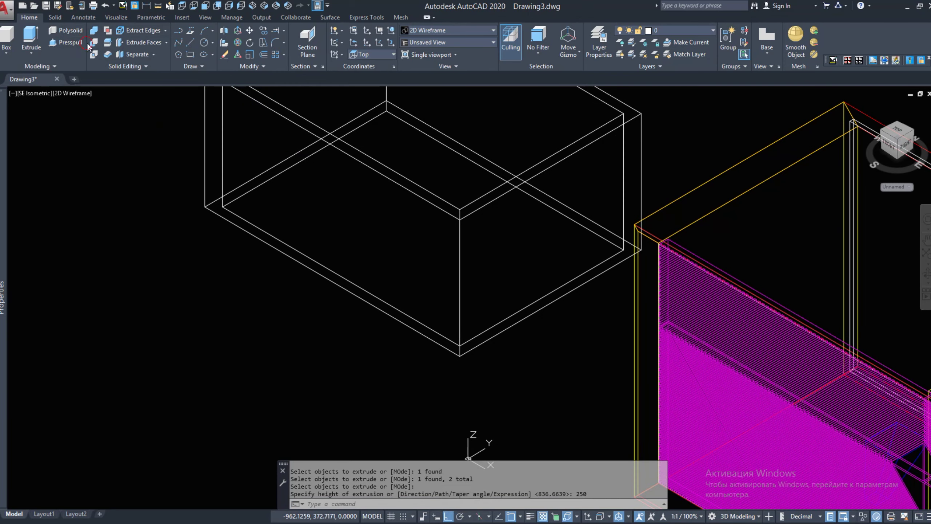
Subtract the inner extruded block from the outer one to leave a hollow drawer frame
middle_click_drag(259, 107, 249, 146)
left_click(250, 143)
key("Return")
left_click(245, 129)
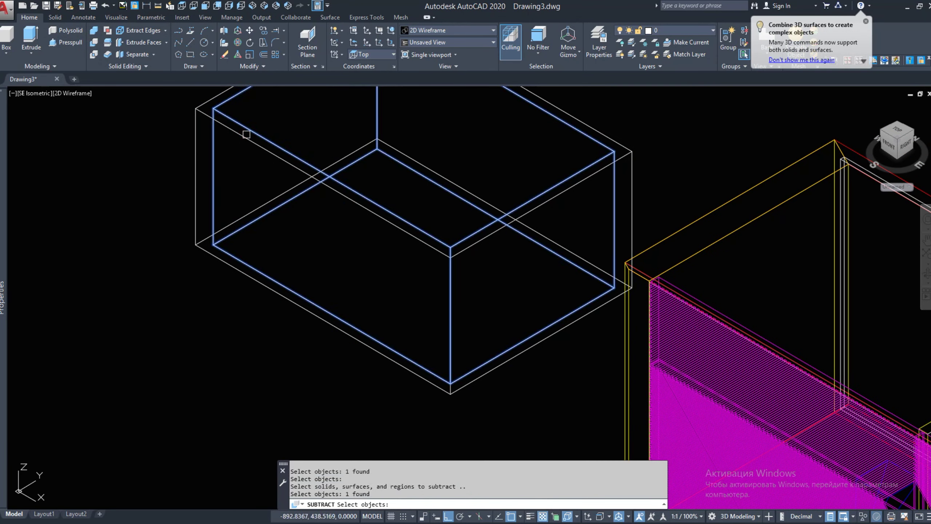
key("Return")
Slice the hollow frame in plan view along the left wall's inner face, keeping both sides
left_click(182, 6)
left_click(107, 44)
middle_click_drag(154, 245, 237, 216)
left_click(162, 187)
right_click(113, 189)
left_click(110, 192)
left_click(112, 264)
right_click(113, 264)
left_click(136, 270)
Slice the frame along the right wall's inner face, keeping both sides
right_click(296, 212)
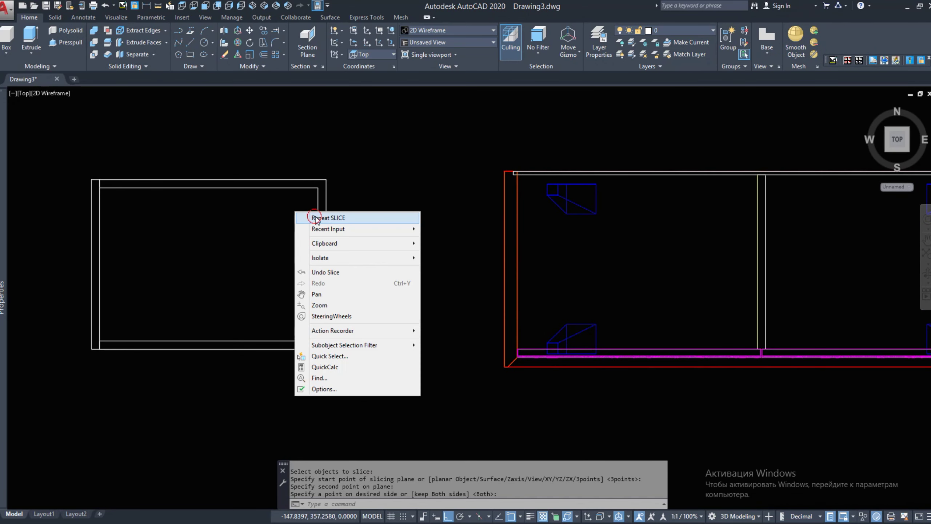
left_click(315, 217)
left_click(318, 215)
right_click(319, 215)
left_click(318, 215)
left_click(310, 144)
right_click(311, 145)
left_click(322, 154)
Slice the remaining frame piece into separate front and rear walls, keeping both sides
right_click(295, 188)
left_click(293, 187)
key("Escape")
right_click(297, 187)
left_click(306, 194)
left_click(292, 187)
right_click(262, 228)
left_click(209, 180)
left_click(208, 233)
right_click(210, 235)
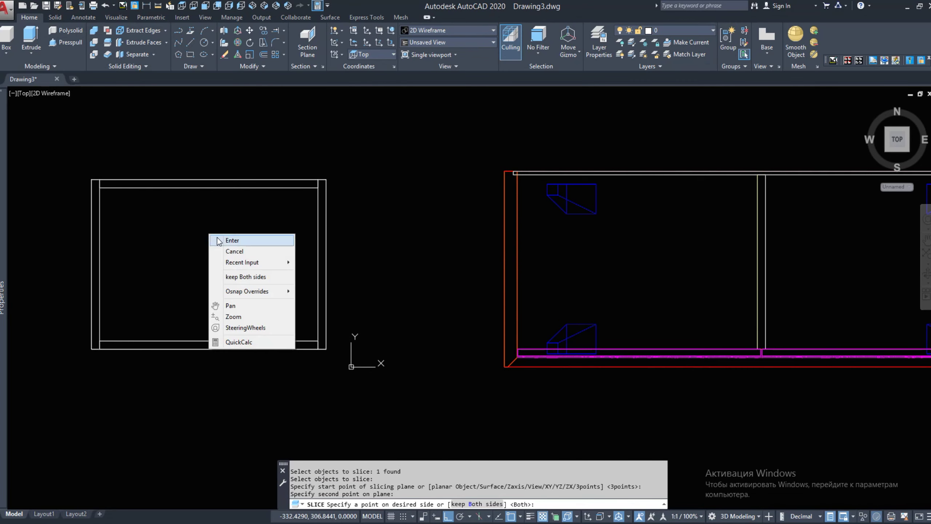
left_click(232, 241)
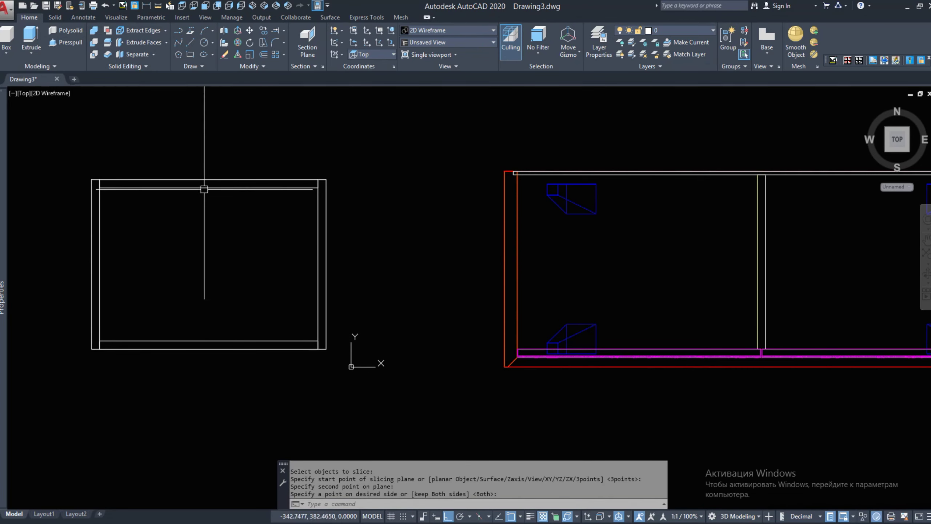
Draw a rectangle between the drawer's side walls over its full depth and stretch its right edge outward 16 mm
left_click(189, 54)
left_click(100, 179)
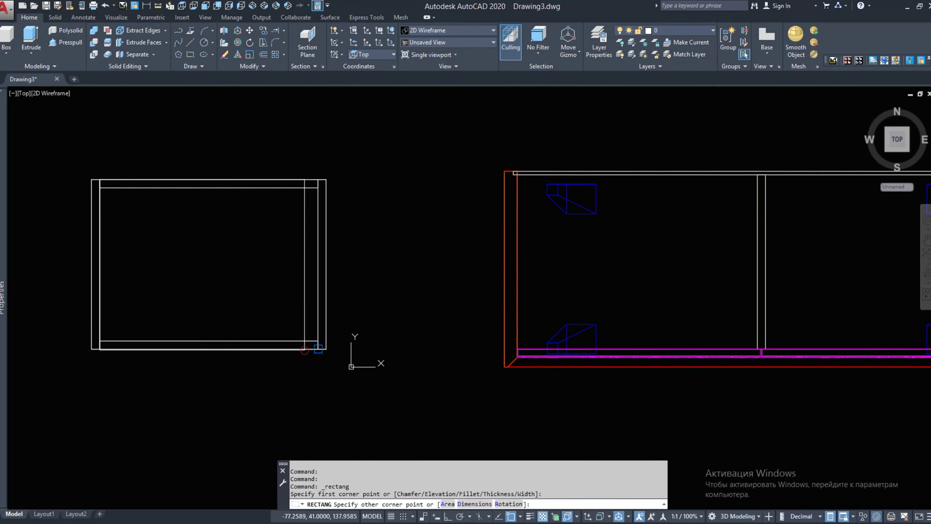
left_click(304, 350)
left_click(303, 347)
left_click(318, 264)
type("16")
key("Return")
Move the drawer bottom rectangle 8 mm to the left and extrude it 8 mm
type("m")
key("space")
left_click(326, 179)
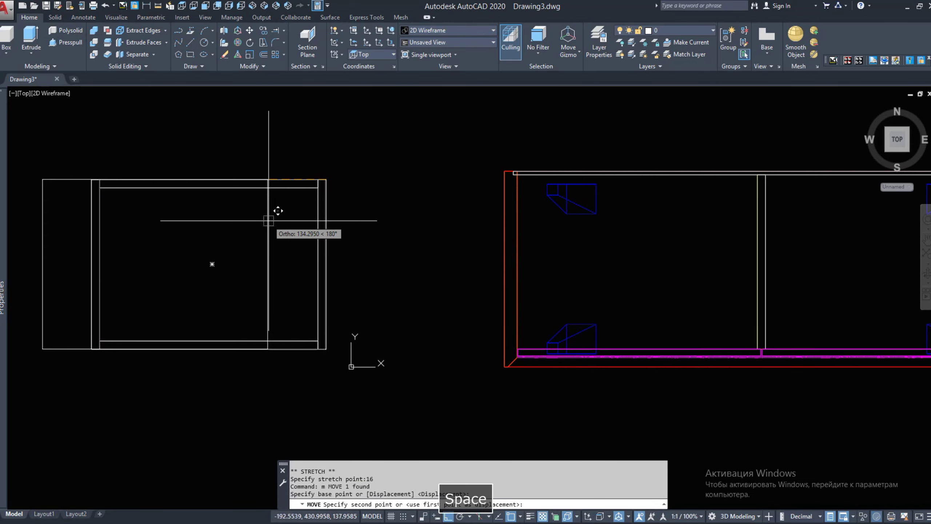
type("8")
key("Return")
key("Escape")
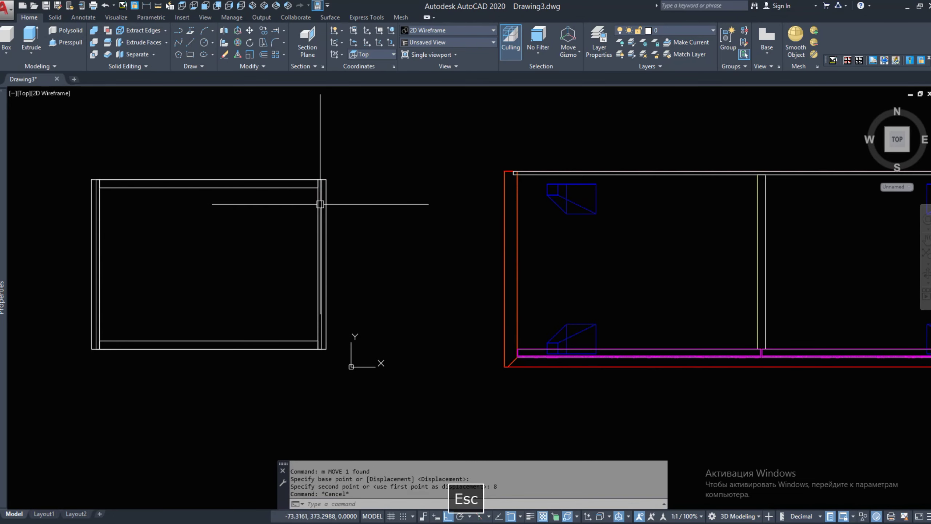
left_click(321, 201)
left_click(41, 43)
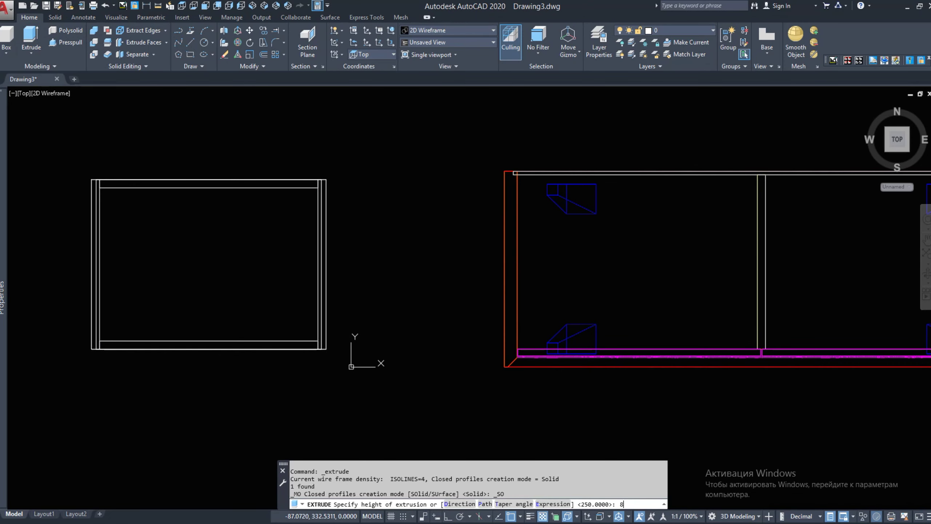
key("Return")
Raise the drawer's bottom panel 12 mm in the front view
left_click(211, 6)
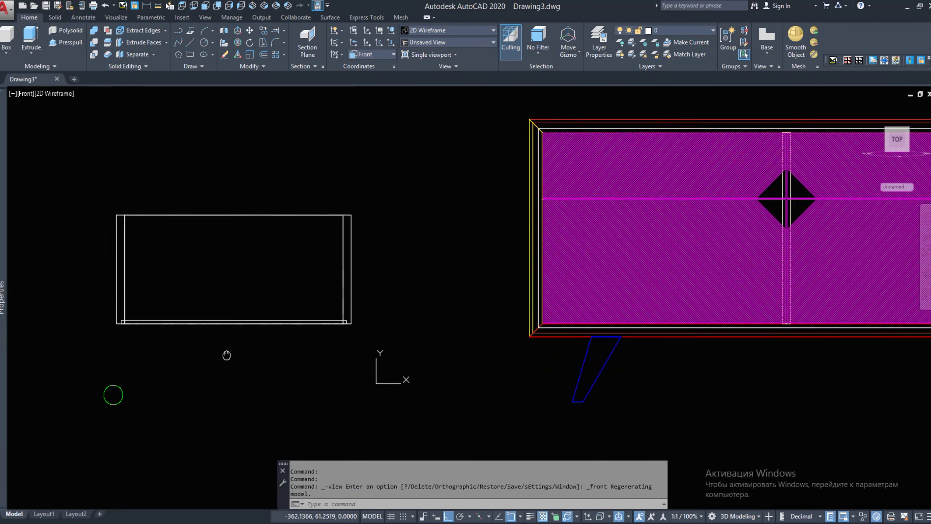
left_click(153, 316)
type("m")
key("space")
left_click(186, 188)
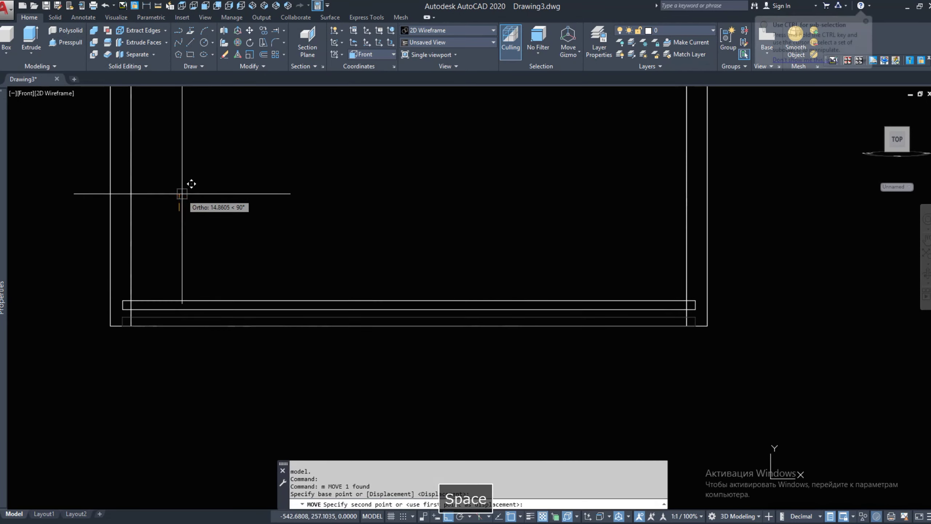
type("12")
key("Return")
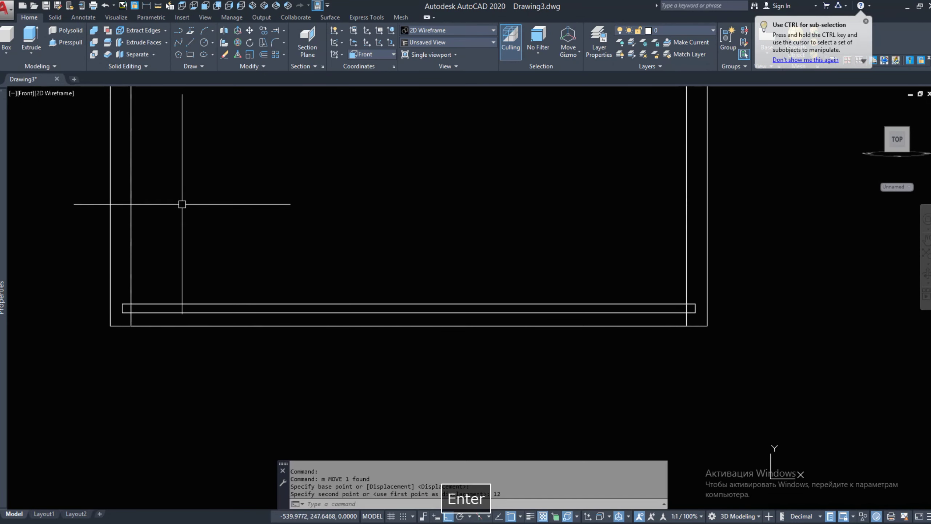
Slice the drawer's front and rear walls level with the bottom panel's top face, keeping both sides
key("Escape")
left_click(107, 42)
scroll(227, 243, "down", 2)
left_click(258, 209)
left_click(218, 115)
right_click(183, 261)
left_click(185, 278)
left_click(239, 266)
right_click(240, 267)
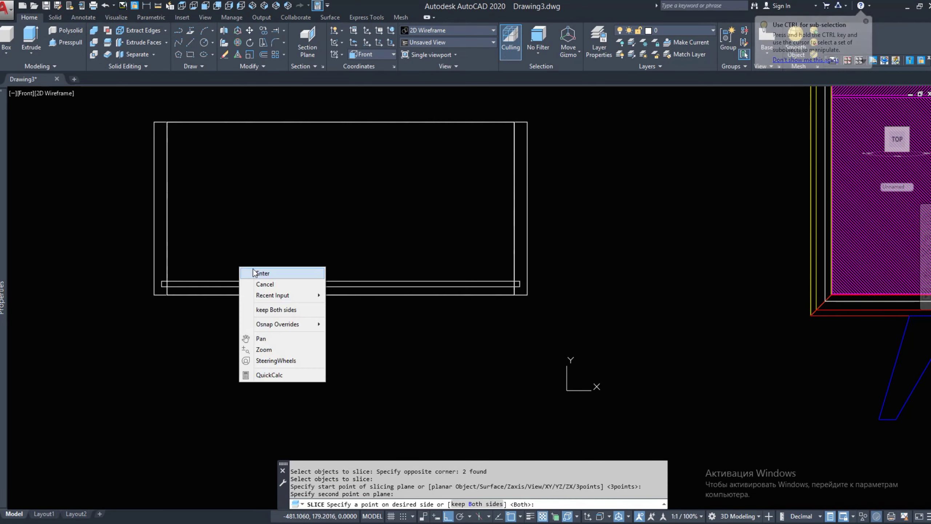
left_click(253, 273)
Erase the two cut-off strips of the front and rear walls at the bottom panel
scroll(207, 294, "up", 3)
left_click(205, 279)
left_click(187, 305)
type("e")
key("space")
scroll(223, 326, "down", 3)
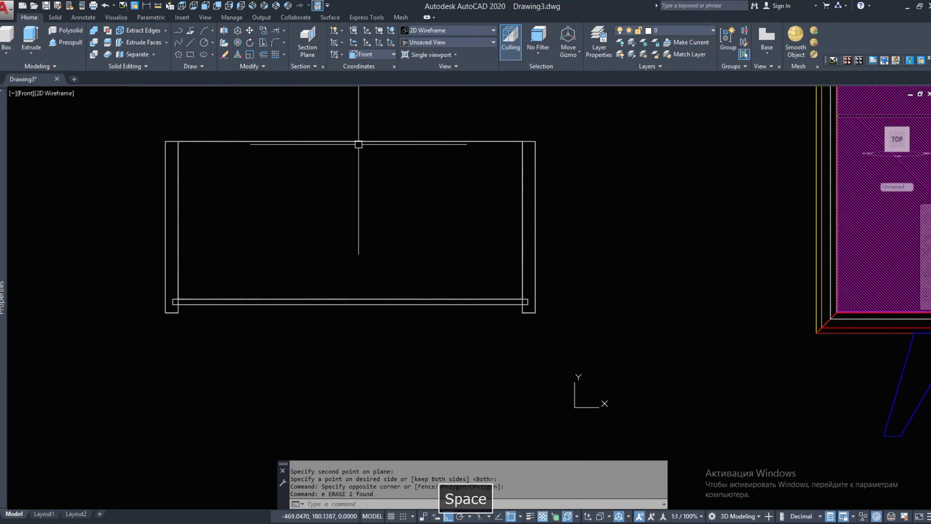
Examine the drawer box from an angle in Conceptual style and return to the front view in 2D Wireframe
left_click(419, 33)
left_click(440, 54)
mouse_move(297, 223)
middle_mouse_down("shift")
mouse_move(355, 274)
mouse_move(408, 350)
mouse_move(322, 301)
middle_mouse_up("shift")
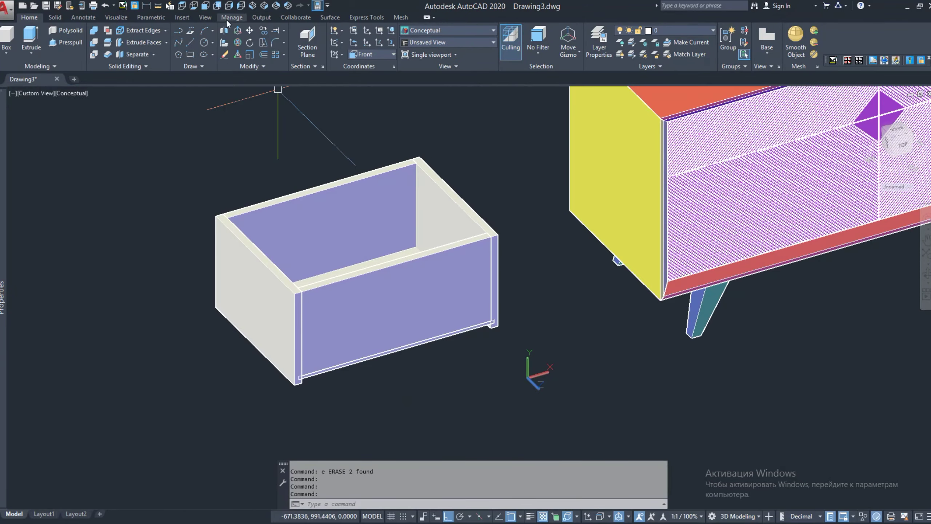
left_click(205, 6)
left_click(447, 31)
left_click(422, 55)
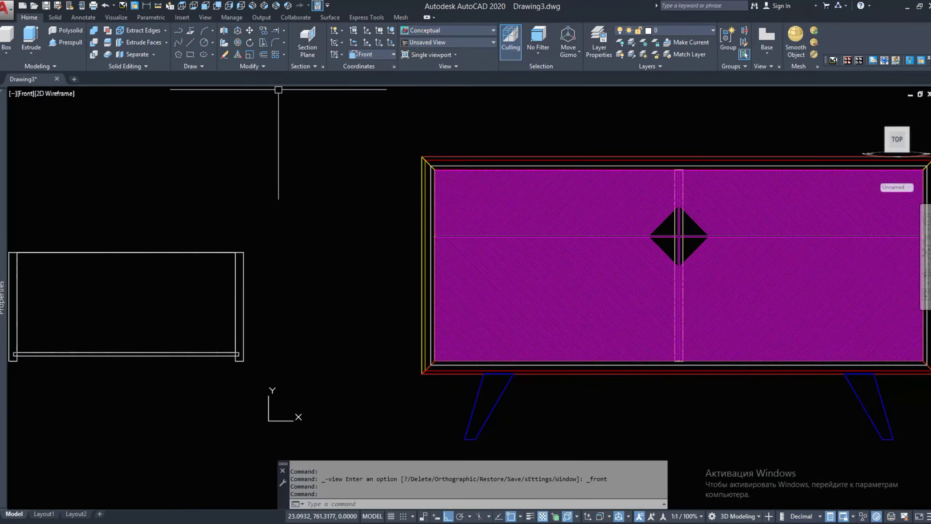
Move the whole drawer box 1000 mm to the right into the cabinet's left bay and show the right side view
left_click_drag(112, 163, 328, 360)
type("m")
key("space")
left_click(197, 392)
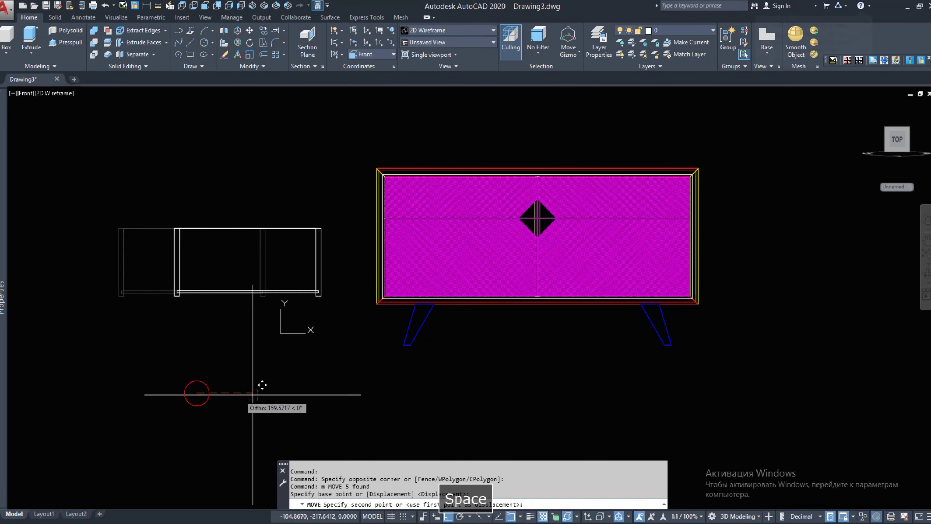
type("1000")
key("Return")
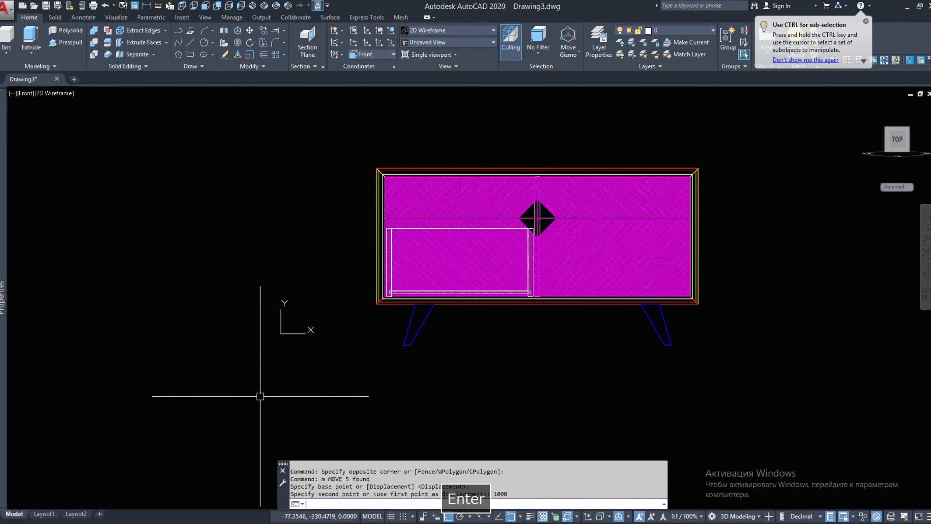
left_click(231, 7)
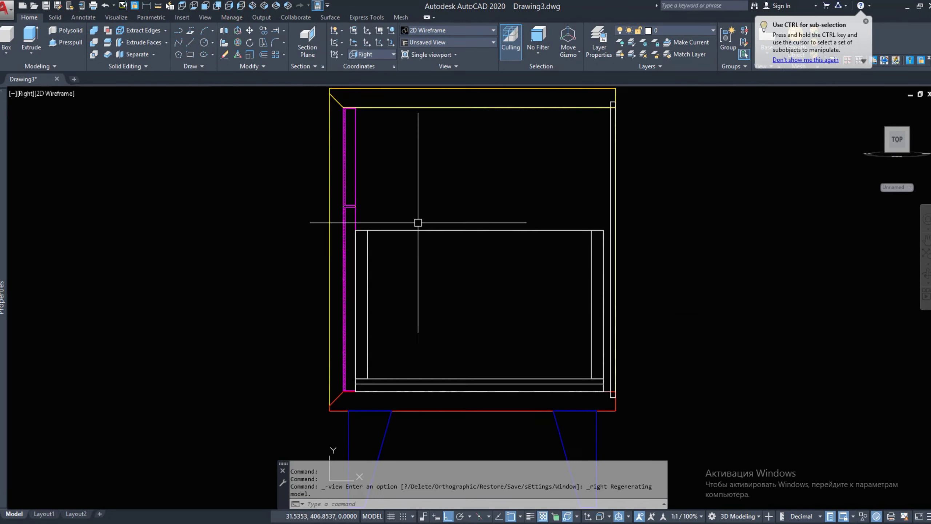
scroll(583, 375, "up", 2)
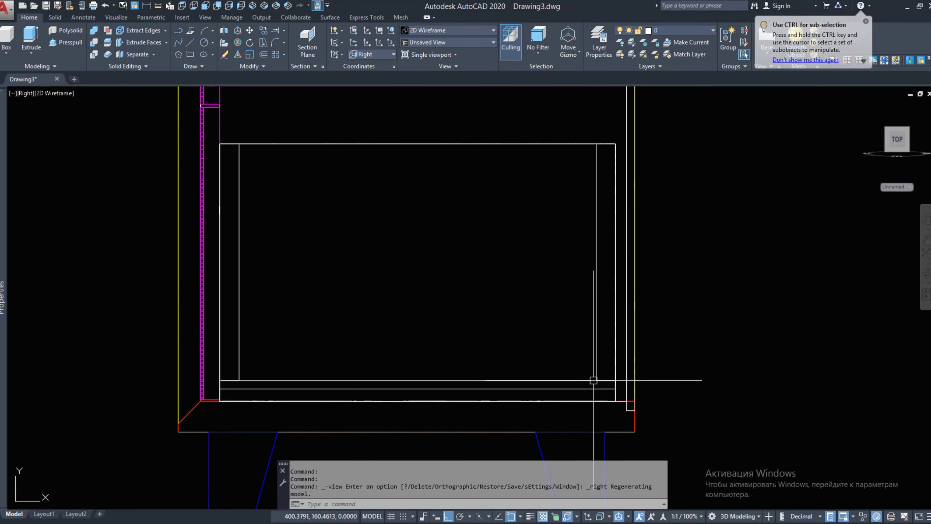
left_click(605, 363)
left_click(237, 382)
type("m")
key("space")
key("Escape")
Move all five parts of the drawer box slightly upward, clear of the cabinet floor
left_click(616, 129)
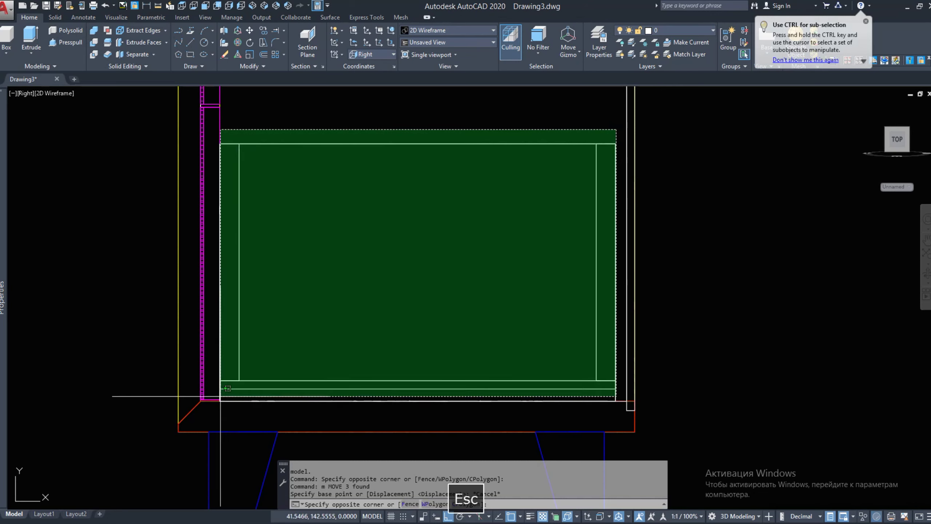
left_click(218, 399)
type("m")
key("space")
left_click(319, 204)
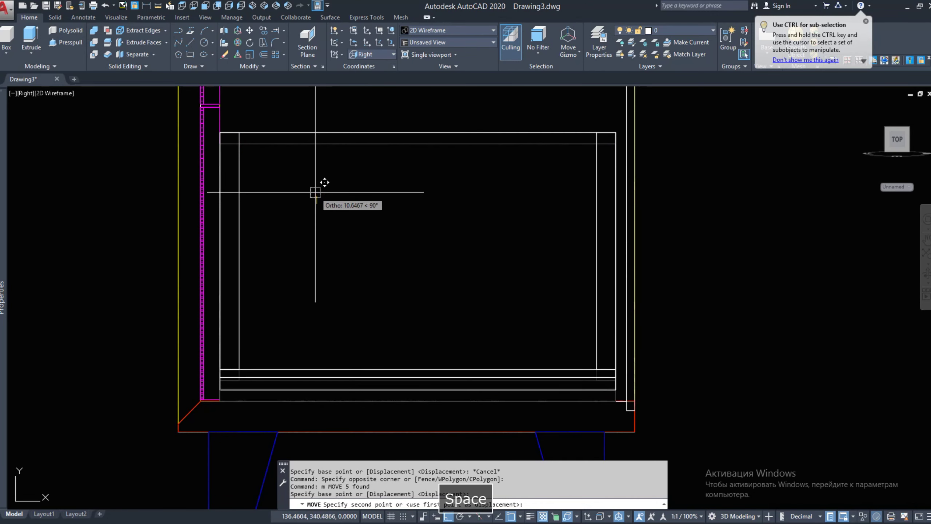
left_click(315, 189)
Copy the complete drawer box straight up to a position above the lower one
left_click(261, 30)
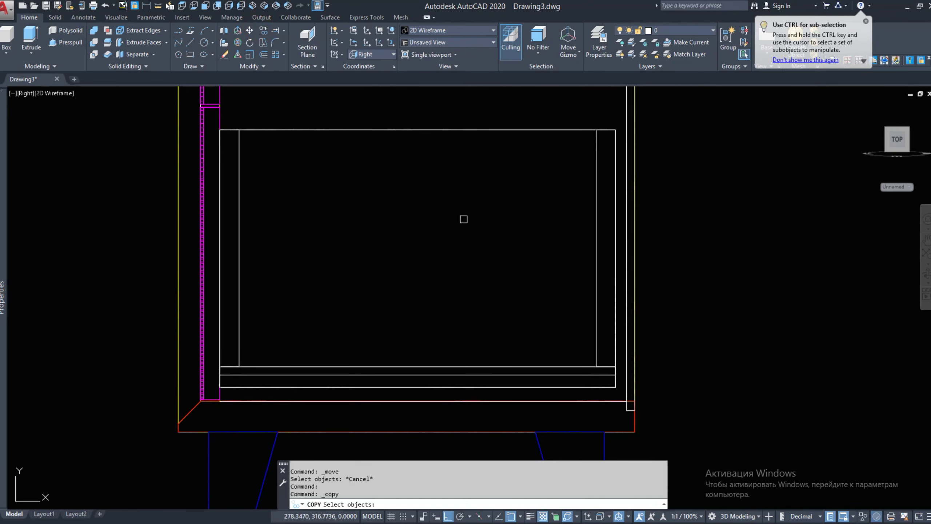
scroll(463, 219, "down", 2)
left_click(556, 152)
left_click(332, 321)
middle_click_drag(571, 203, 515, 297)
key("Return")
left_click(591, 330)
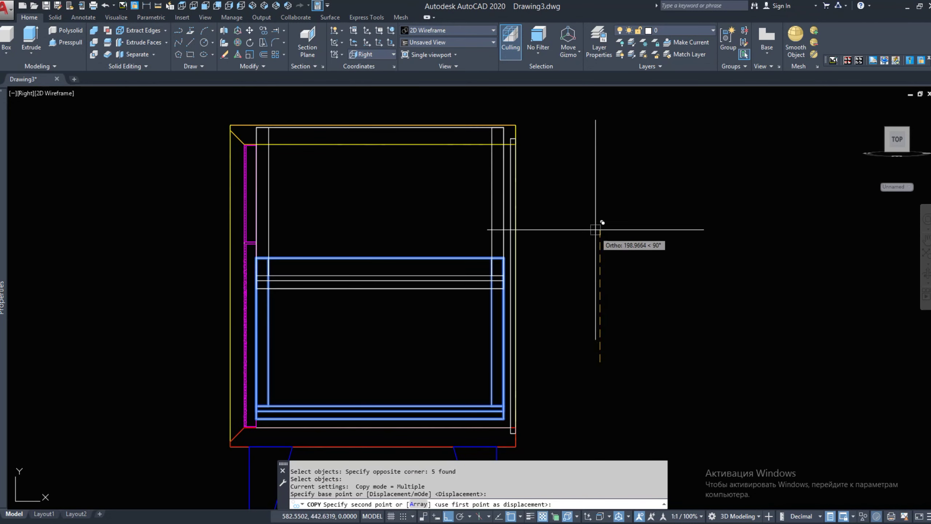
left_click(579, 172)
key("Escape")
middle_click_drag(579, 171, 572, 218)
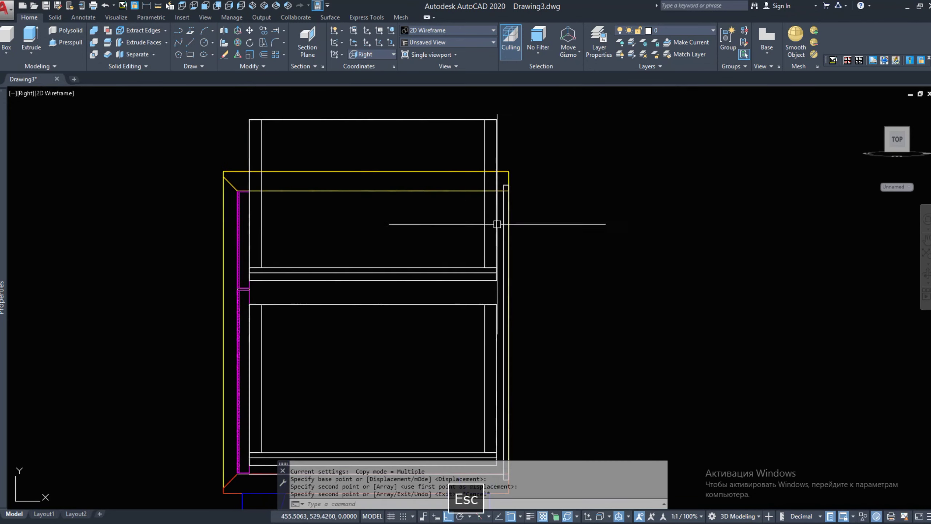
Draw a 25 mm vertical guide line down from the underside of the cabinet's top panel
type("l")
key("space")
left_click(377, 190)
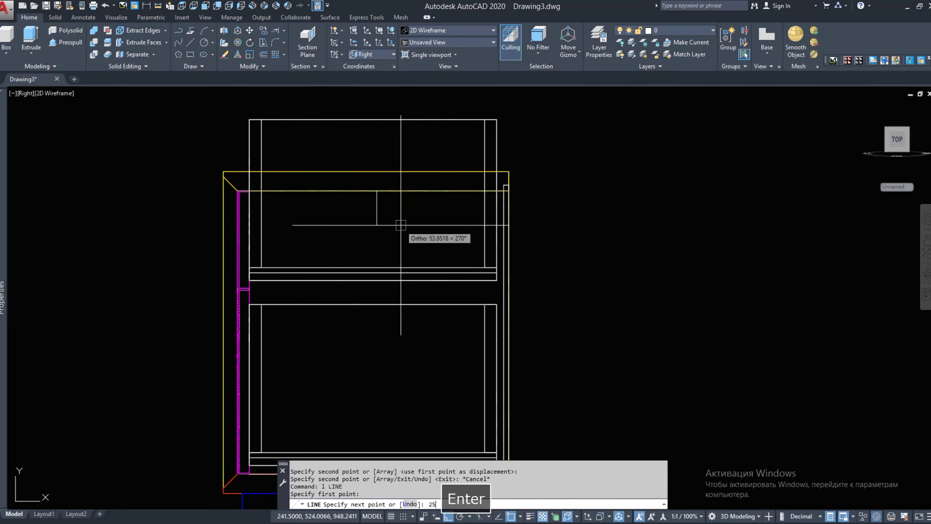
type("25")
key("Return")
key("Escape")
Slice the upper drawer box's four walls horizontally at the guide line's lower end, keeping both sides
left_click(106, 44)
left_click(175, 128)
key("Return")
left_click(376, 207)
left_click(408, 207)
right_click(409, 214)
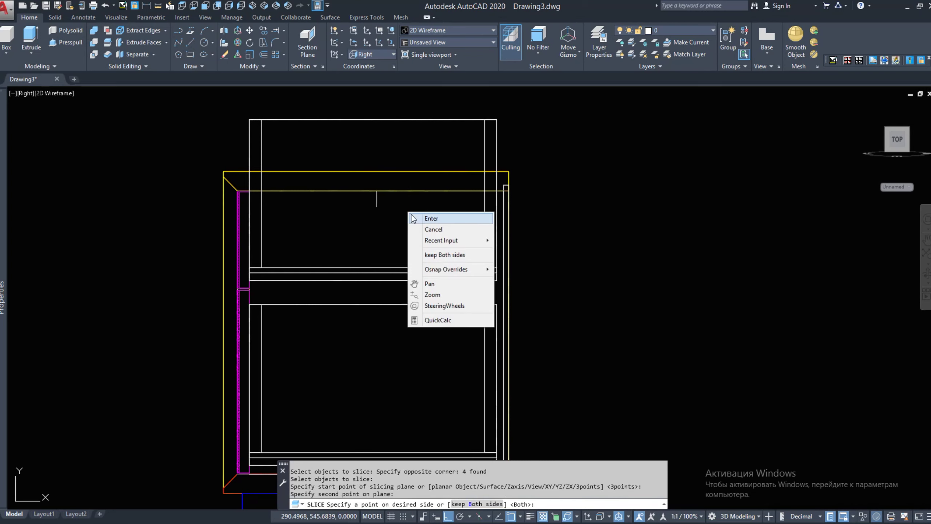
left_click(413, 219)
Erase the four cut-off wall pieces above the upper drawer box
left_click(546, 170)
left_click(166, 111)
type("e")
key("space")
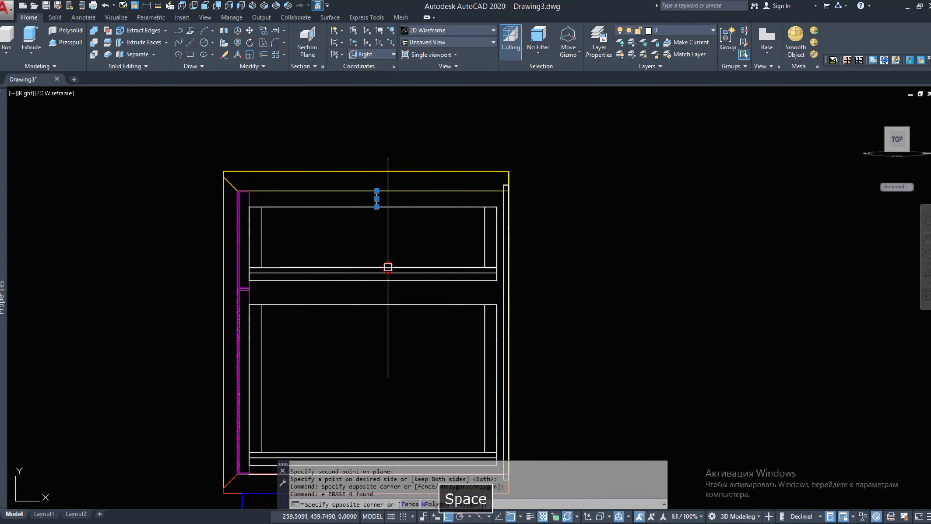
key("Escape")
Mirror both left drawer boxes across the cabinet's centre line into the right bay, keeping the originals
left_click(182, 5)
left_click(257, 64)
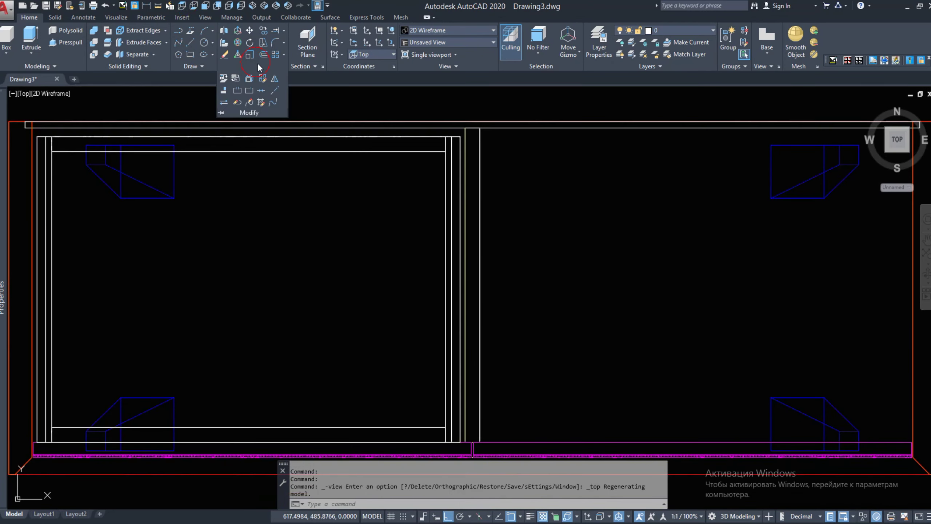
left_click(275, 78)
left_click(412, 184)
scroll(411, 185, "down", 2)
scroll(192, 335, "up", 2)
left_click(197, 324)
left_click(174, 345)
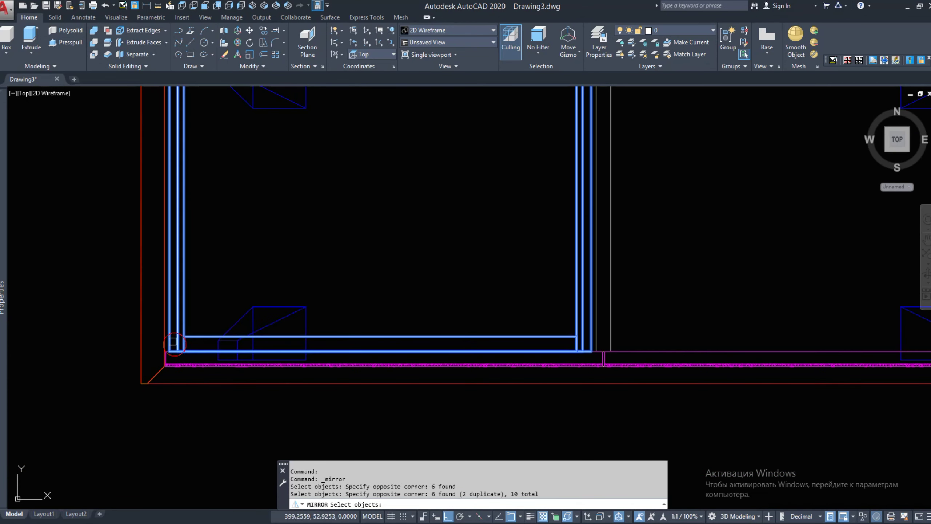
scroll(175, 344, "down", 2)
scroll(437, 135, "up", 3)
key("Return")
left_click(450, 157)
left_click(449, 130)
right_click(459, 137)
left_click(460, 137)
scroll(414, 179, "down", 3)
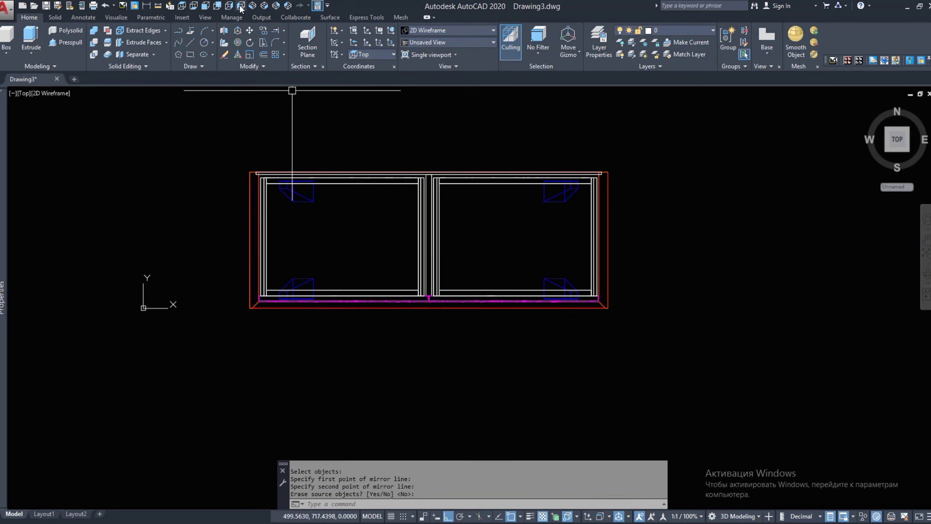
Display the finished cabinet in the Conceptual visual style and examine it from a front angle
left_click(253, 6)
left_click(428, 32)
left_click(462, 46)
mouse_move(543, 301)
middle_mouse_down("shift")
mouse_move(528, 246)
mouse_move(487, 264)
mouse_move(472, 286)
mouse_move(254, 274)
mouse_move(179, 252)
mouse_move(320, 193)
mouse_move(531, 296)
mouse_move(483, 283)
middle_mouse_up("shift")
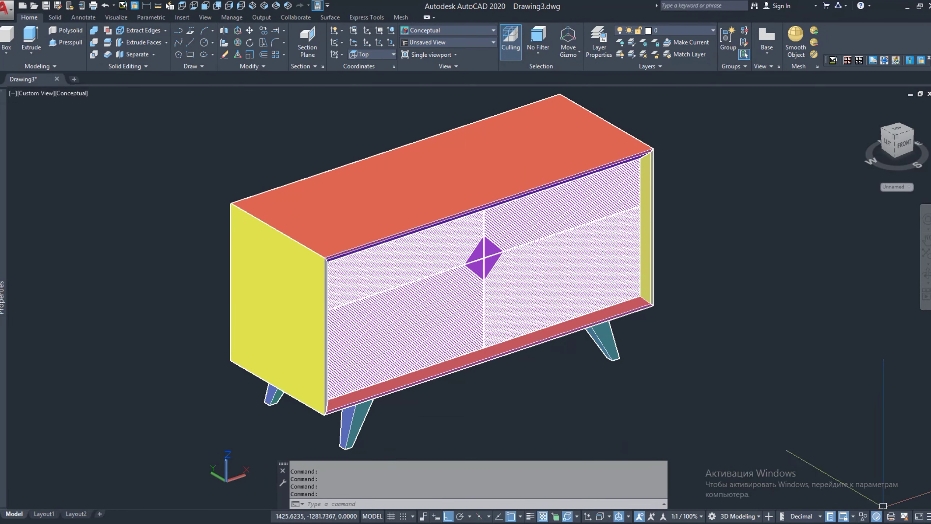